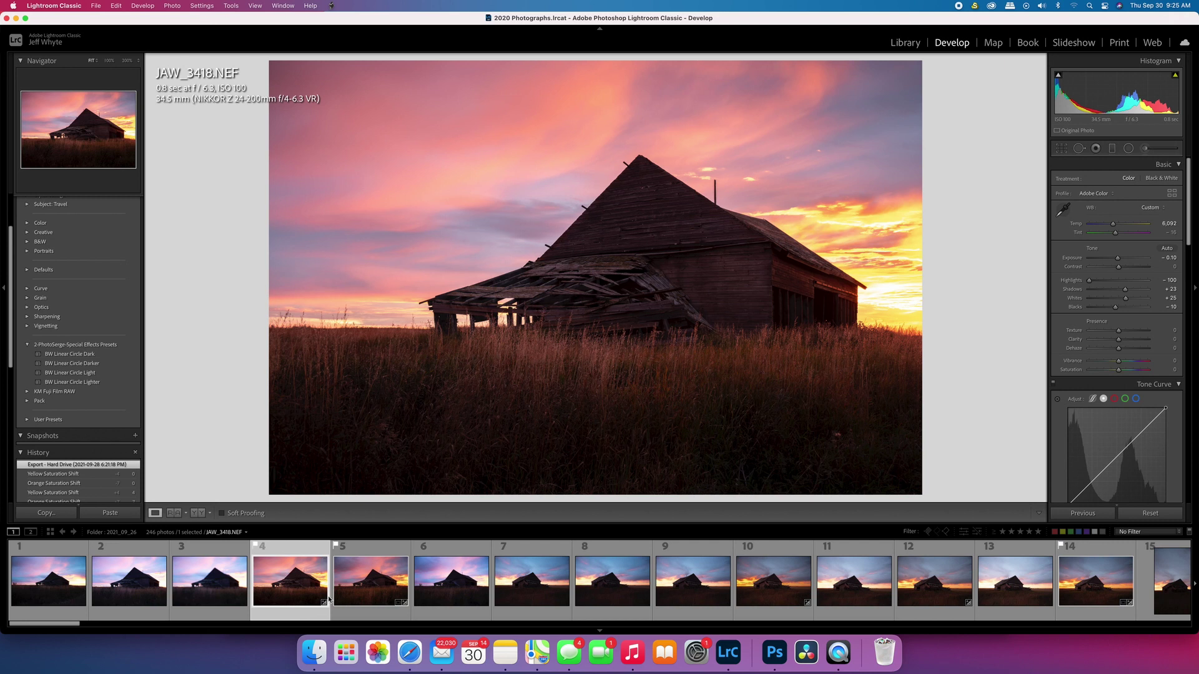
Step: Look through the fifth and sixth barn photos in the filmstrip and return to JAW_3418
left_click(369, 587)
left_click(436, 583)
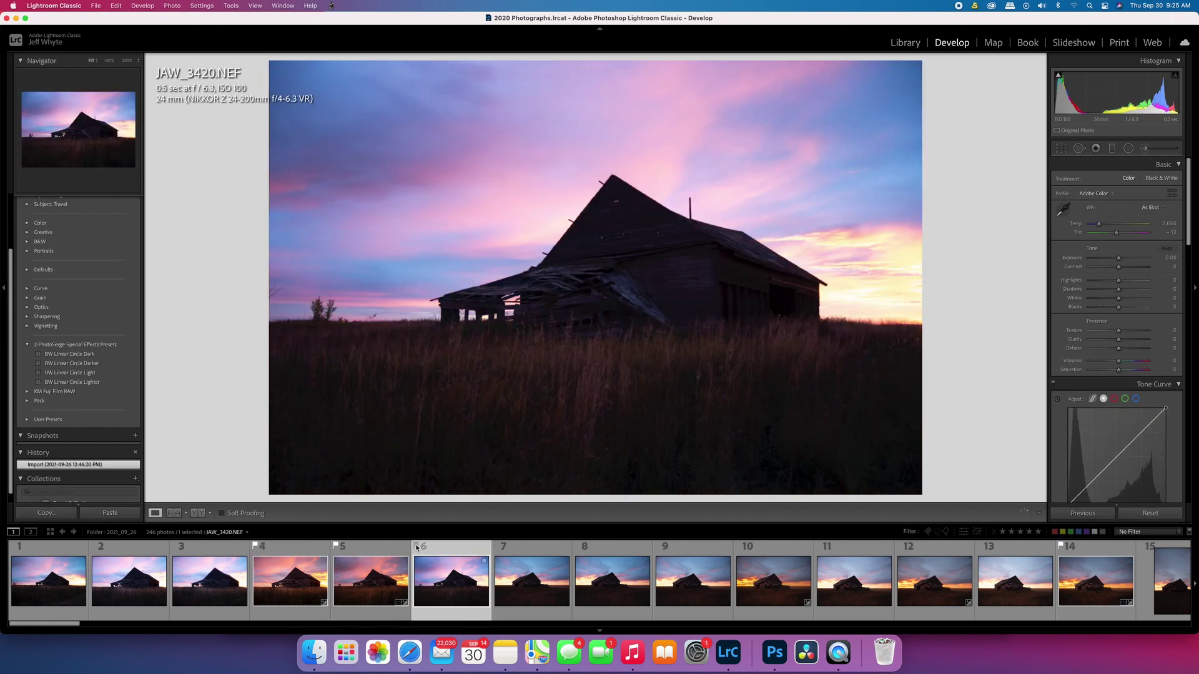
left_click(287, 585)
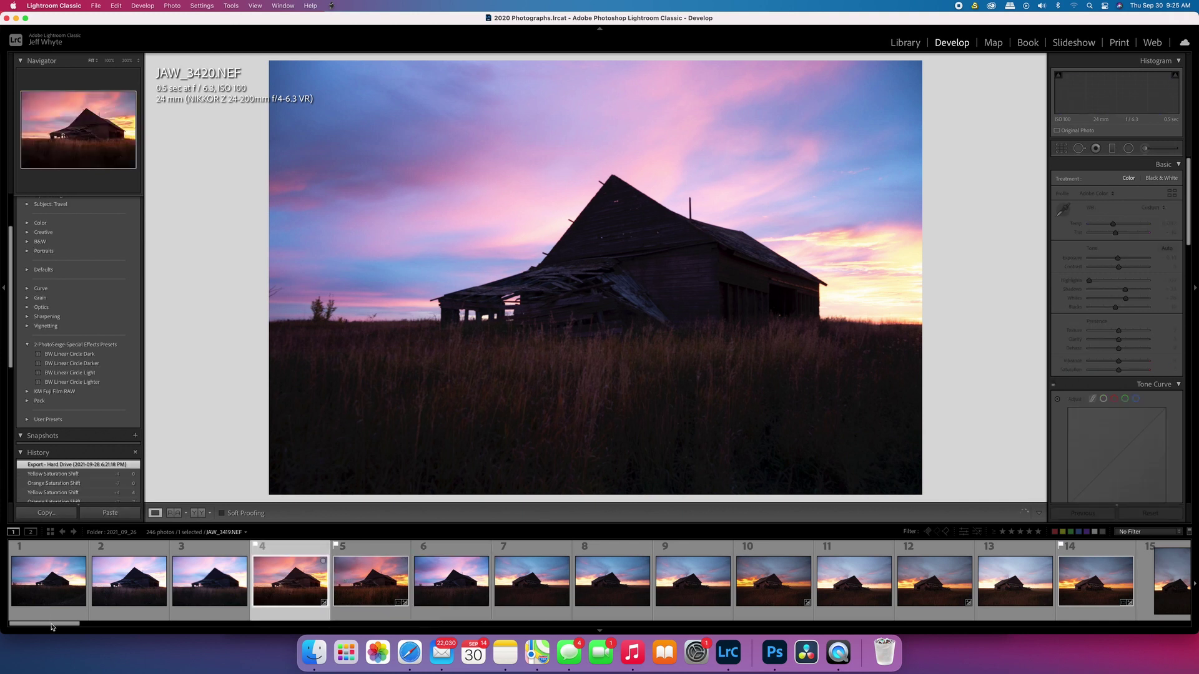
left_click(171, 624)
left_click_drag(171, 630, 20, 645)
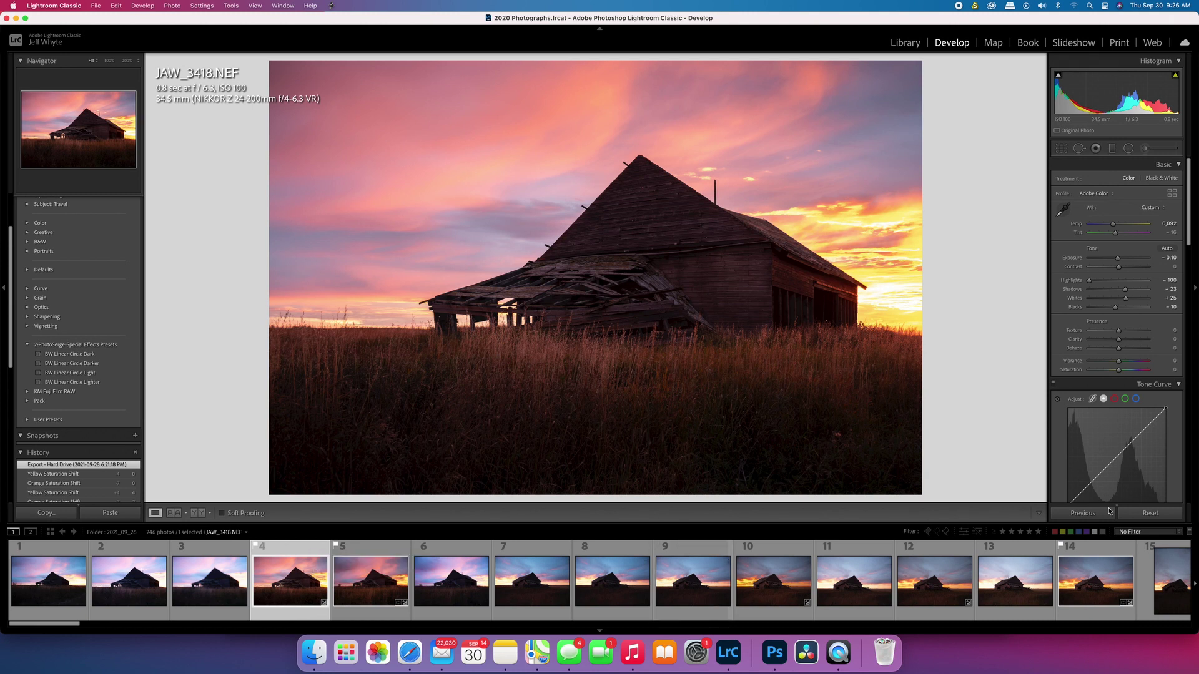
Step: Filter the folder to flagged photos only and look along the resulting set
left_click(928, 532)
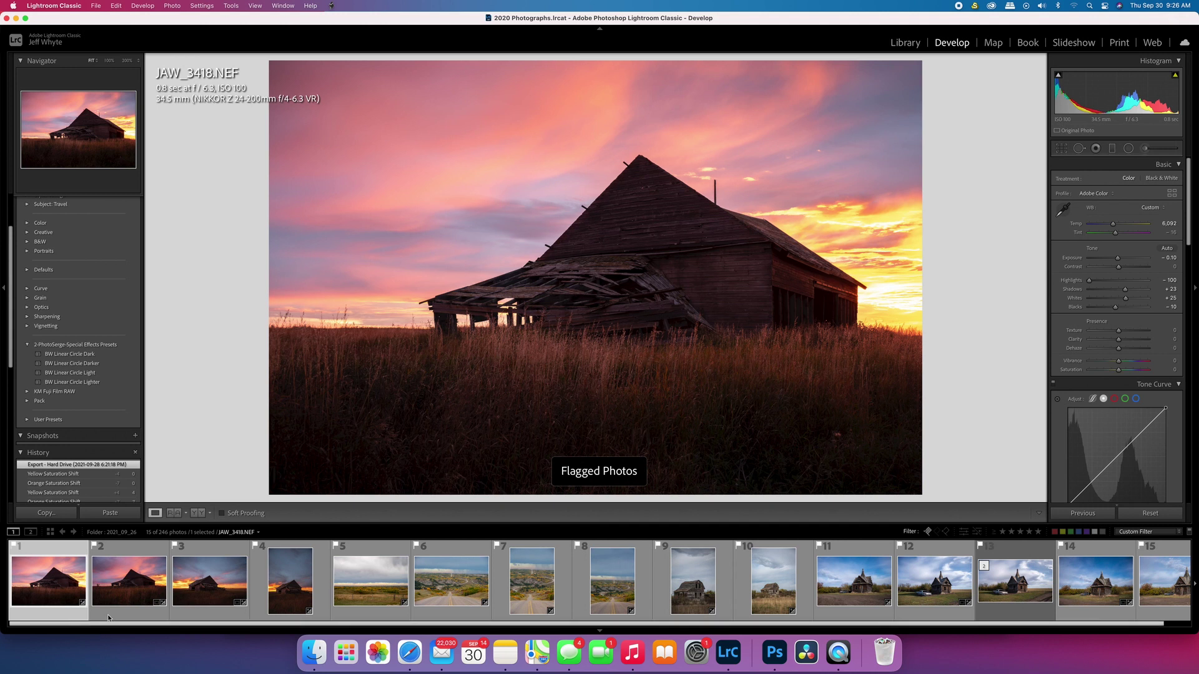
scroll(264, 629, "right", 1)
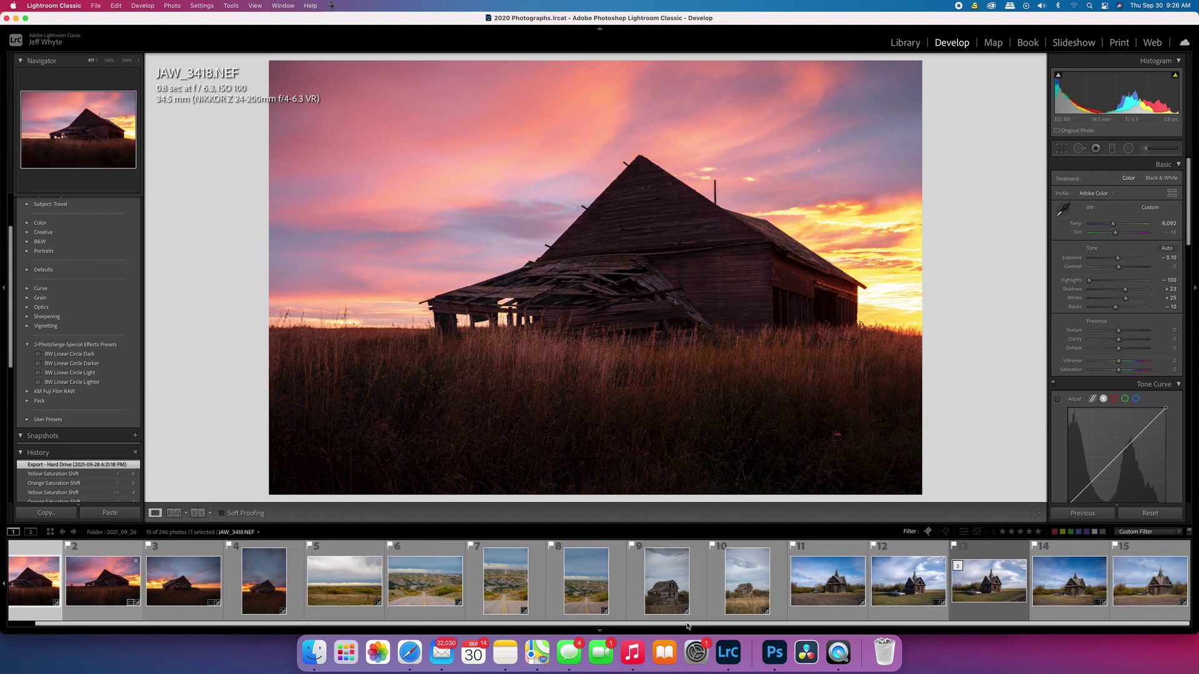
scroll(687, 626, "left", 1)
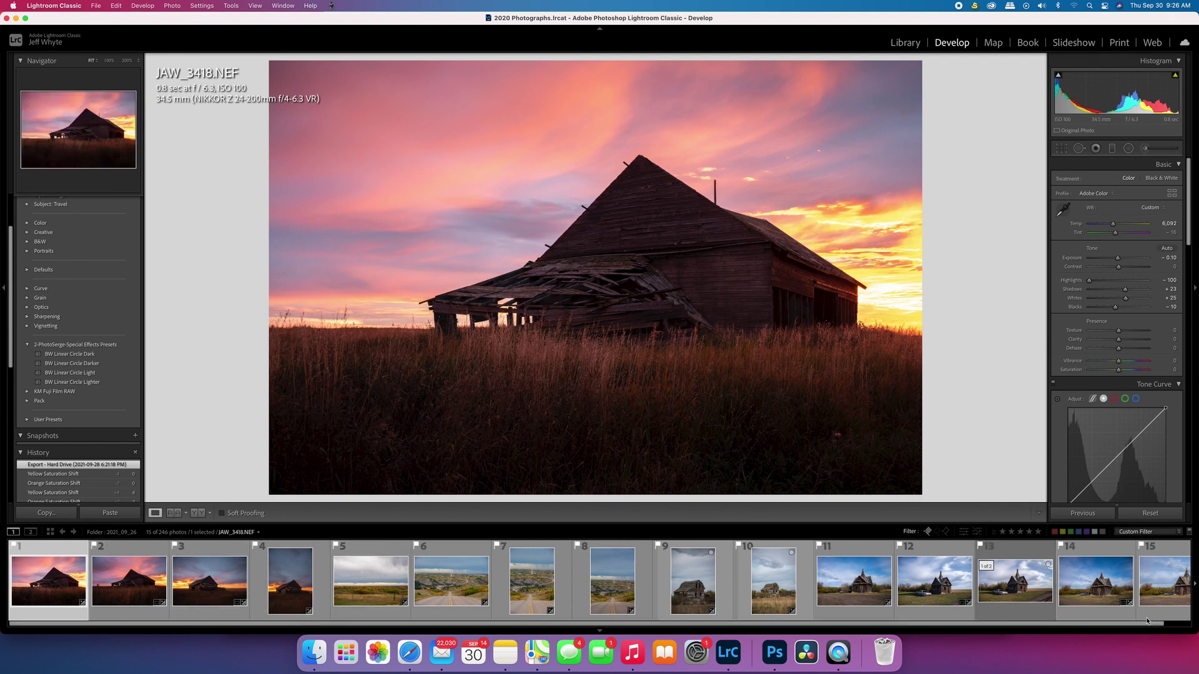
scroll(1148, 625, "right", 1)
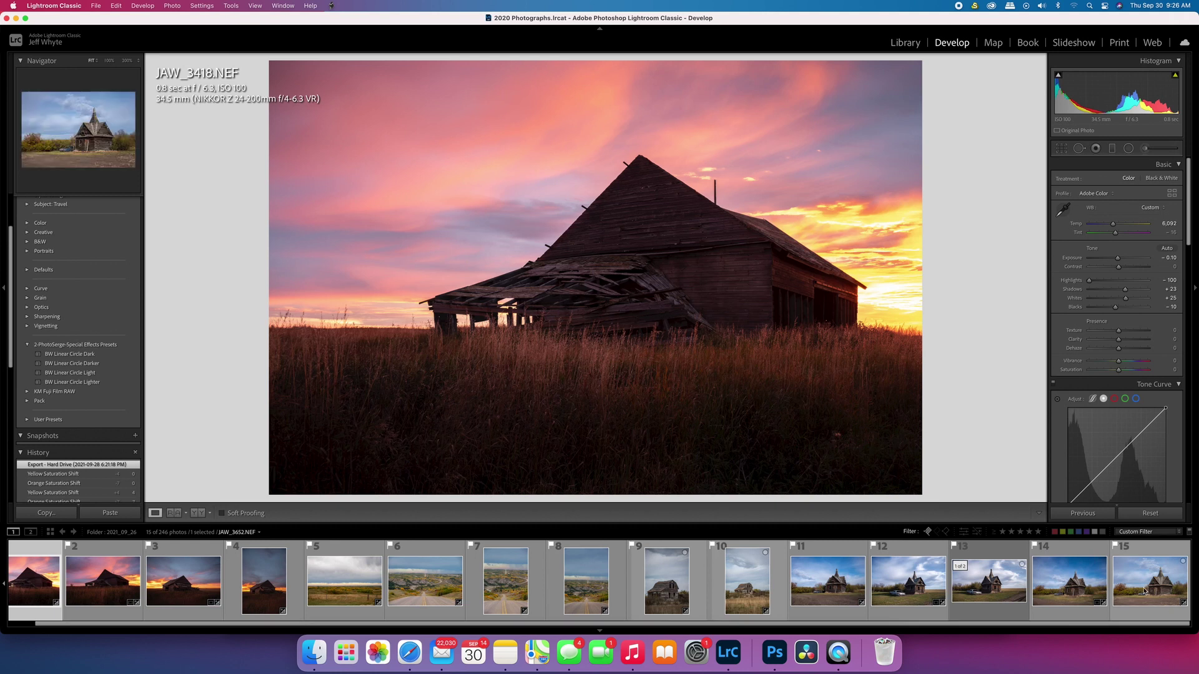
Step: Bring up the export settings for all flagged photos with the Full Res 2020 preset, and cancel the export
key("super+a")
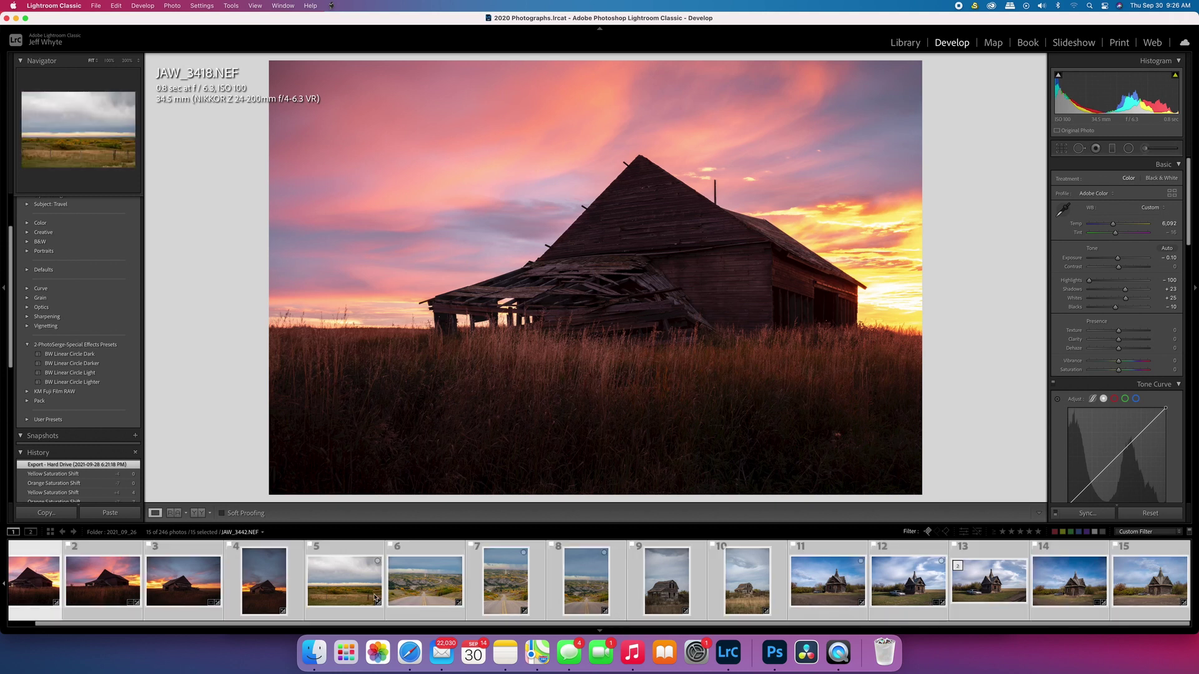
right_click(333, 587)
mouse_move(345, 580)
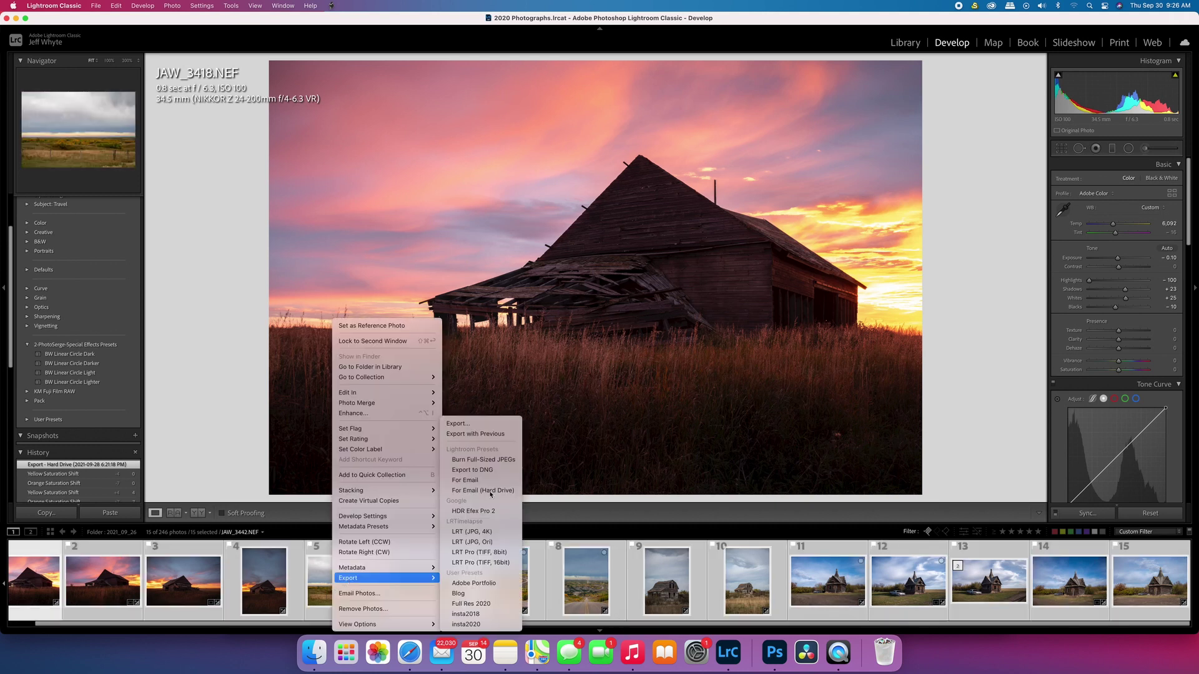
left_click(490, 424)
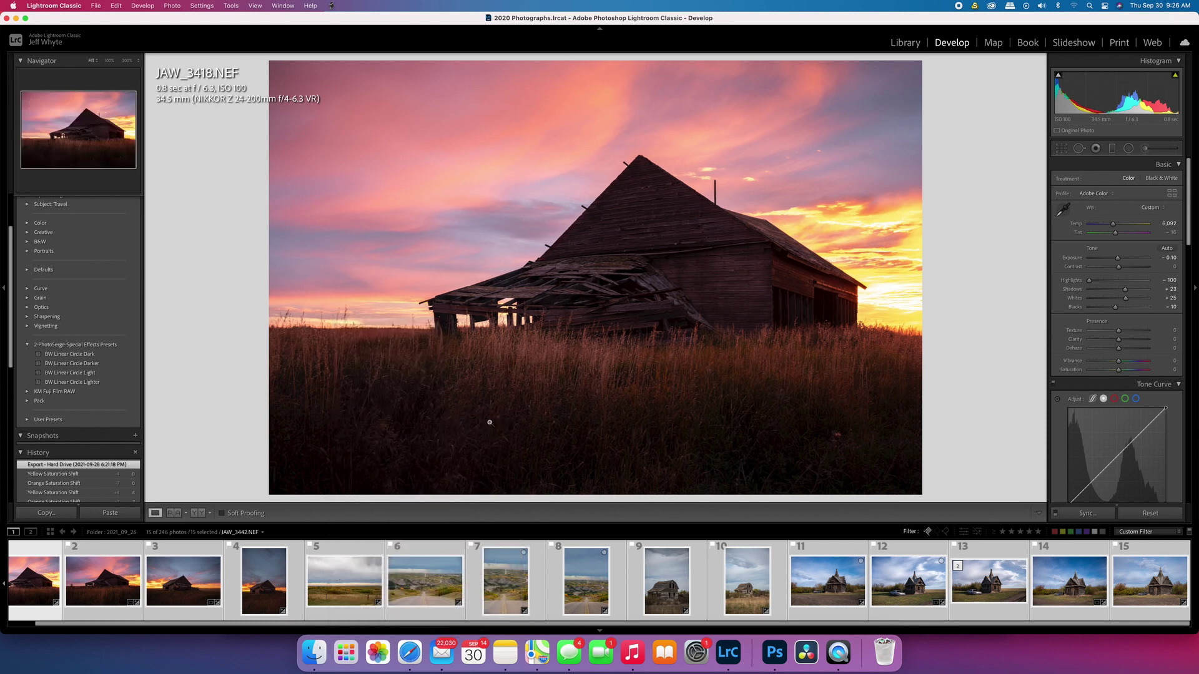
scroll(461, 267, "down", 5)
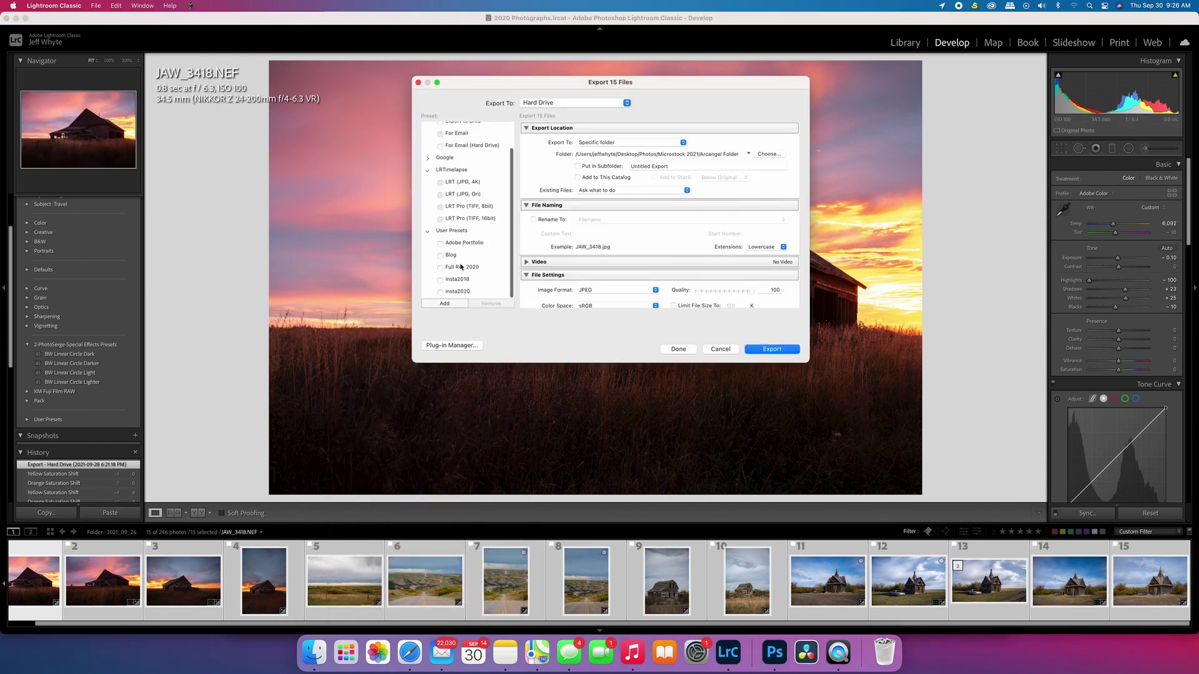
left_click(459, 270)
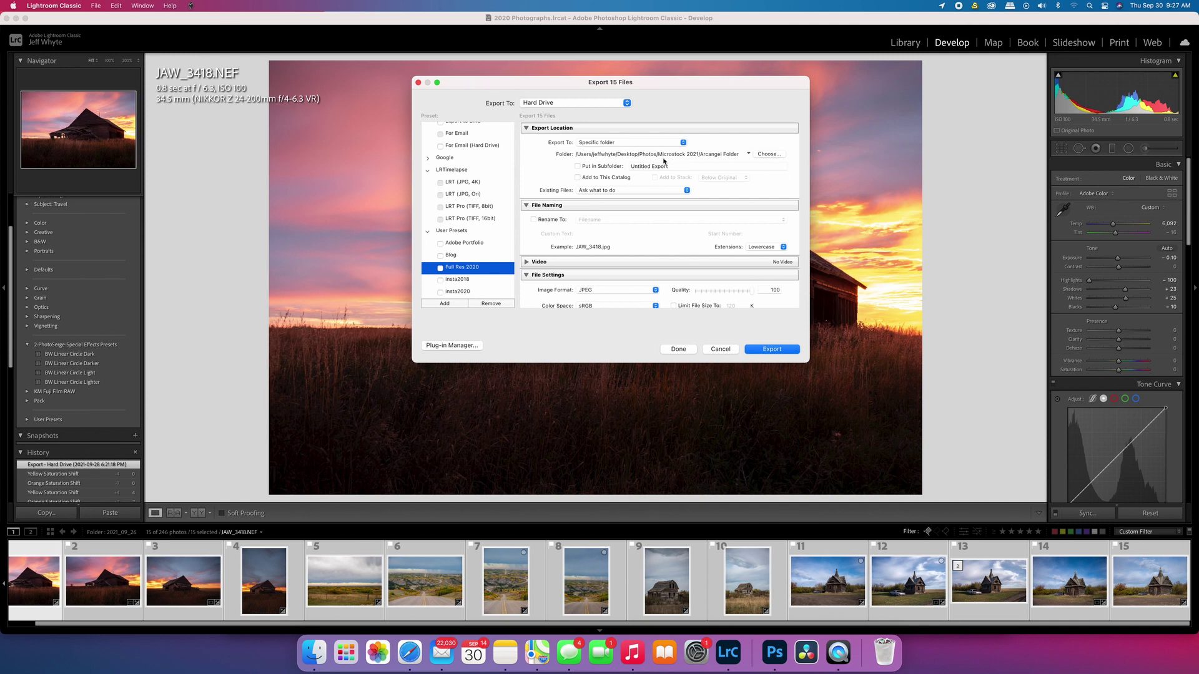
left_click(722, 353)
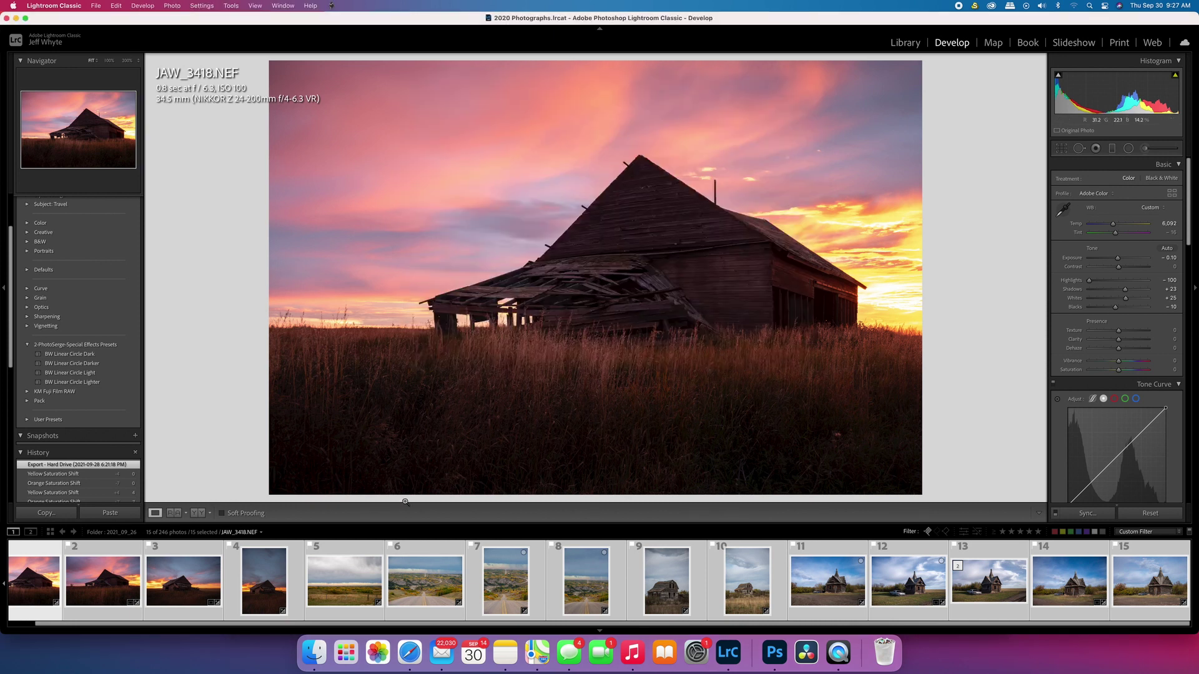
Step: Turn off the flagged filter and return to the start of the folder's full set of photos
left_click_drag(371, 627, 344, 627)
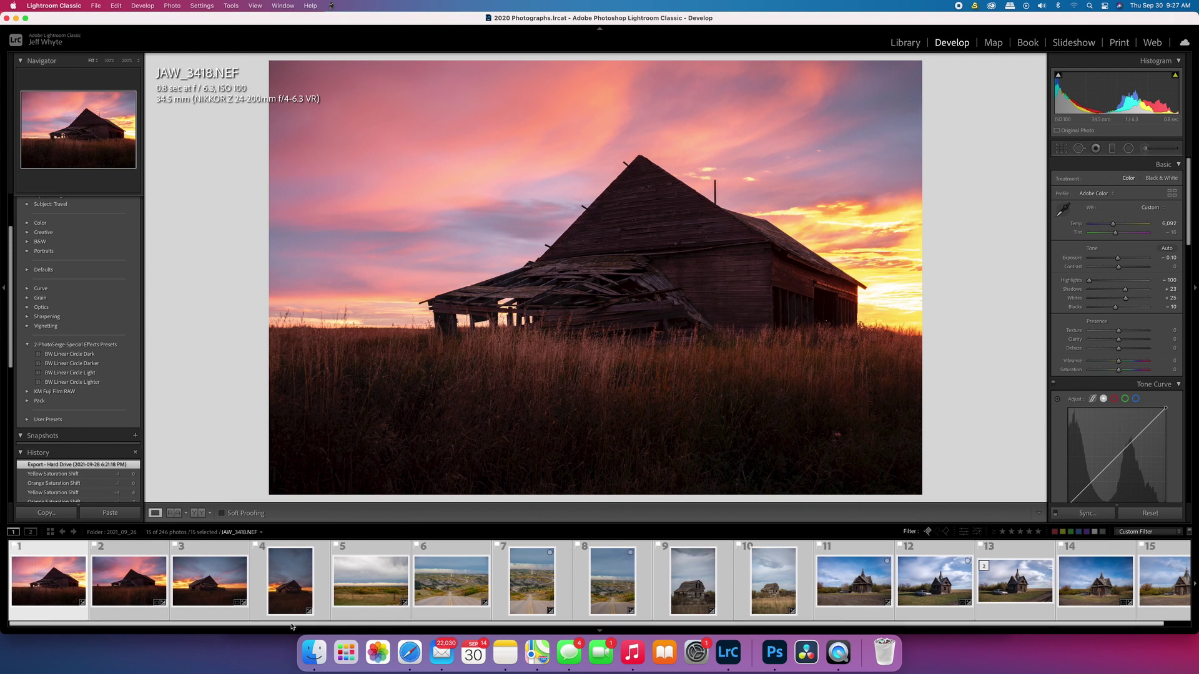
left_click(928, 531)
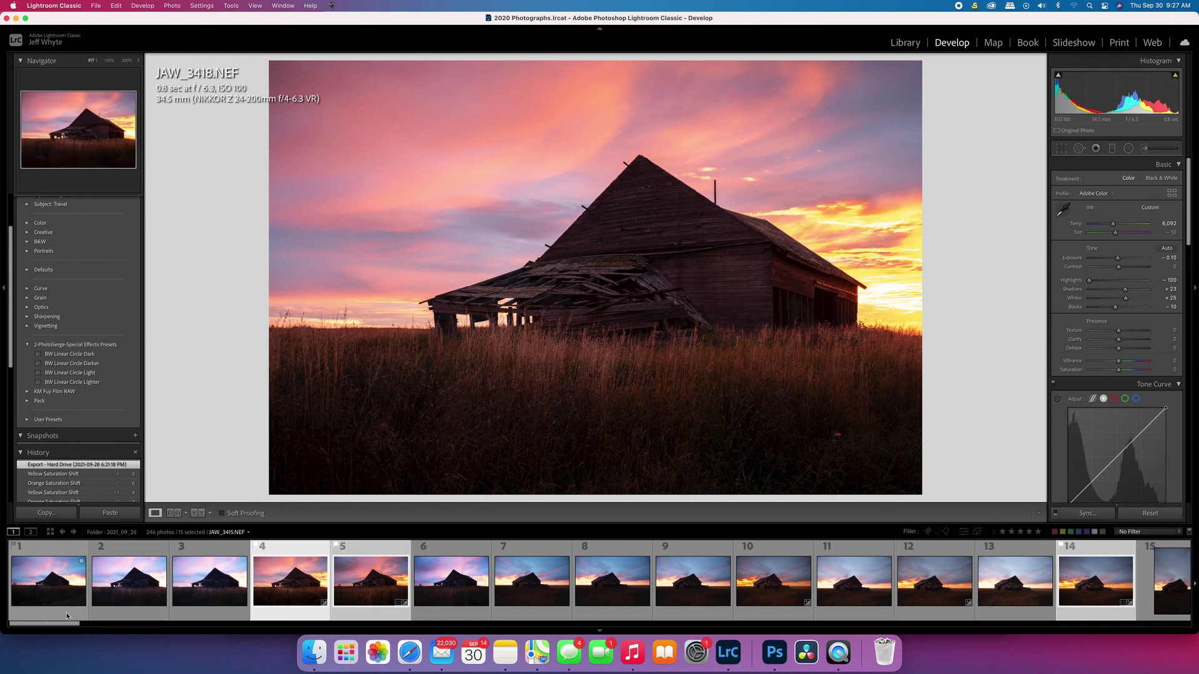
left_click_drag(52, 625, 17, 625)
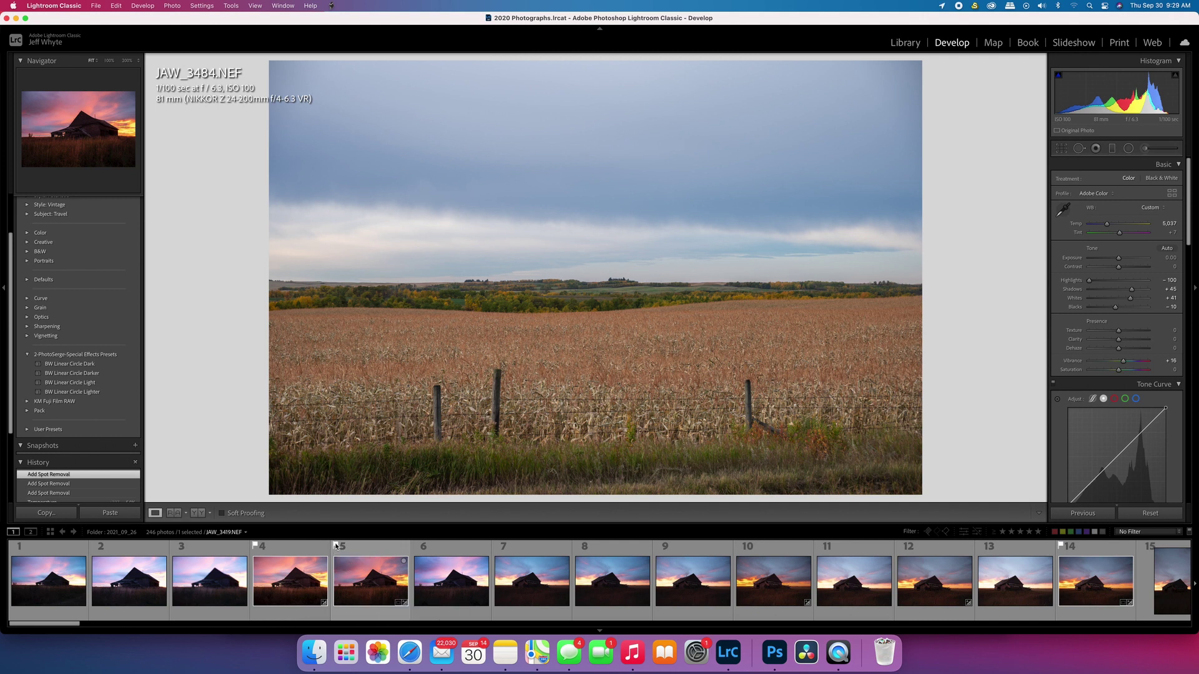
Step: Remove the flag from the pink-sky barn photo JAW_3419 and give it a one-star rating
left_click(336, 546)
right_click(360, 587)
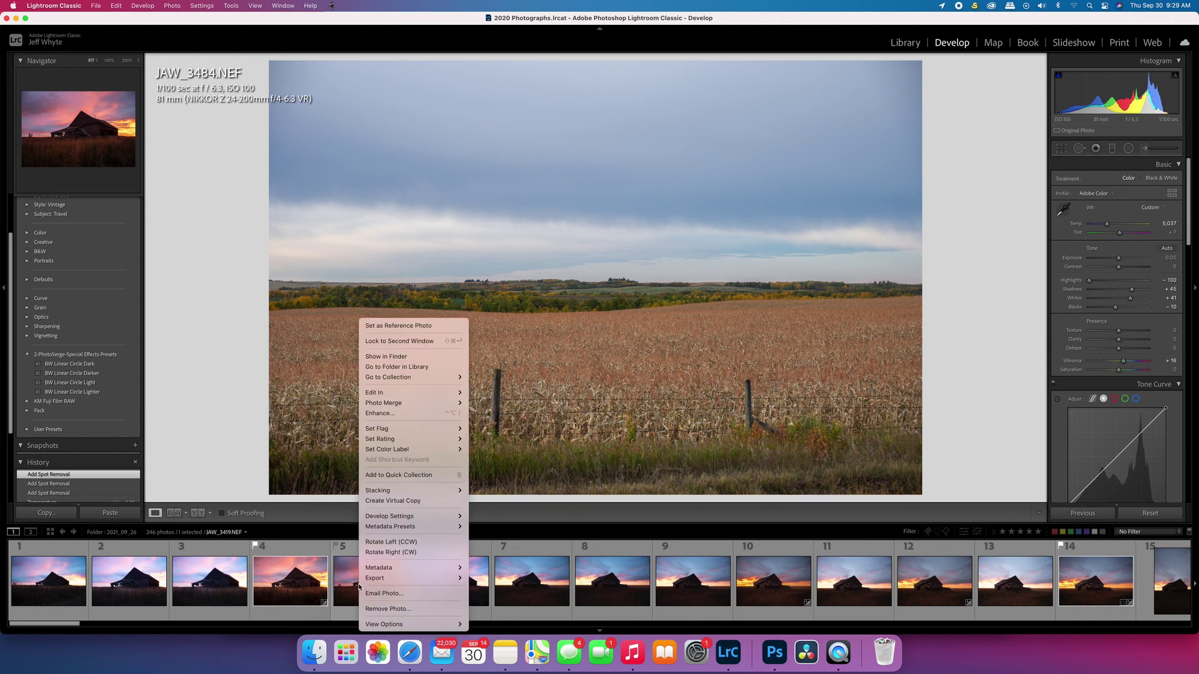
mouse_move(400, 444)
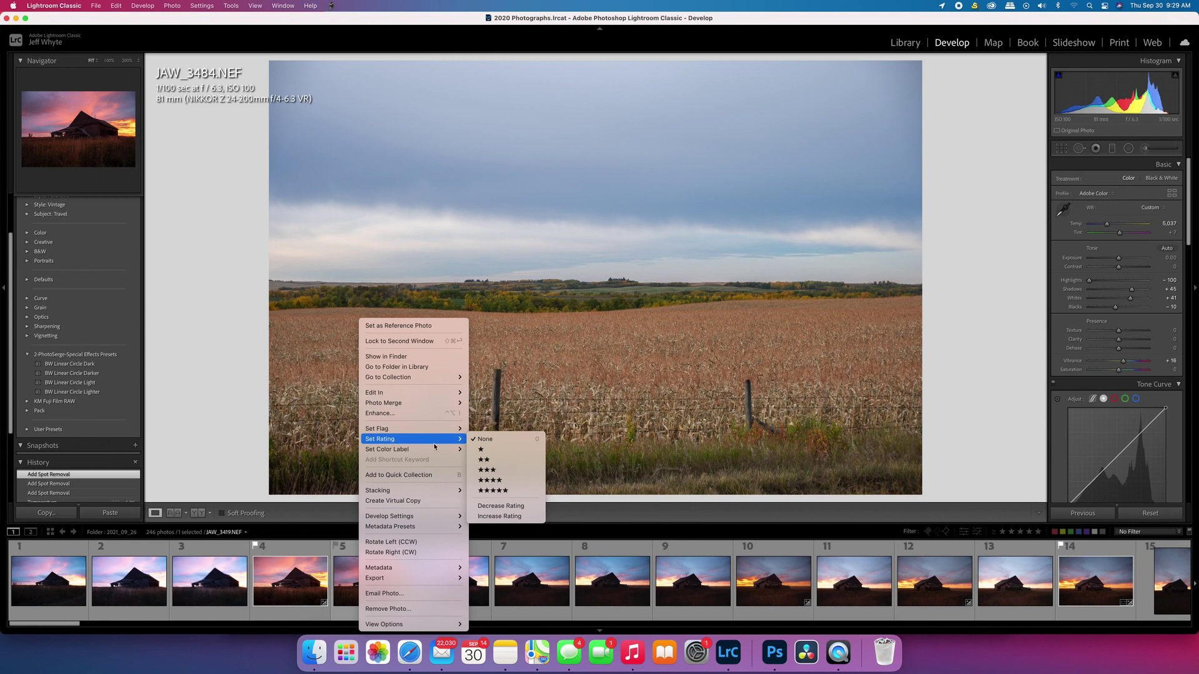
left_click(491, 451)
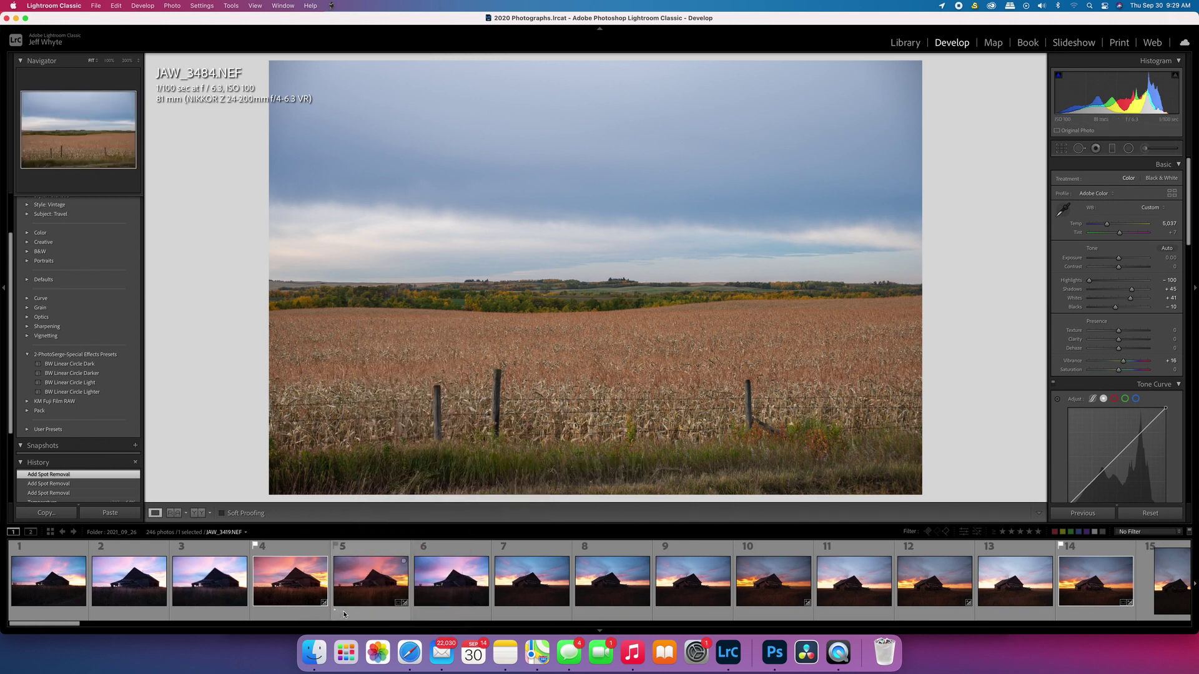
Step: Give the vertical barn sunset photo JAW_3430 a one-star rating
scroll(90, 628, "right", 3)
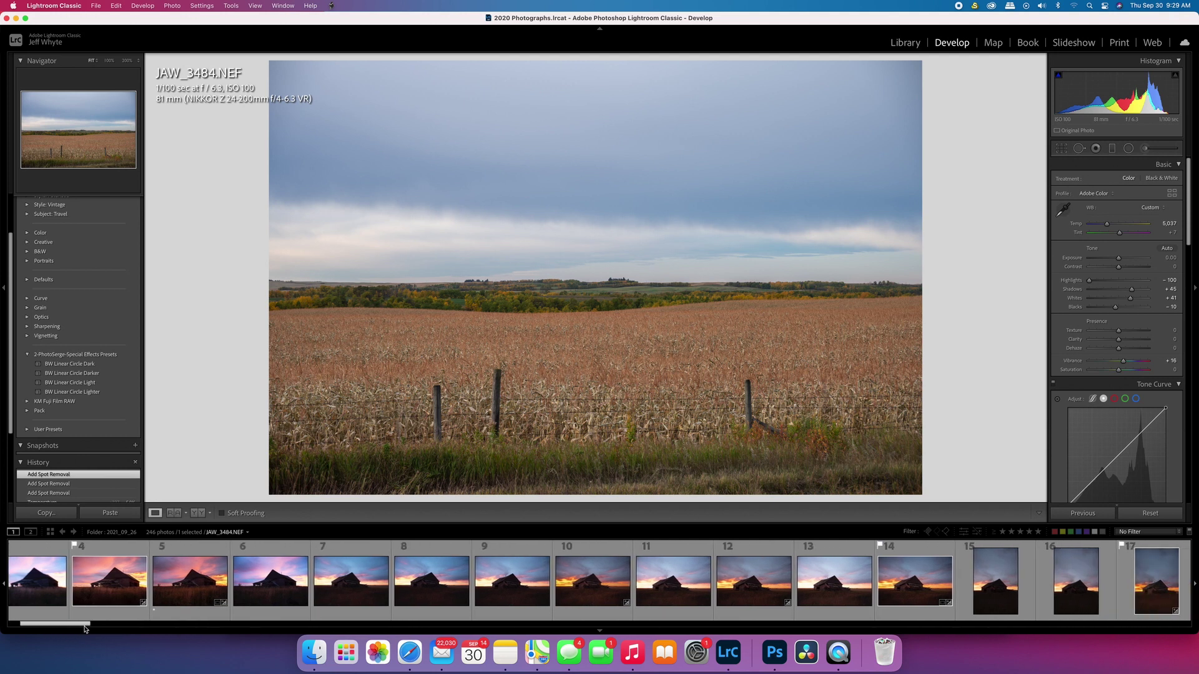
scroll(85, 628, "right", 3)
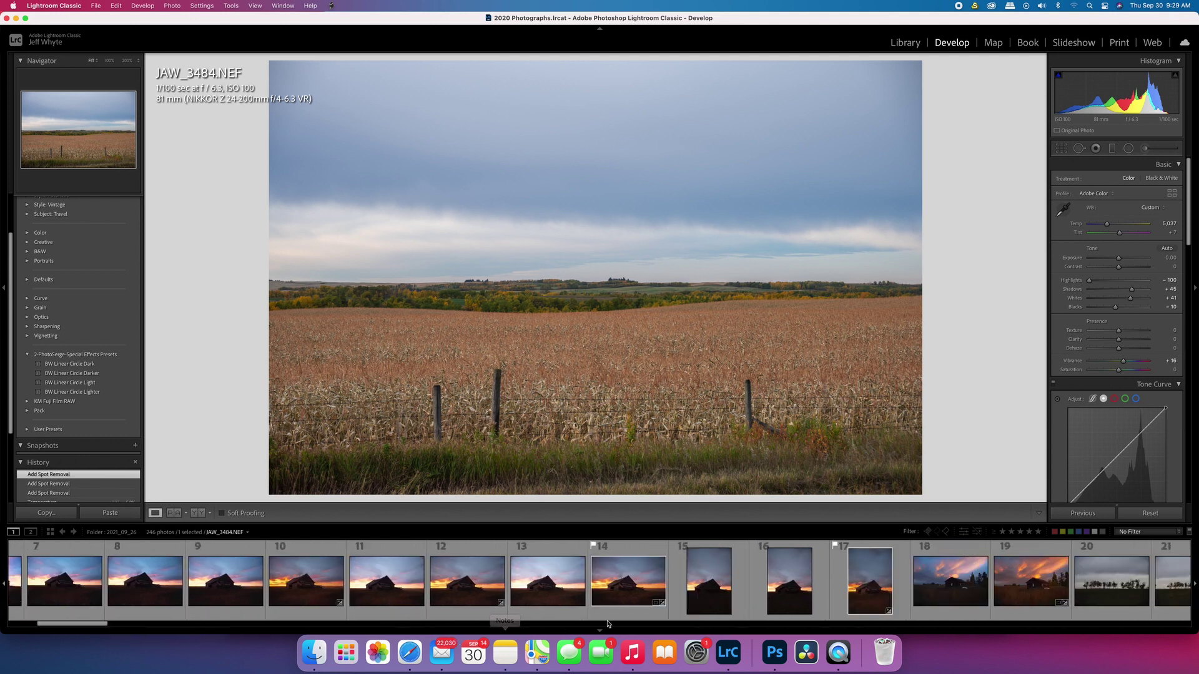
left_click(866, 581)
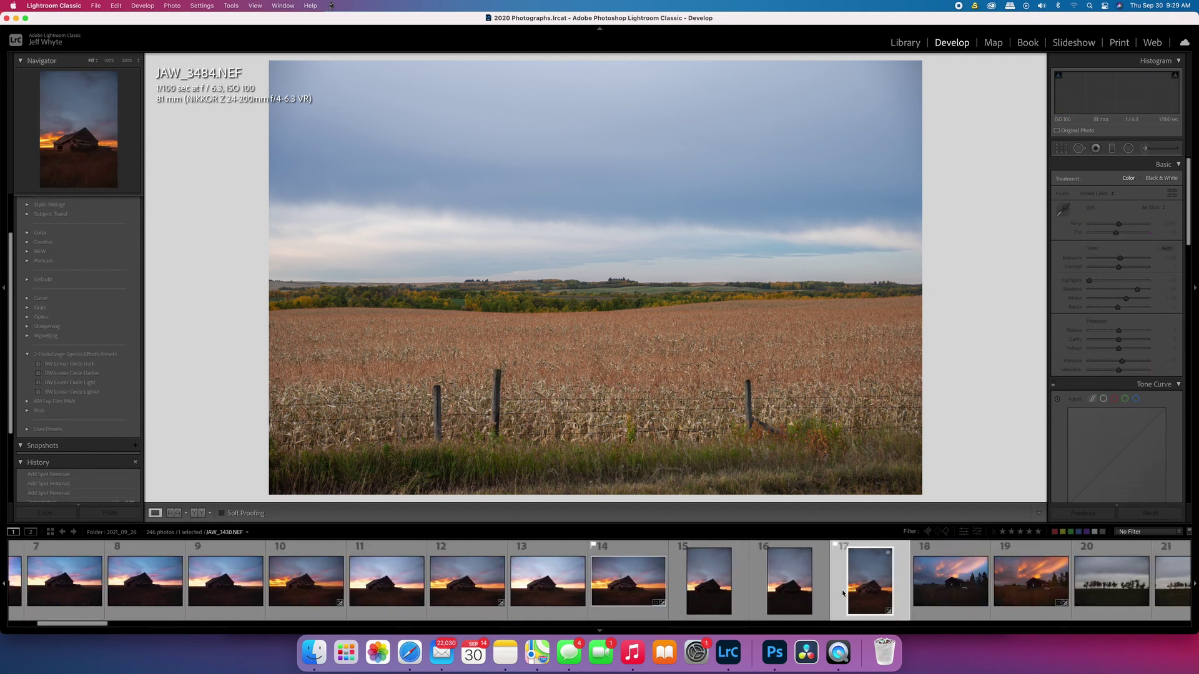
right_click(843, 587)
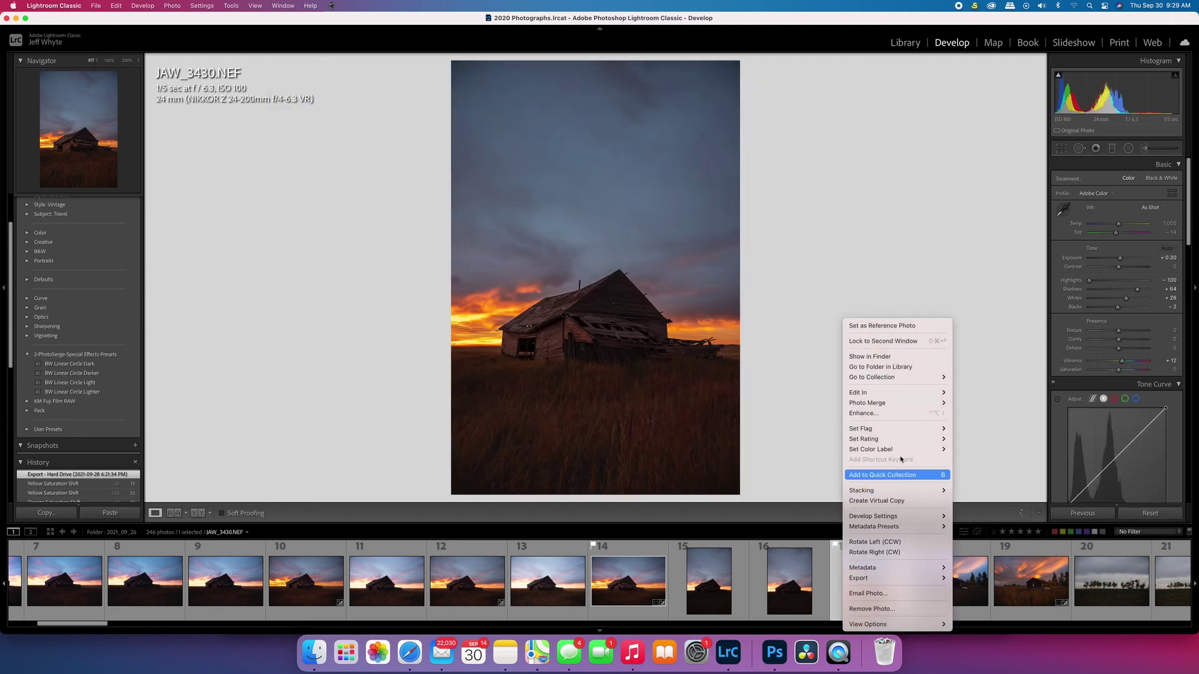
mouse_move(930, 439)
left_click(967, 450)
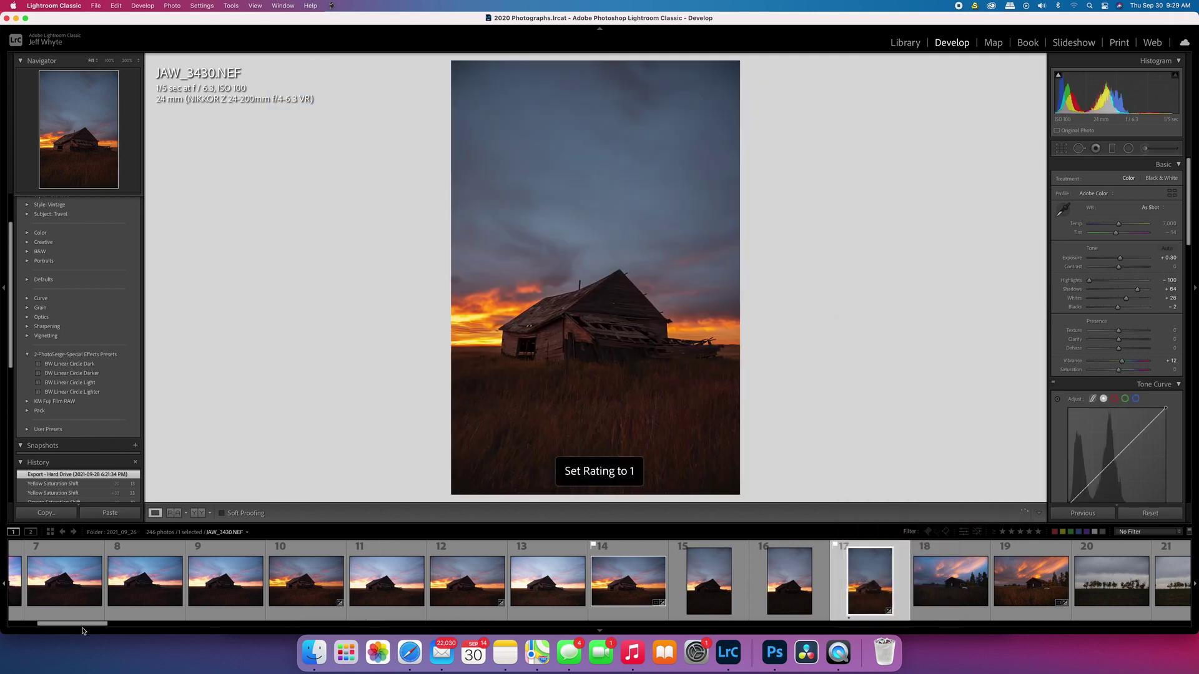
Step: Give the orange-cloud cabin photo JAW_3432, number 19 in the filmstrip, a one-star rating
scroll(101, 626, "right", 6)
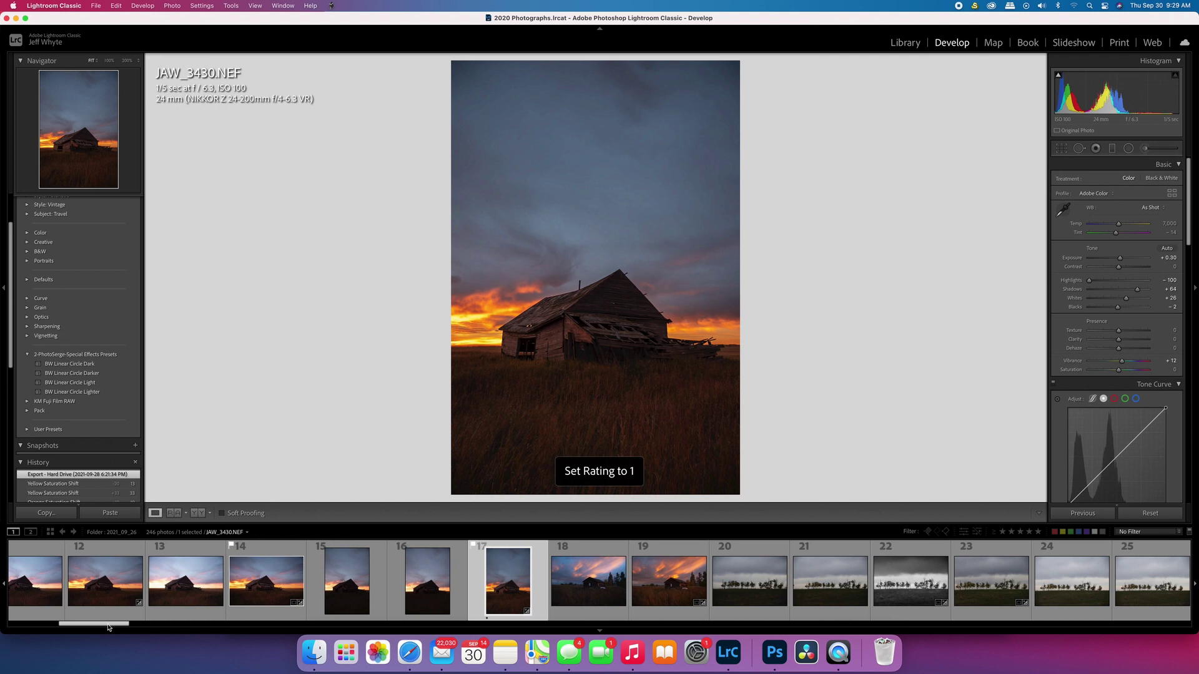
scroll(113, 628, "right", 2)
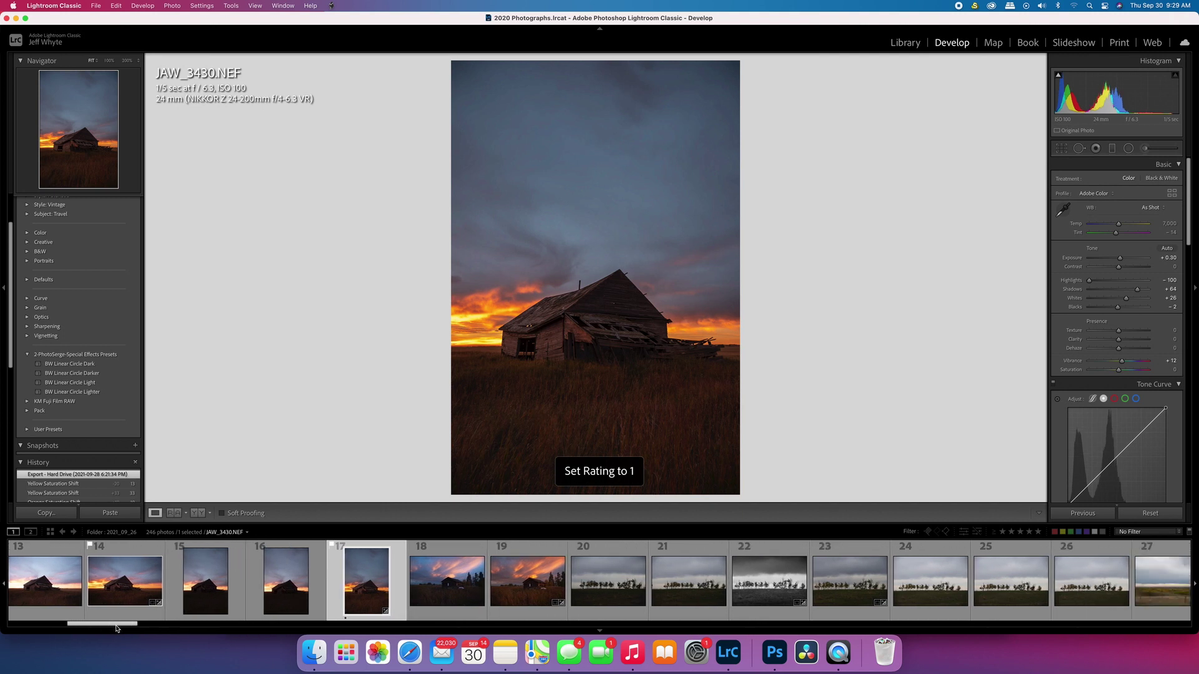
mouse_move(528, 578)
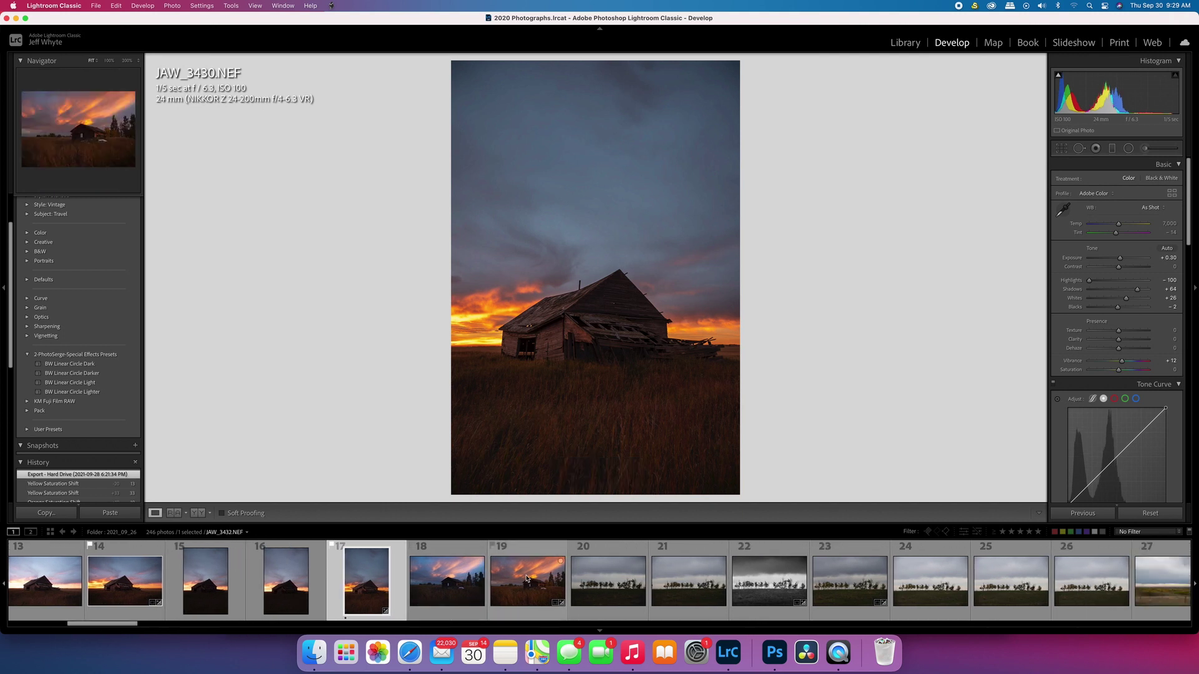
right_click(526, 579)
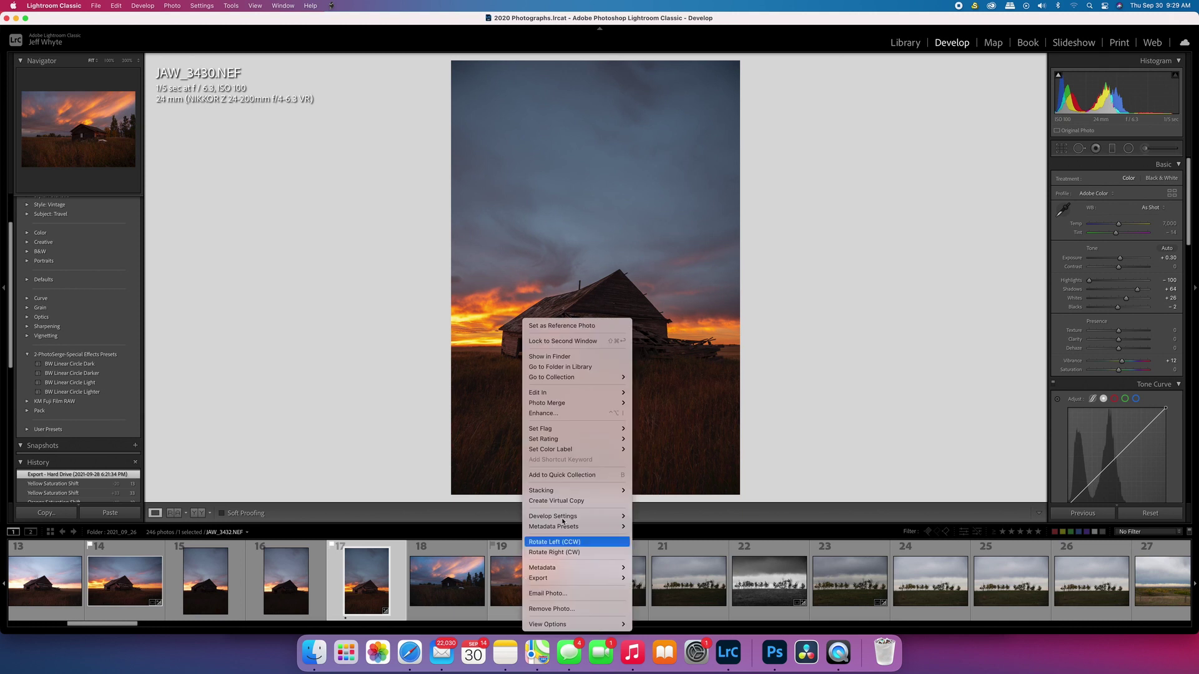
mouse_move(556, 440)
left_click(649, 449)
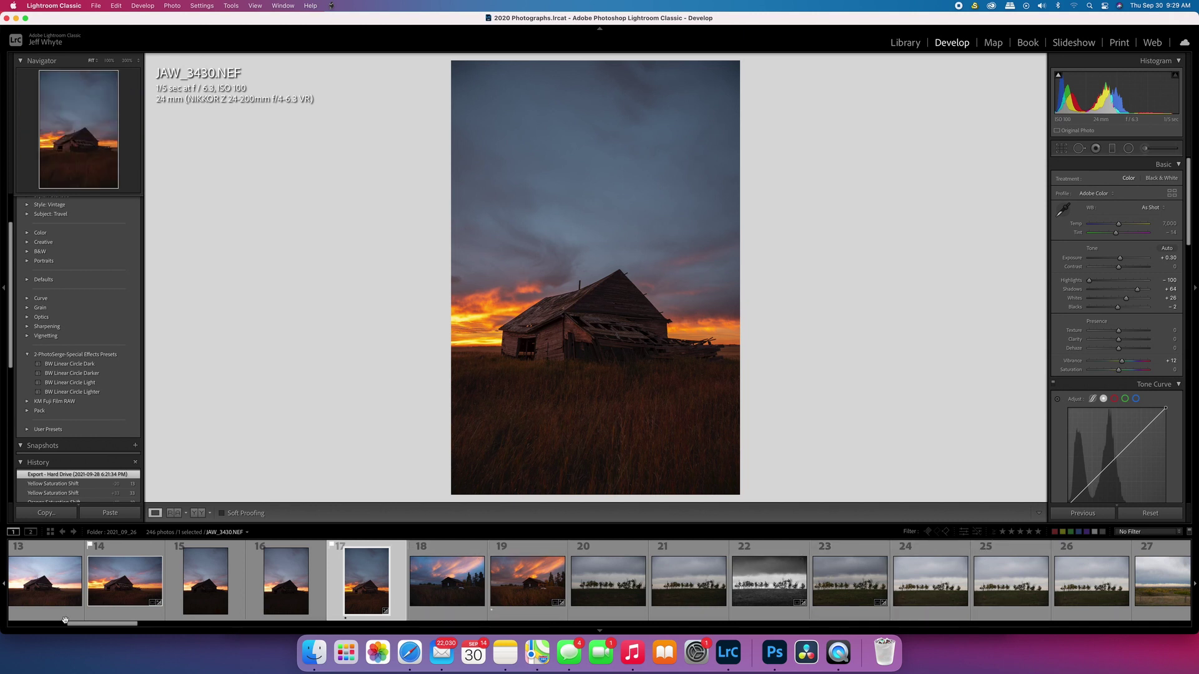
Step: Filter the folder's photos by a one-star rating
scroll(78, 624, "up", 3)
left_click_drag(78, 625, 79, 626)
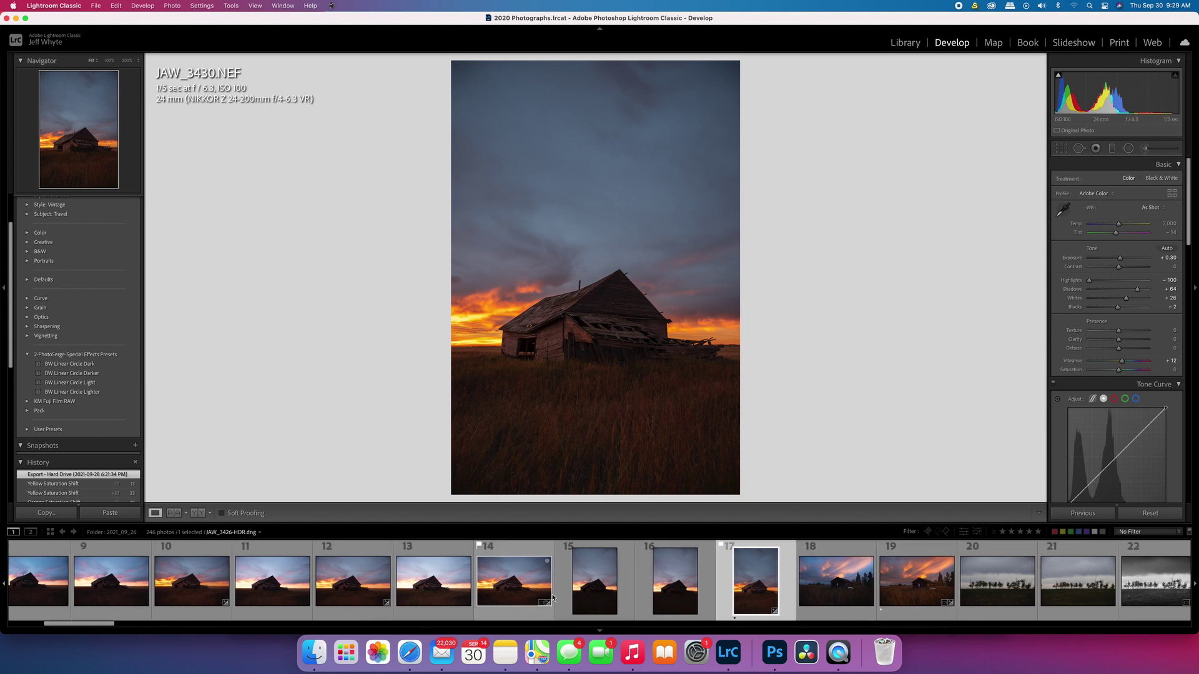
left_click(994, 534)
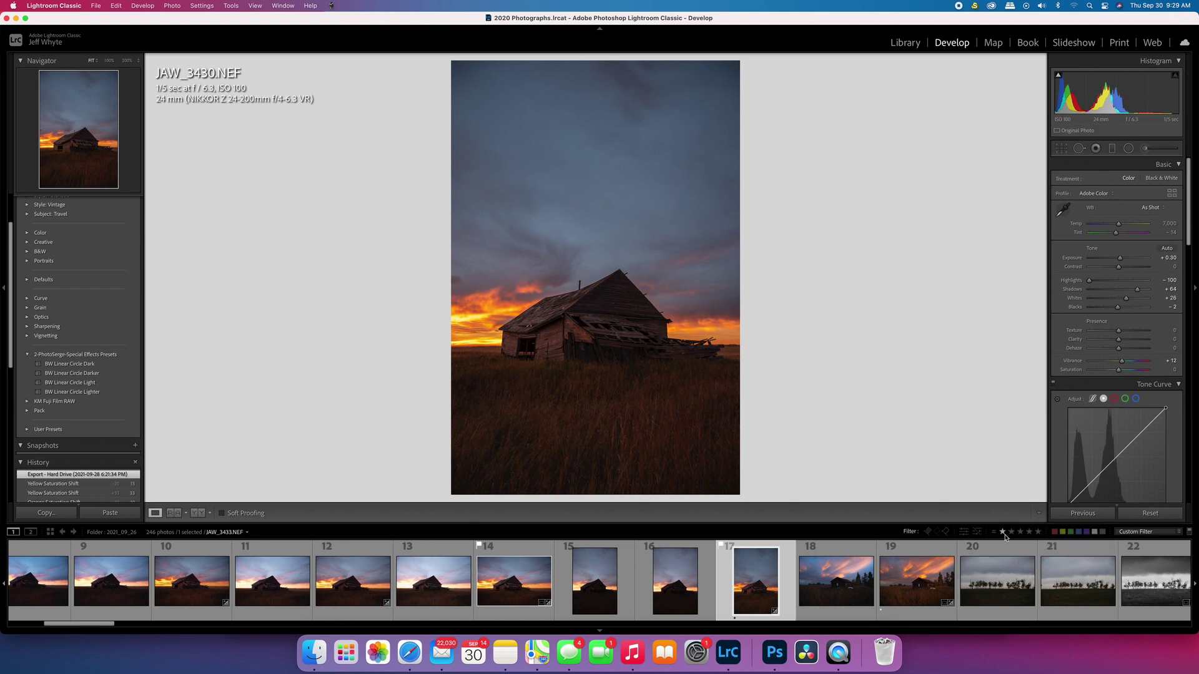
left_click(1003, 532)
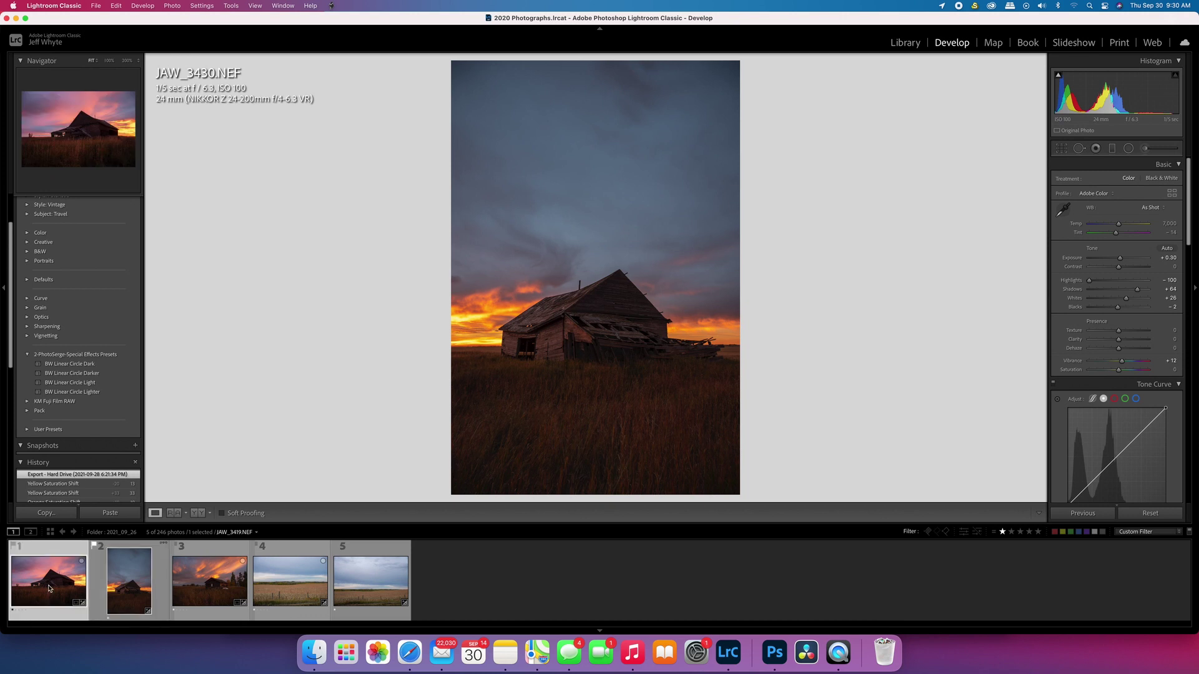
Step: Select JAW_3419 and compare it side by side with JAW_3430 in the Library module
left_click(49, 588)
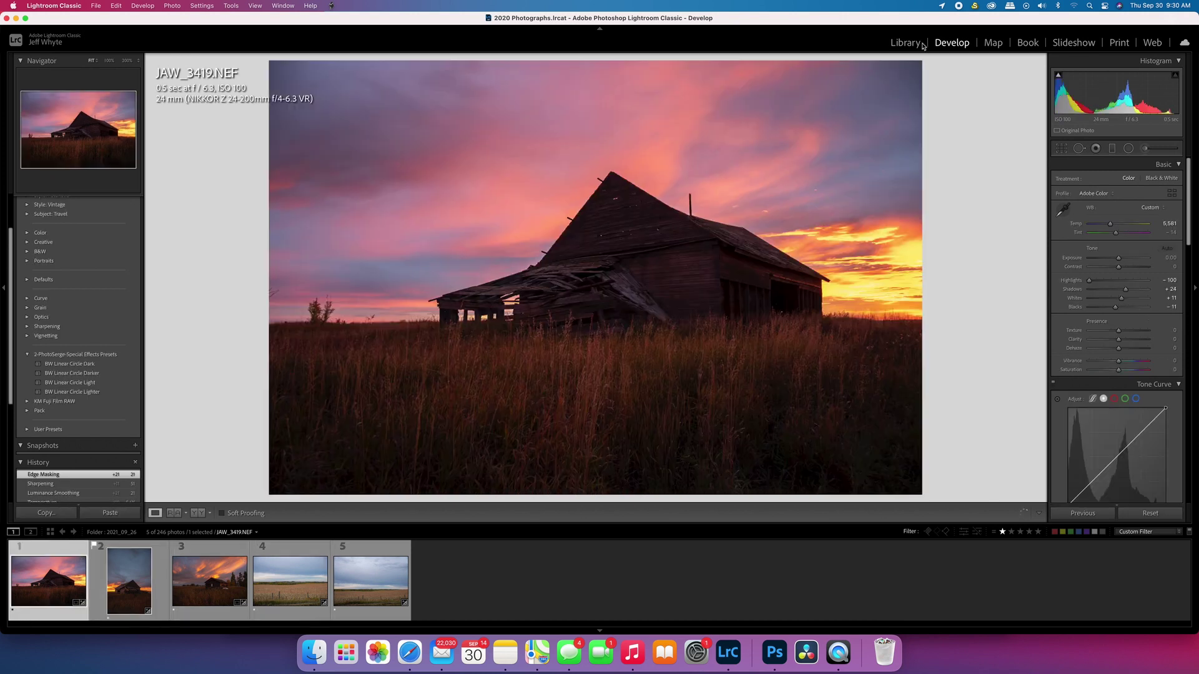
left_click(41, 592)
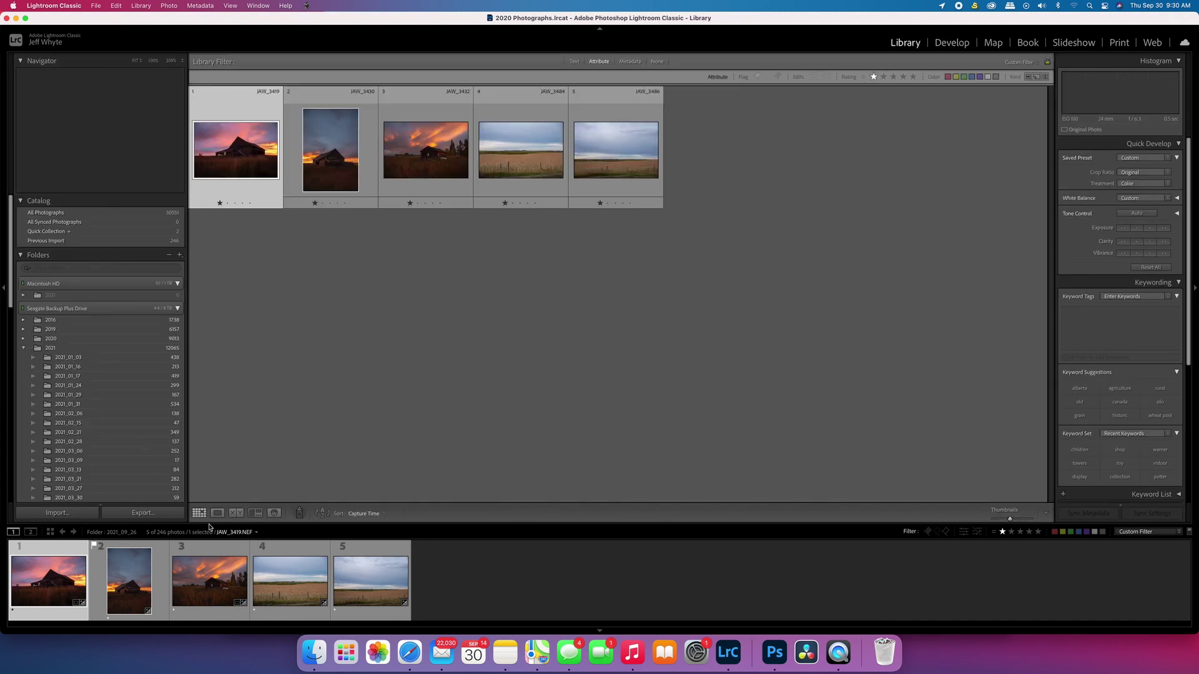
left_click(236, 513)
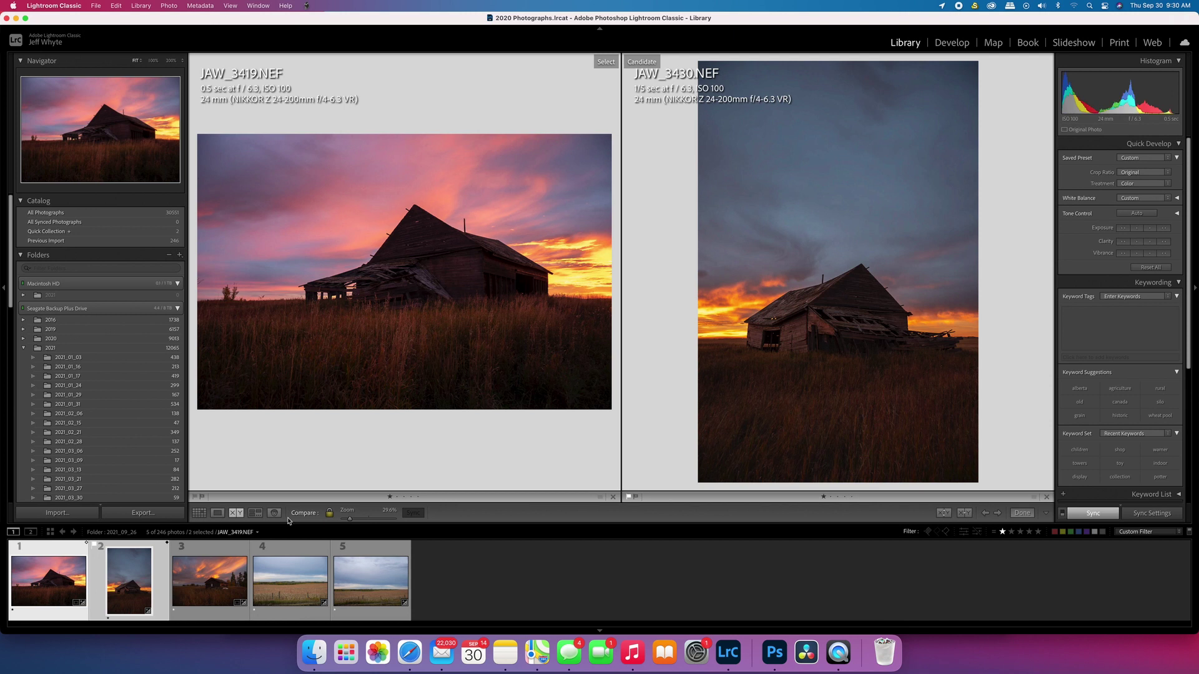
Step: Show JAW_3419 on its own in Loupe view and bring up its caption metadata
left_click(217, 513)
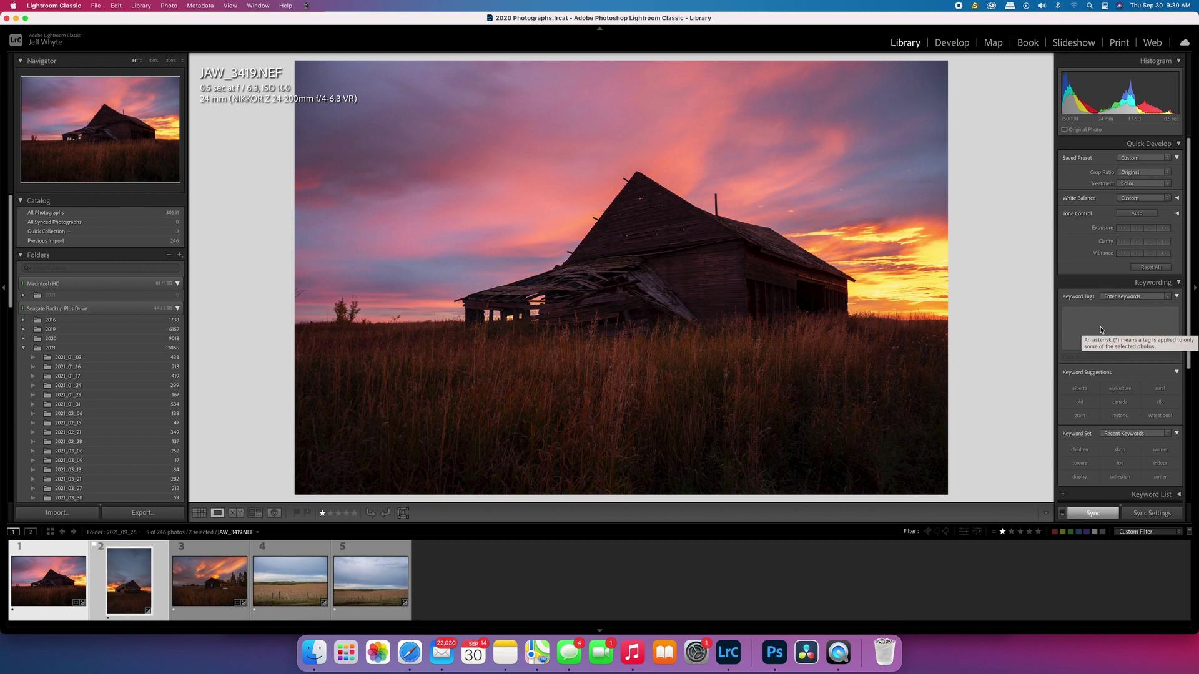
scroll(1106, 372, "down", 3)
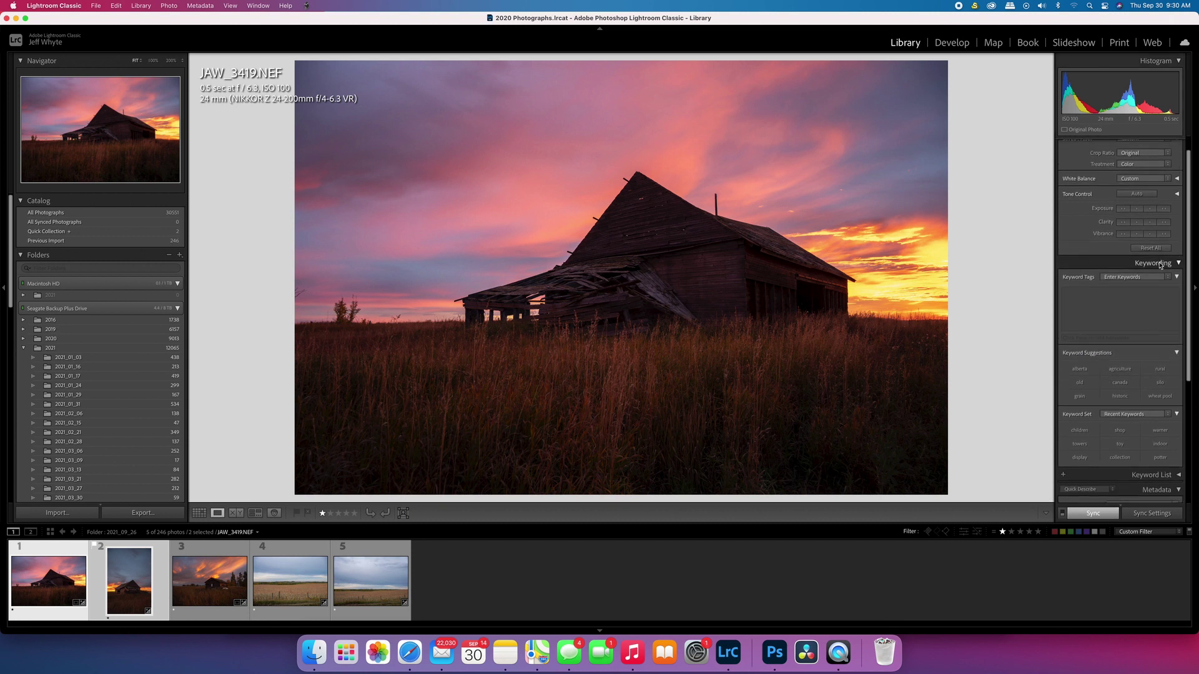
scroll(1140, 365, "down", 10)
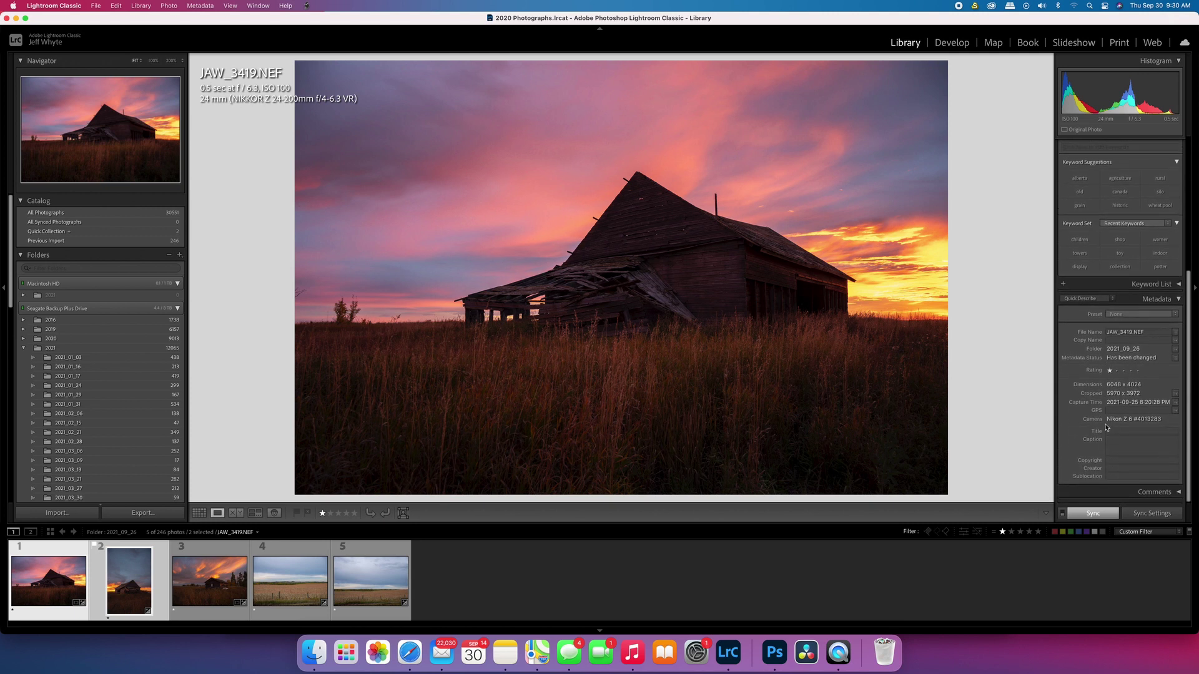
left_click(1127, 447)
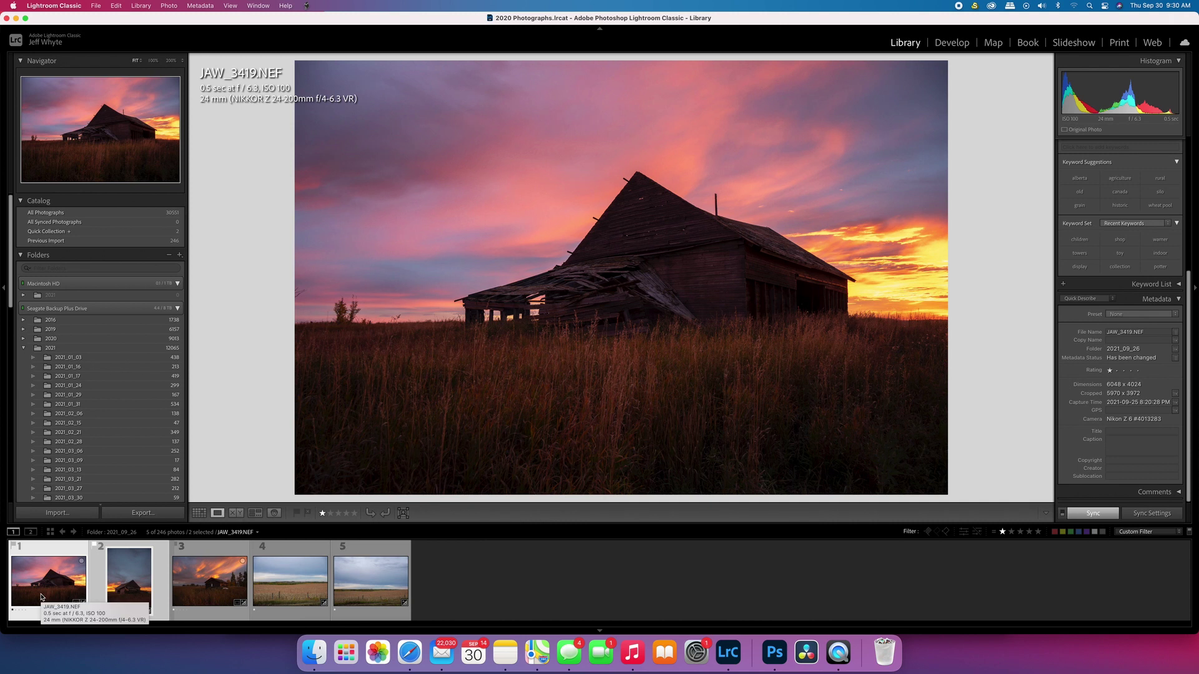
Step: Select the three sunset photos together in the filmstrip, and the two field photos as a separate group
left_click(29, 564)
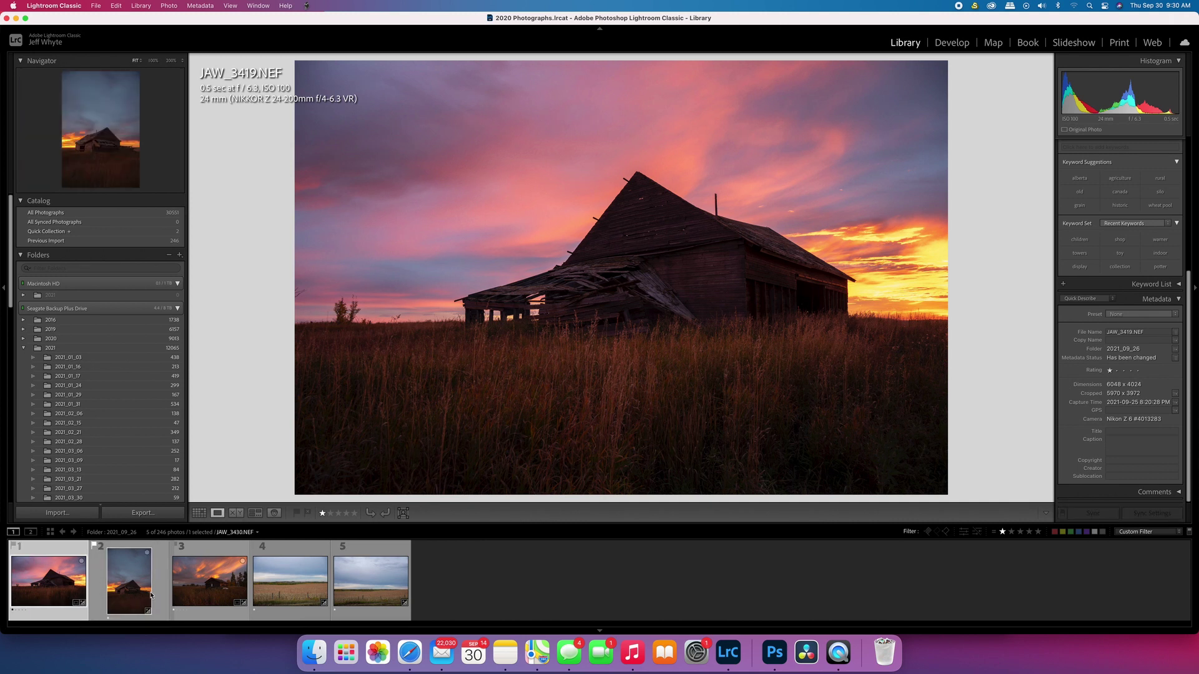
left_click(201, 593, "shift")
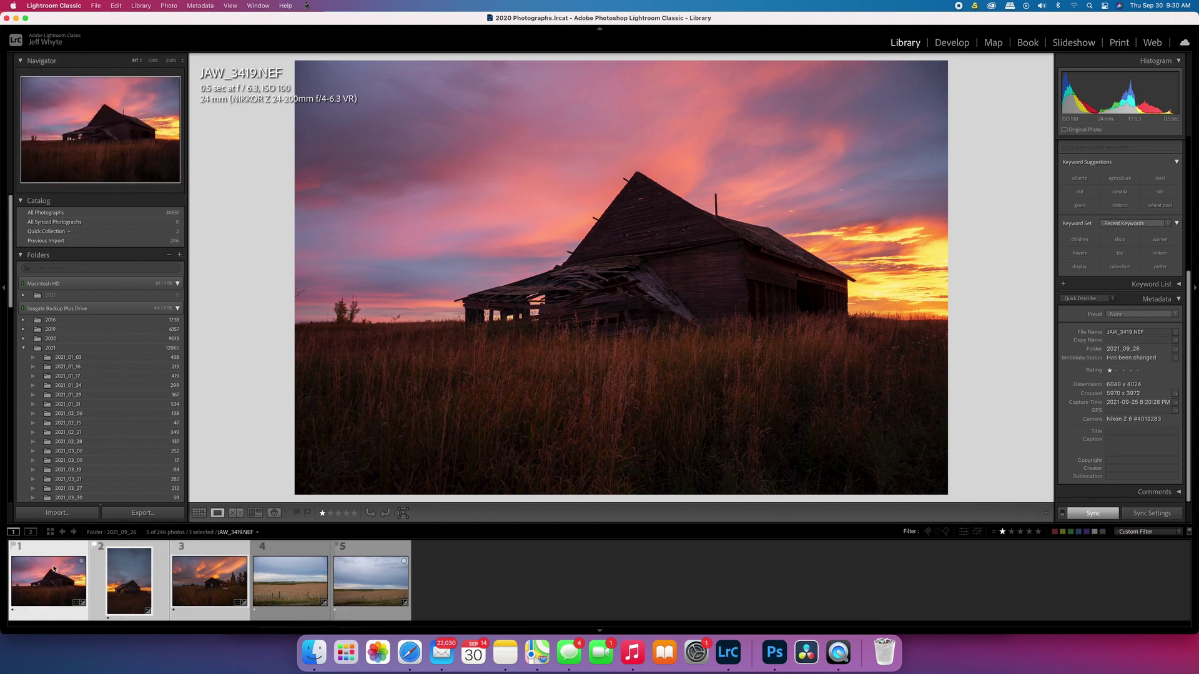
left_click(41, 590)
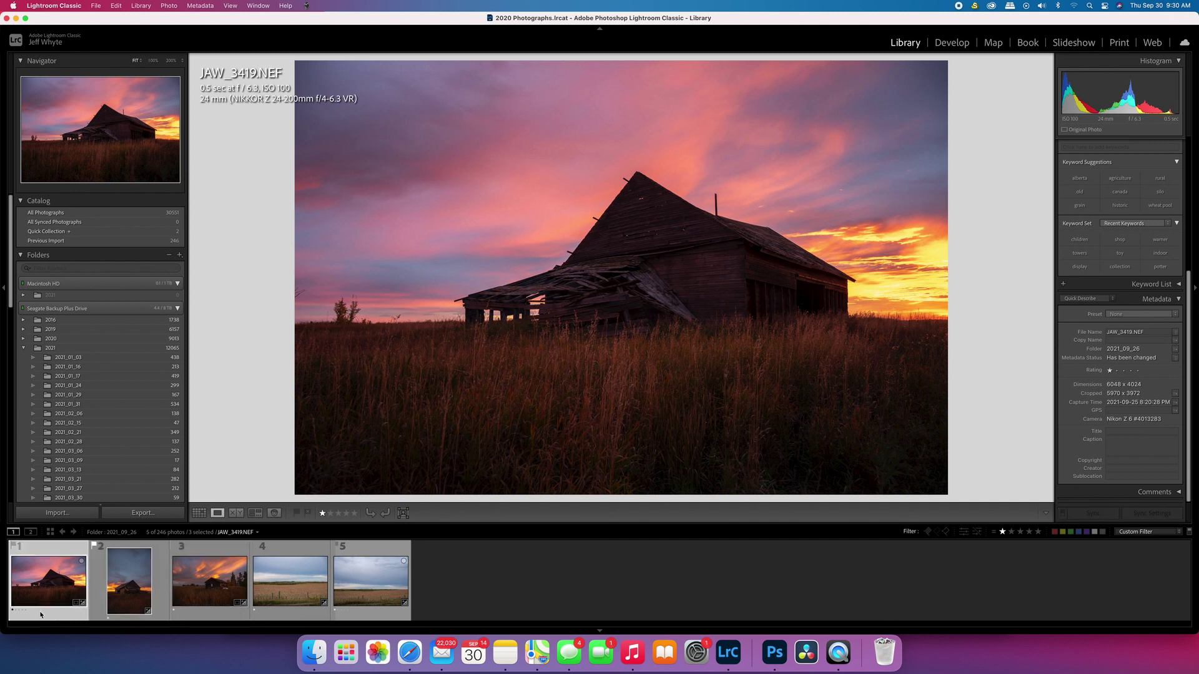
left_click(266, 616)
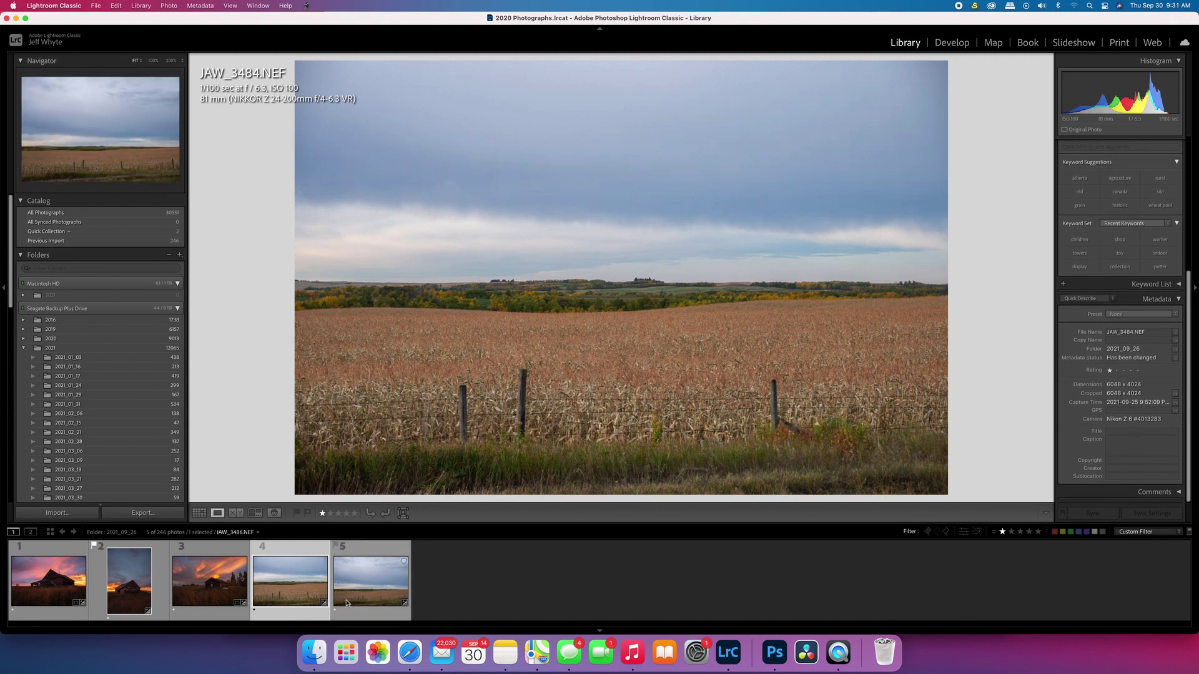
left_click(365, 597, "super")
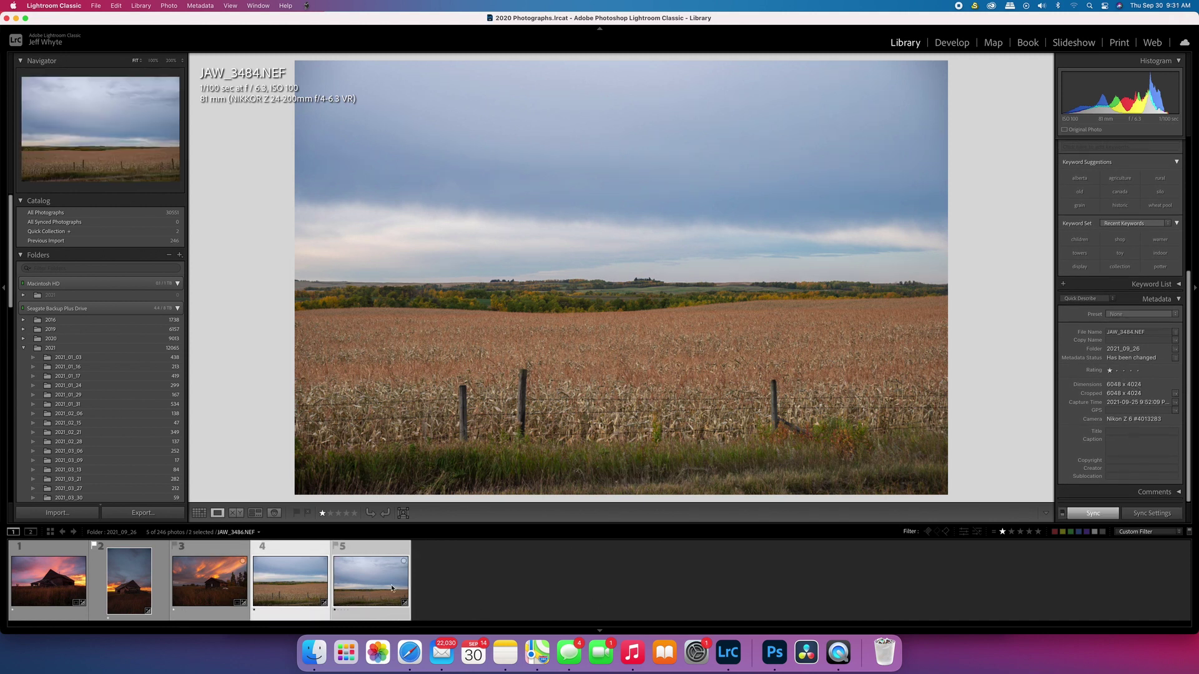
left_click(1087, 515)
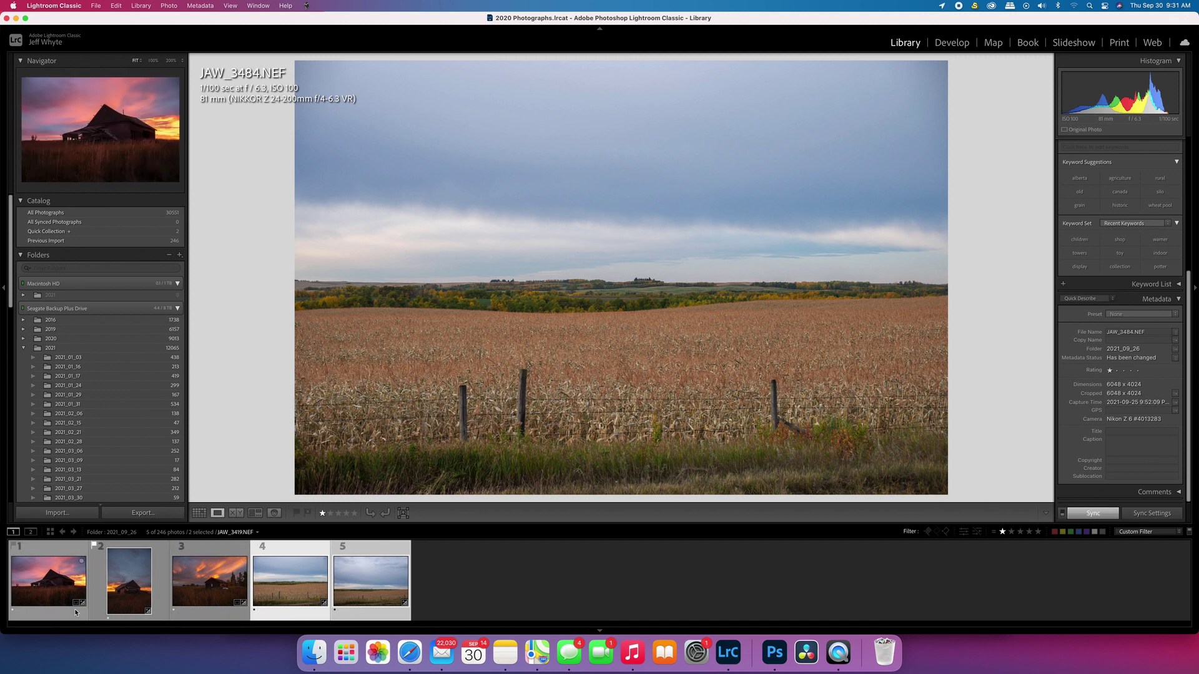
Step: Select only JAW_3419 and set its caption to "Abandoned barn at sunrise on the prairies."
left_click(49, 588)
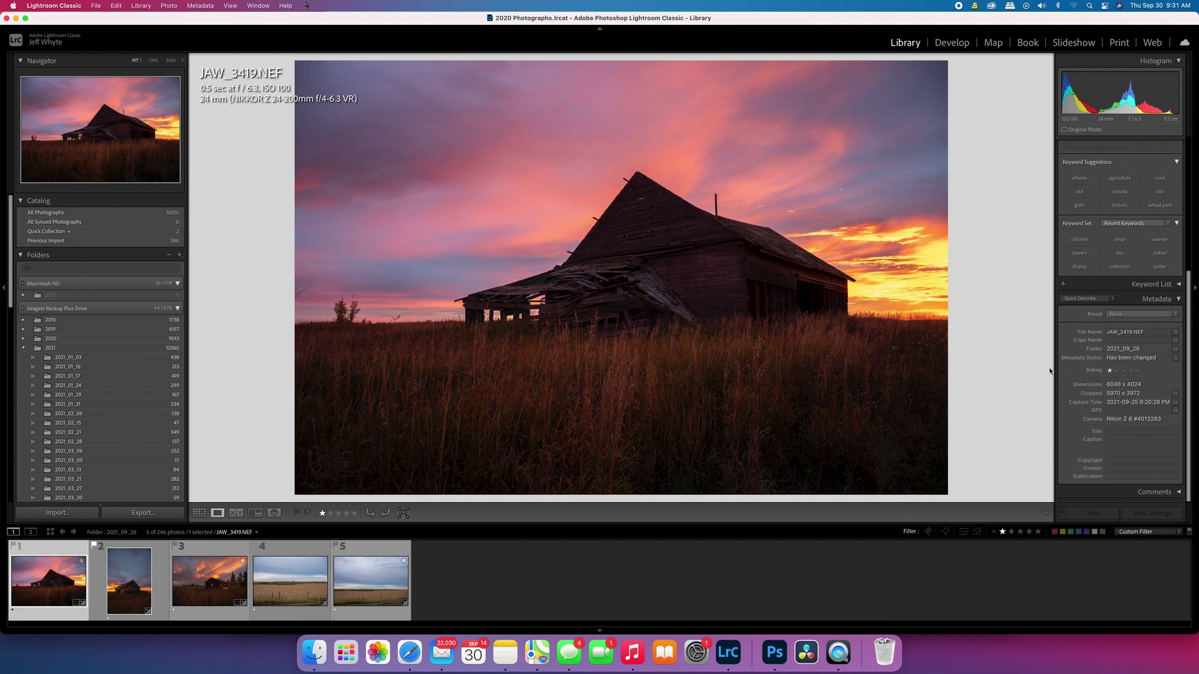
left_click(1111, 444)
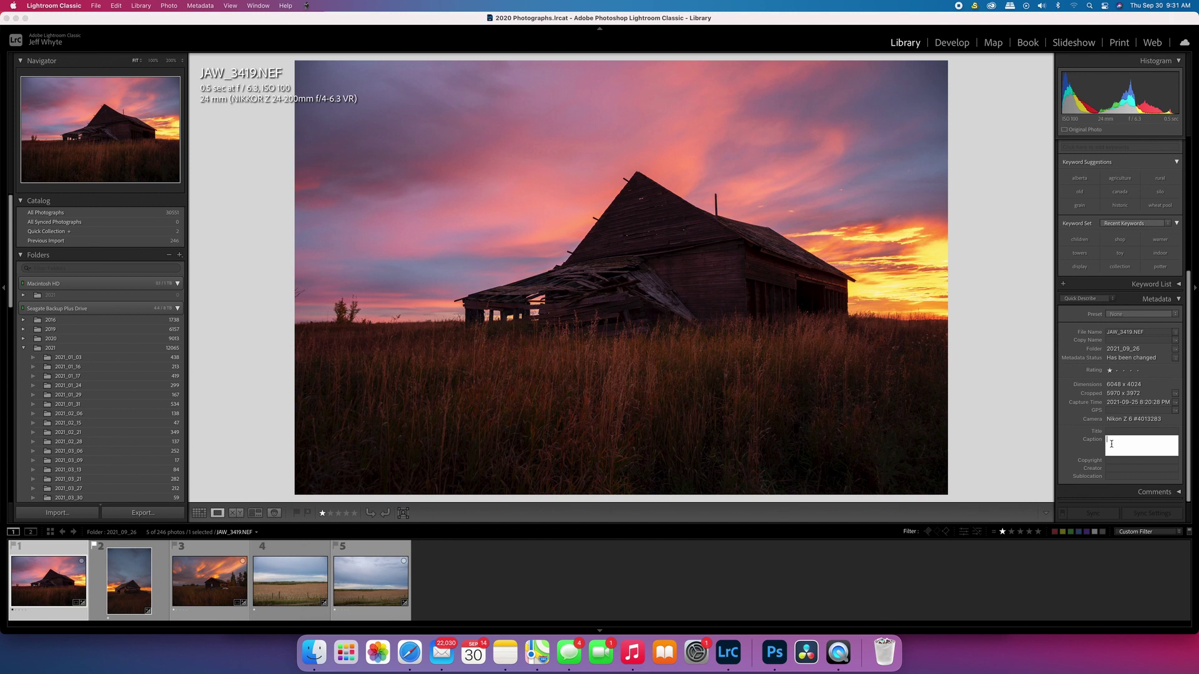
type("Abandoned farm equipmnet")
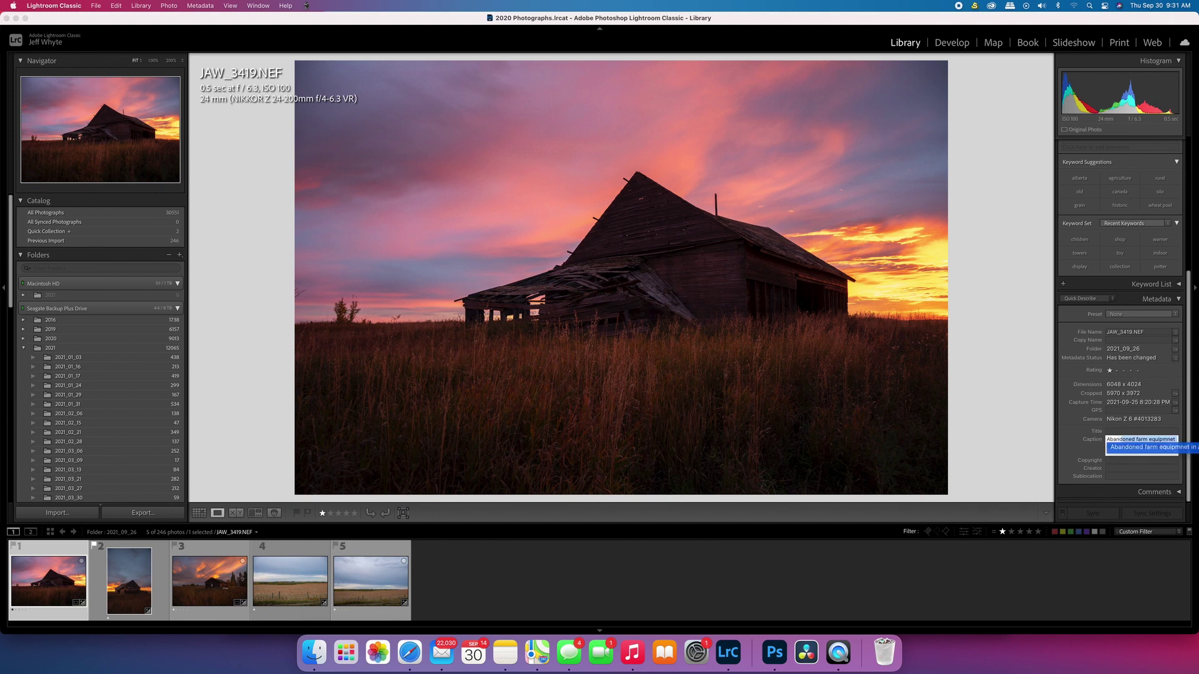
key("BackSpace")
key("BackSpace")
key("BackSpace")
key("BackSpace")
key("BackSpace")
key("BackSpace")
key("BackSpace")
key("BackSpace")
key("BackSpace")
key("BackSpace")
key("BackSpace")
key("BackSpace")
key("BackSpace")
key("BackSpace")
key("BackSpace")
key("BackSpace")
key("BackSpace")
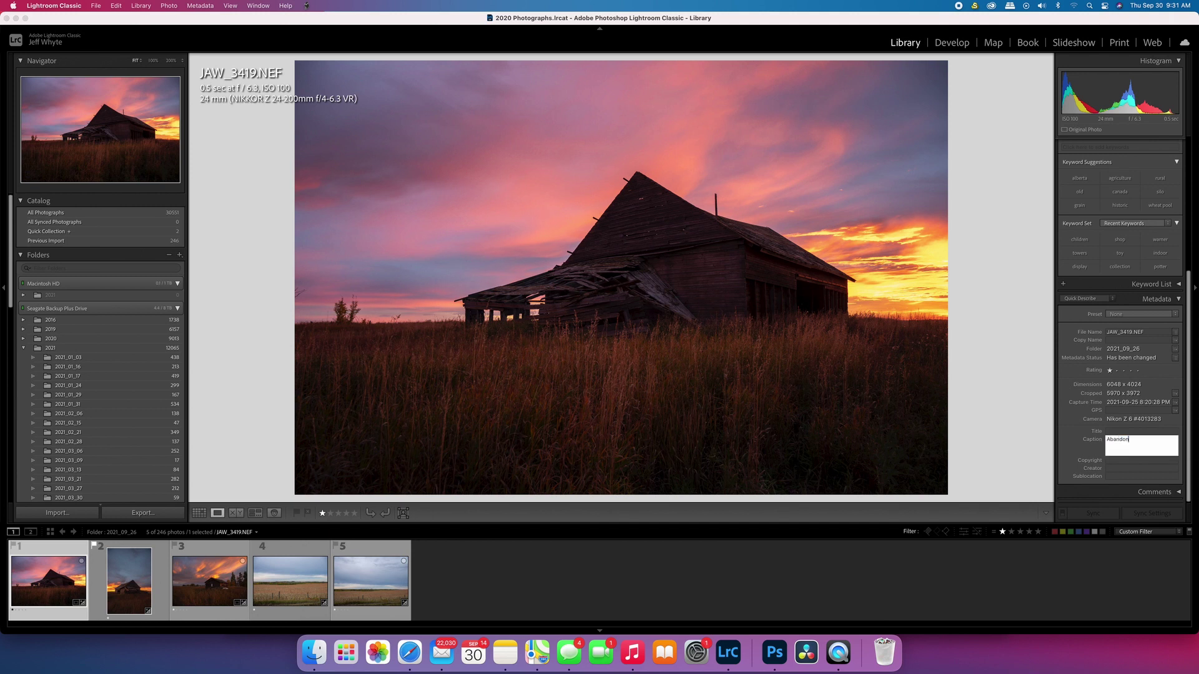
type("ed barn at sunrise on the prairies.")
Step: Copy the caption text of JAW_3419 into its Title field
left_click_drag(1145, 447, 1106, 441)
right_click(1115, 444)
left_click(1039, 491)
left_click(1111, 432)
right_click(1112, 433)
left_click(1084, 456)
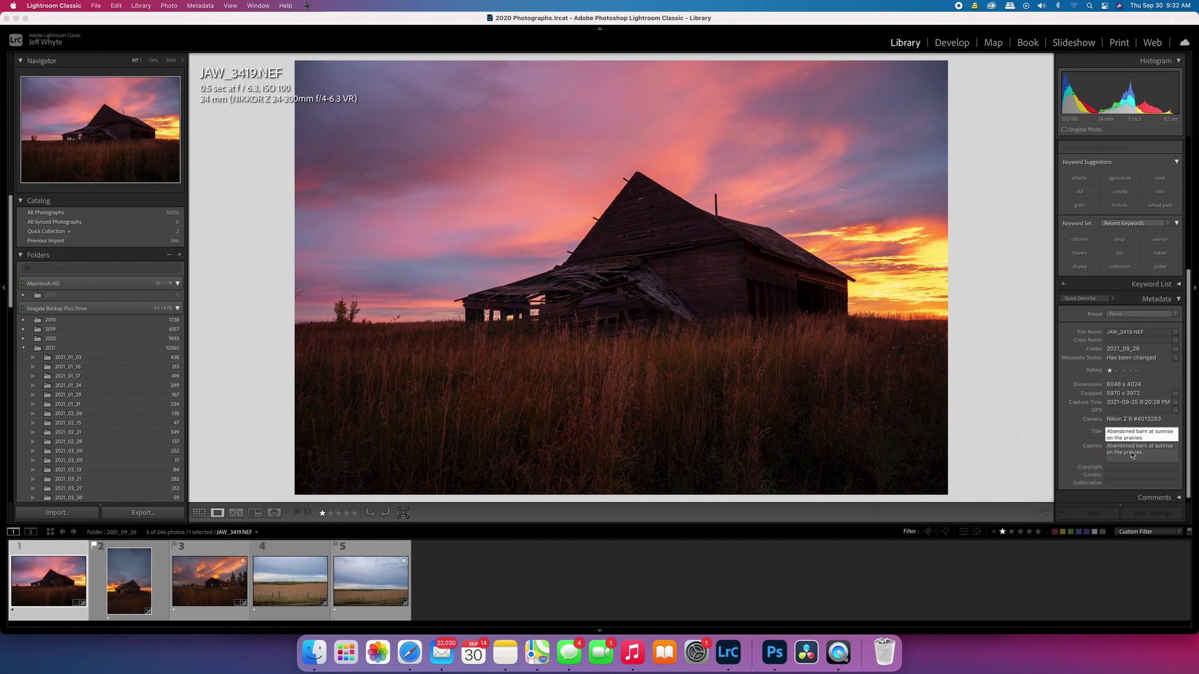
Step: Check which keyword sets are available for the photo without choosing a different one
scroll(1131, 455, "up", 4)
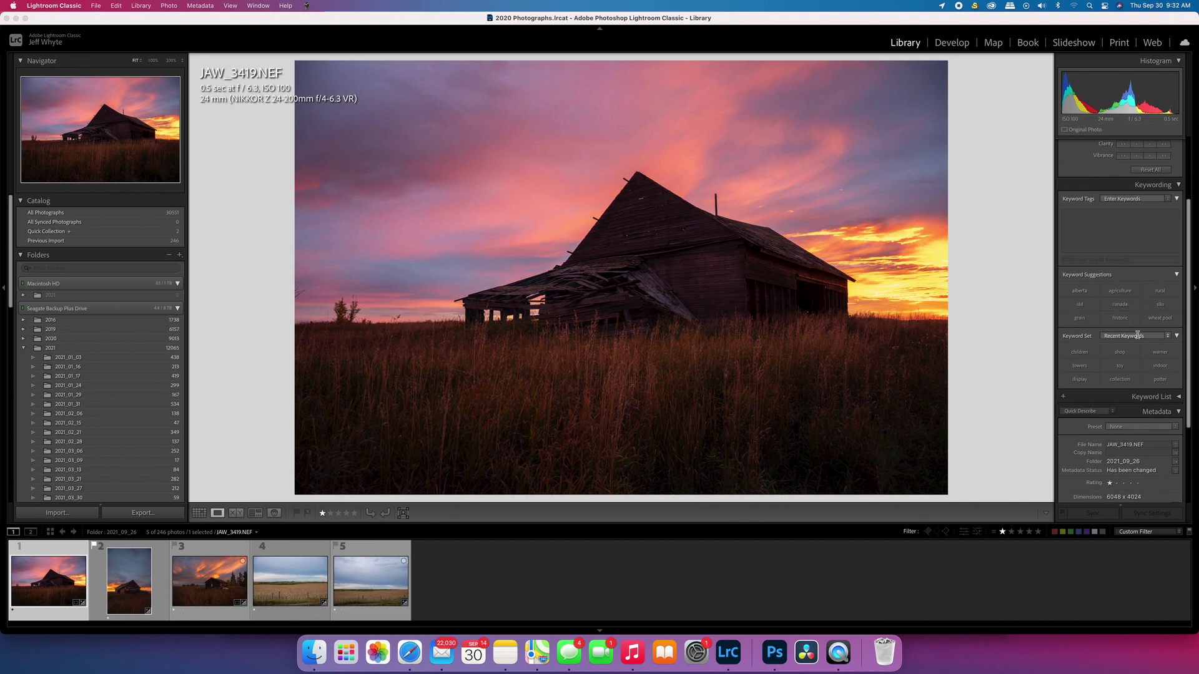
left_click(1171, 339)
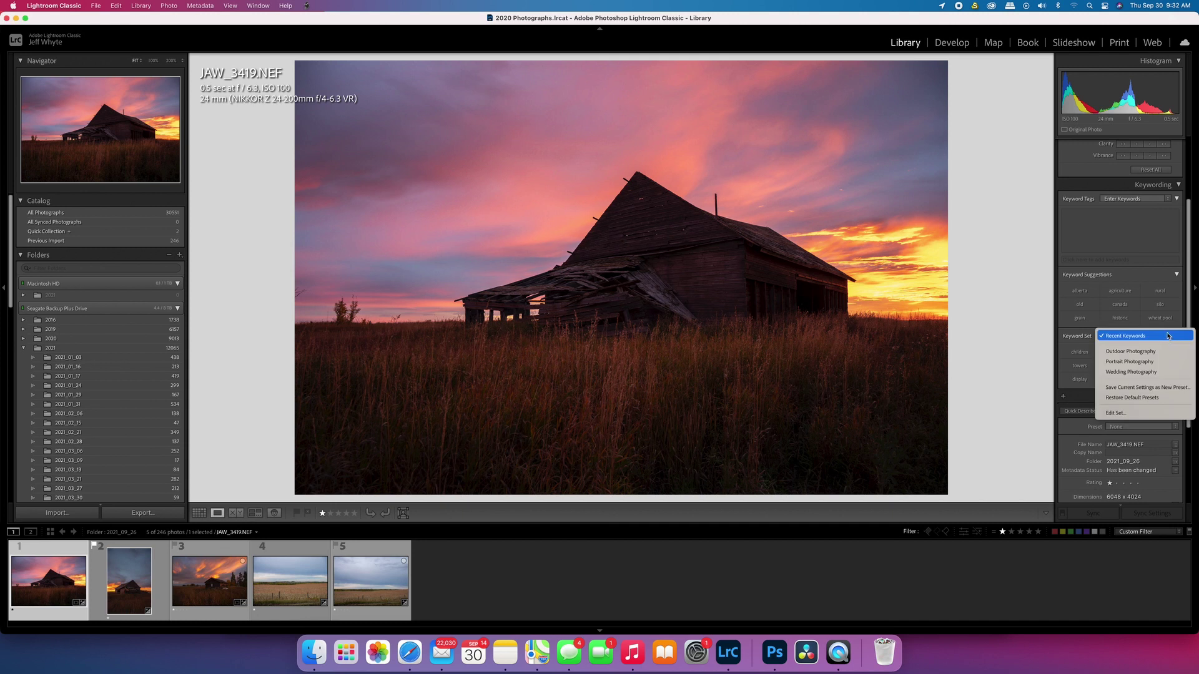
left_click(1110, 252)
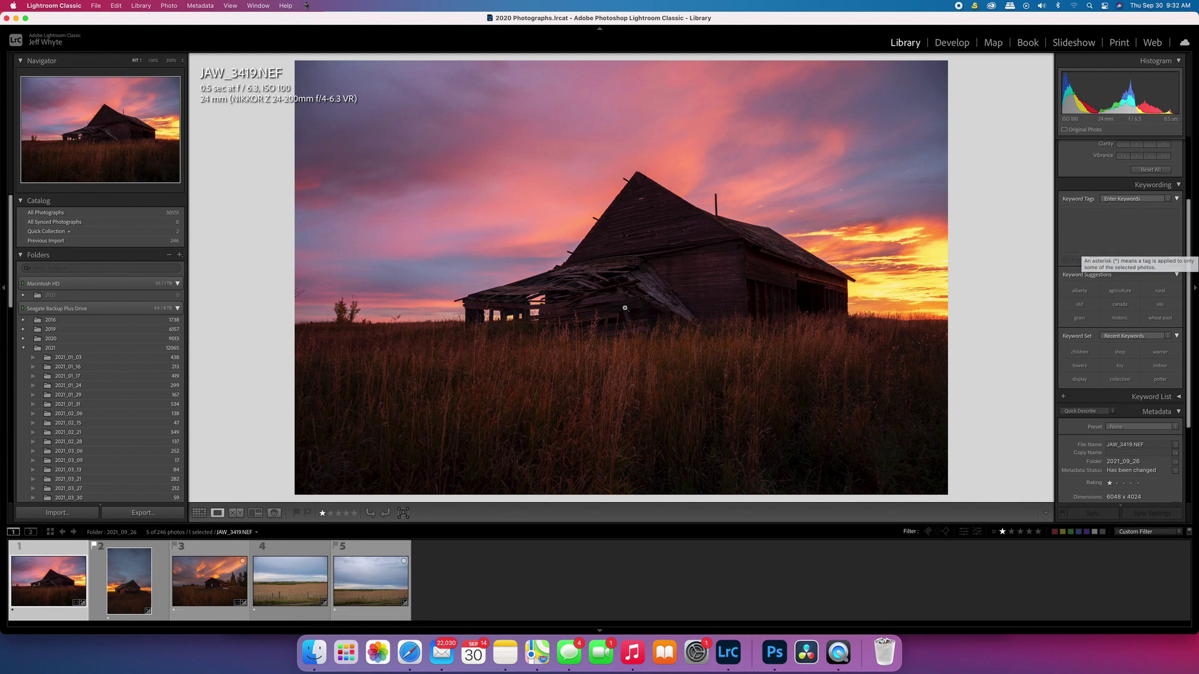
Step: In Safari, open the Keyword Tool from Shutterstock's not yet submitted images and search for "abandoned barn sunrise"
left_click(409, 652)
left_click(327, 44)
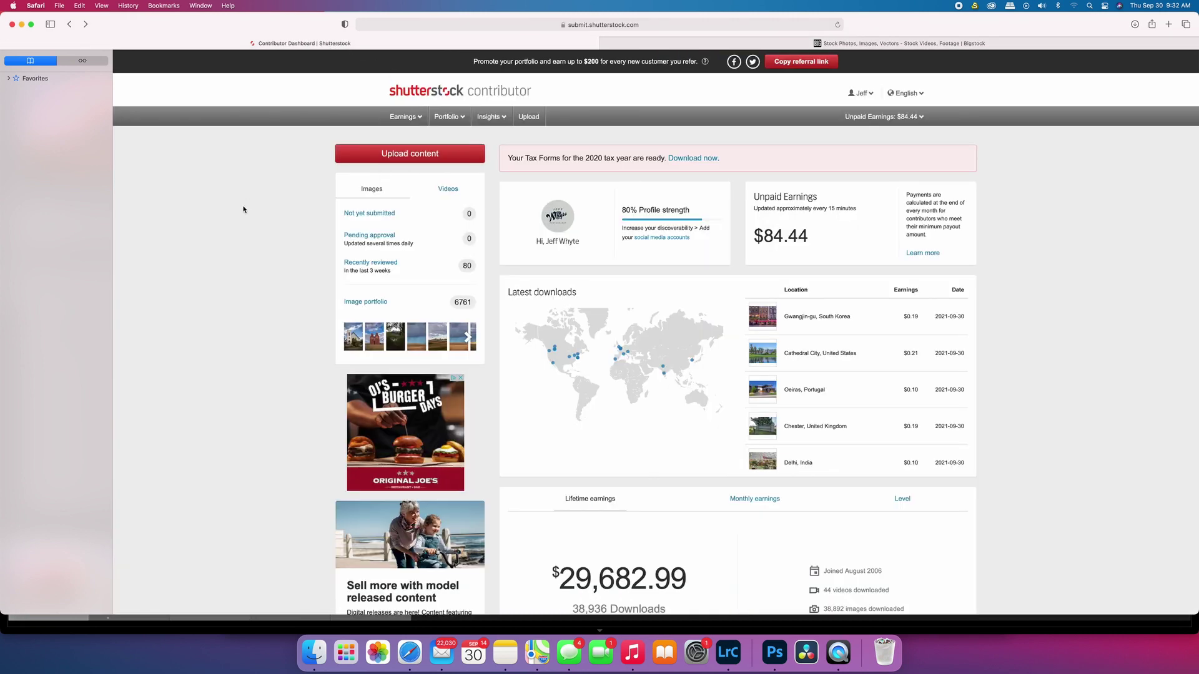
left_click(383, 213)
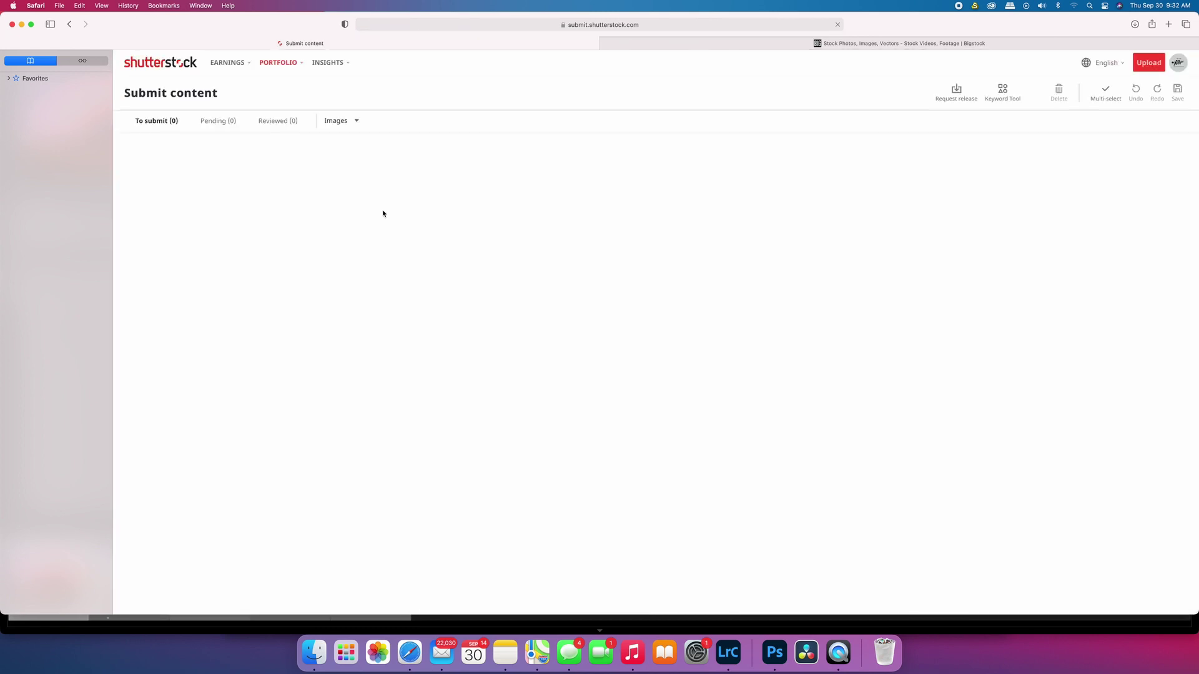
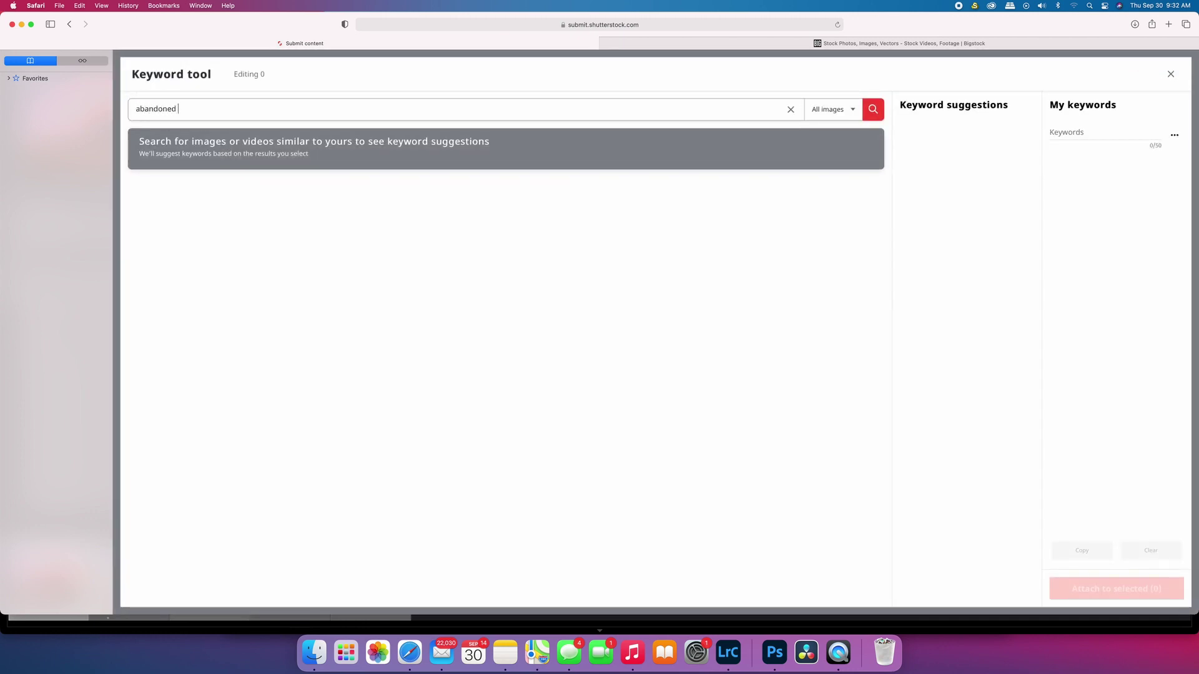
type("barn sunrise")
key("Return")
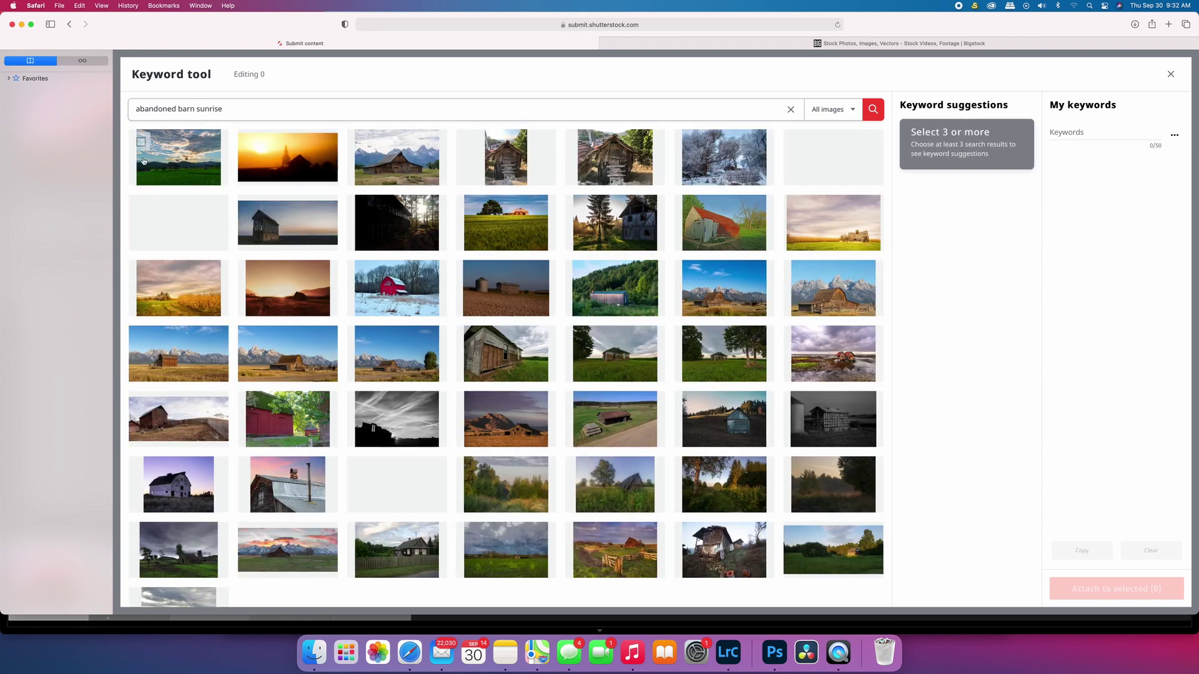
Step: Select three similar results for keyword suggestions: the orange-sky barn, the fenced farm under purple clouds and the golden cornfield
left_click(251, 274)
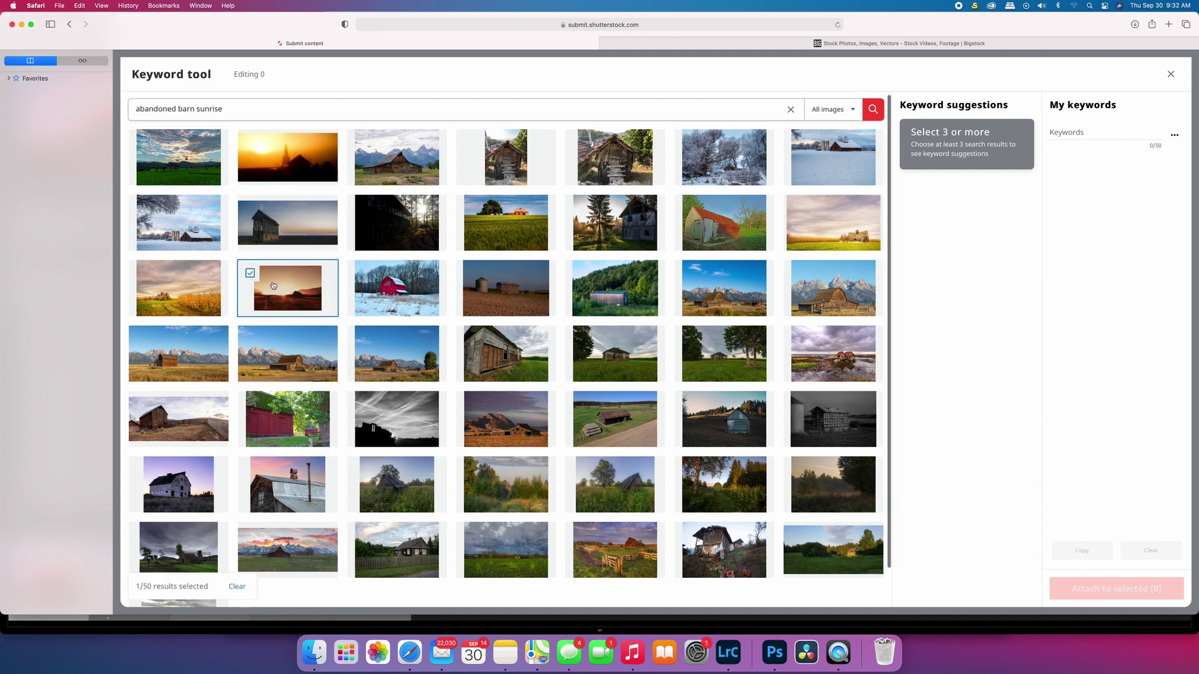
scroll(257, 281, "down", 2)
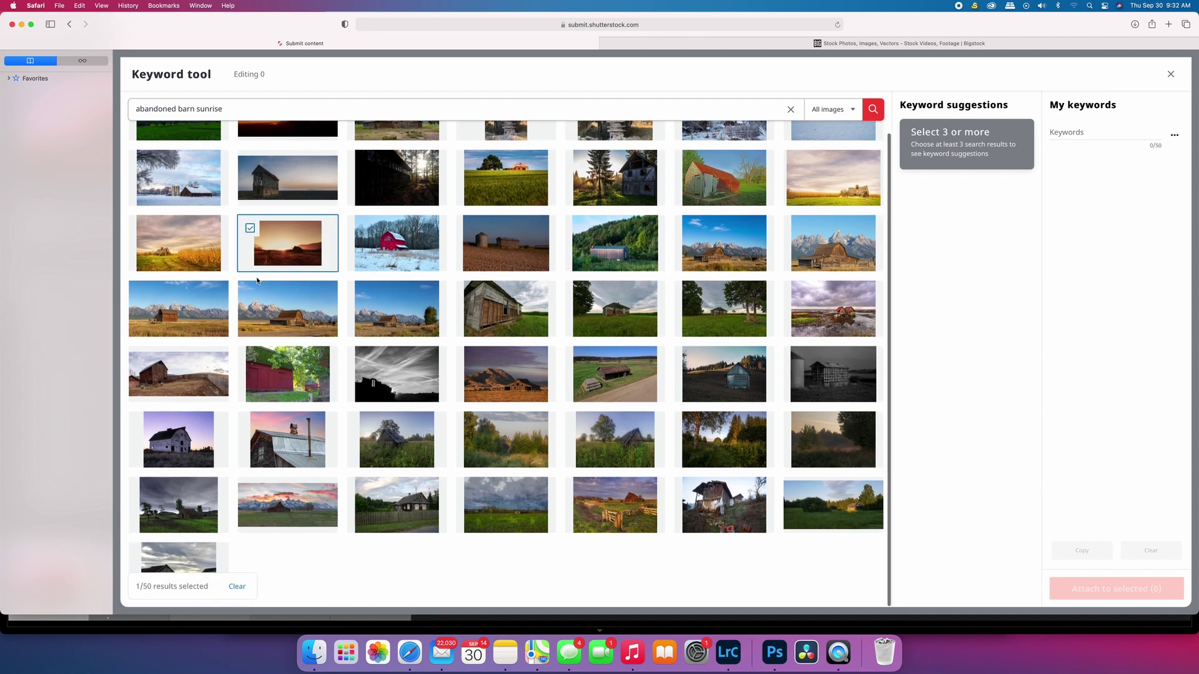
left_click(578, 490)
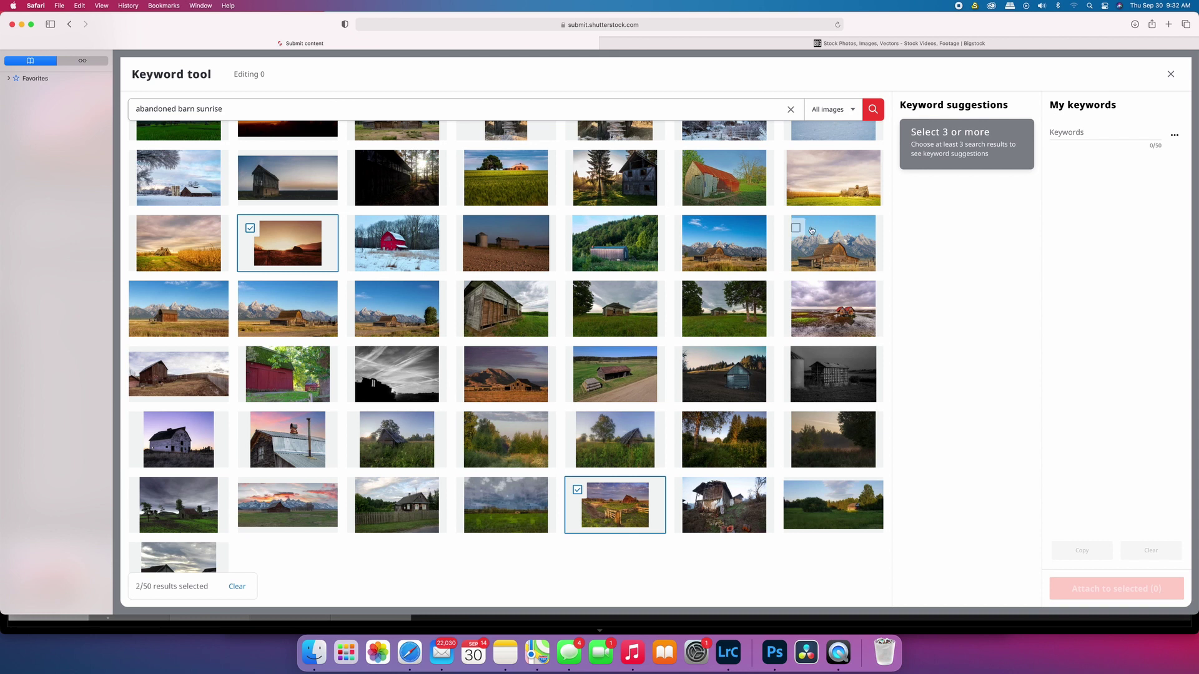
scroll(805, 227, "up", 1)
scroll(793, 206, "up", 1)
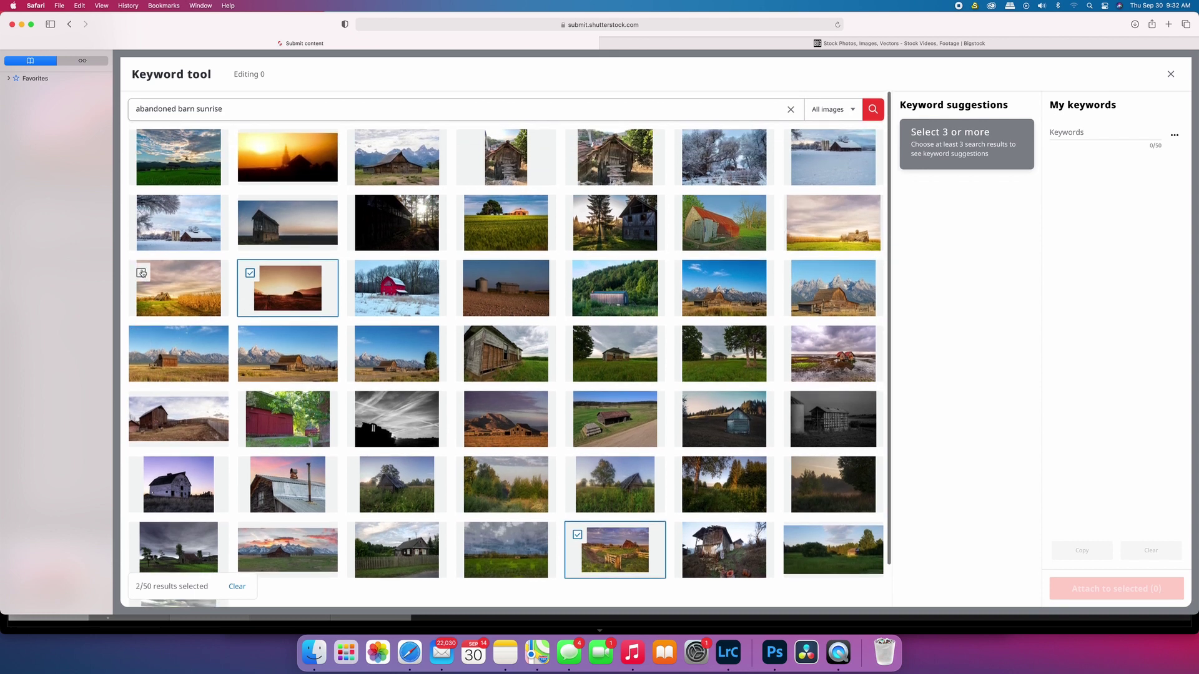
left_click(142, 274)
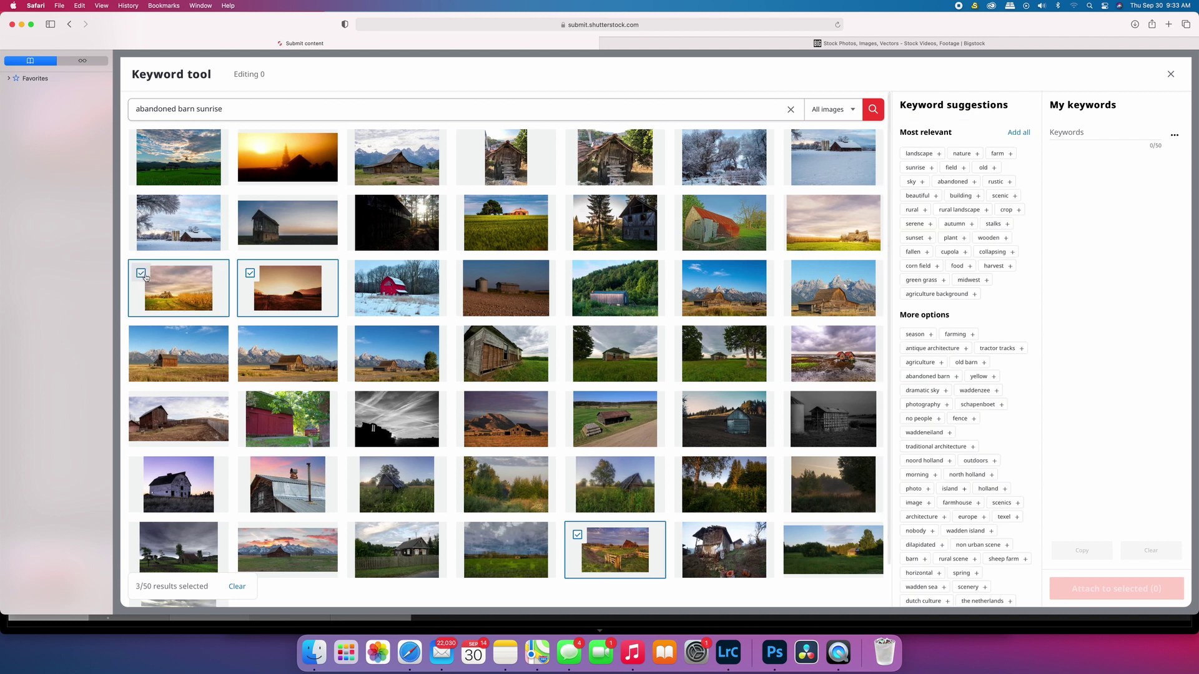
Step: Add the suggested keywords landscape, nature, farm, sunrise, field, old, sky, abandoned and rustic to My keywords
left_click(912, 156)
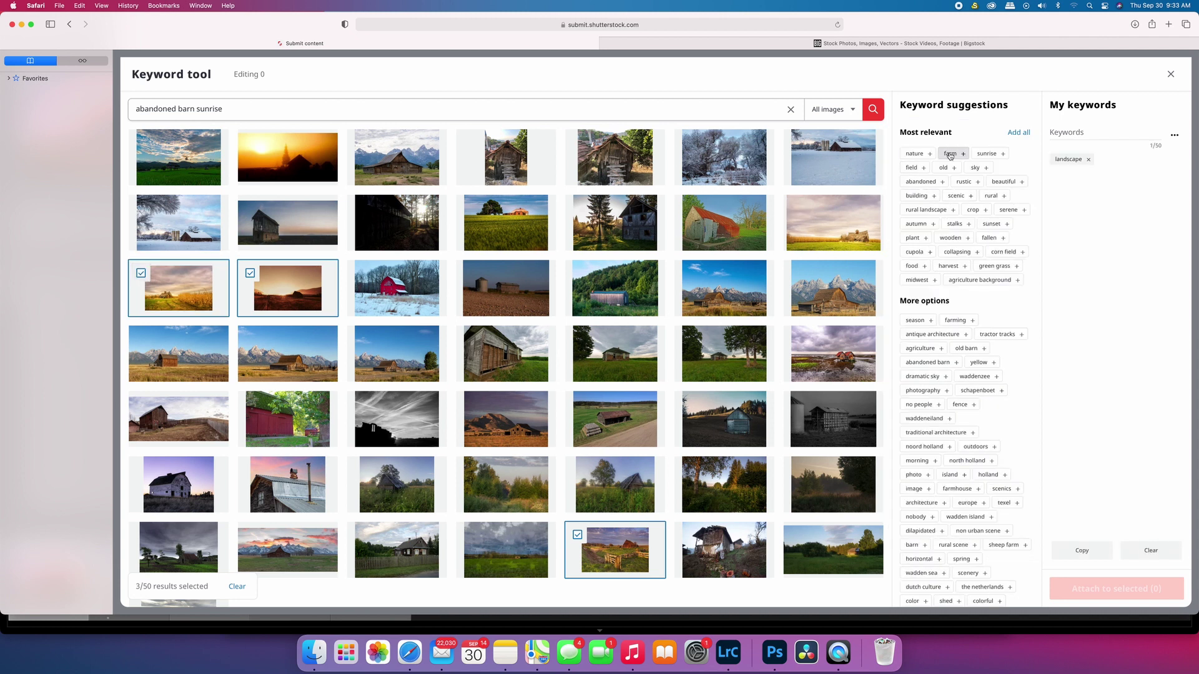
left_click(915, 156)
left_click(913, 154)
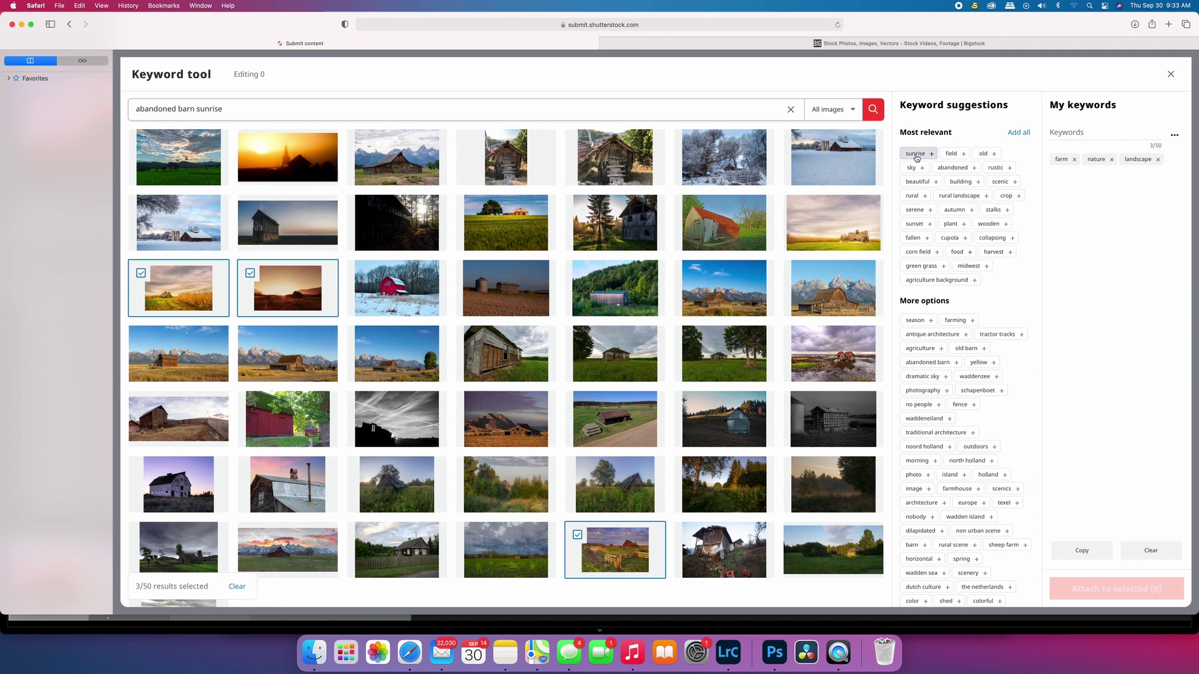
left_click(913, 155)
left_click(913, 154)
left_click(913, 154)
left_click(915, 156)
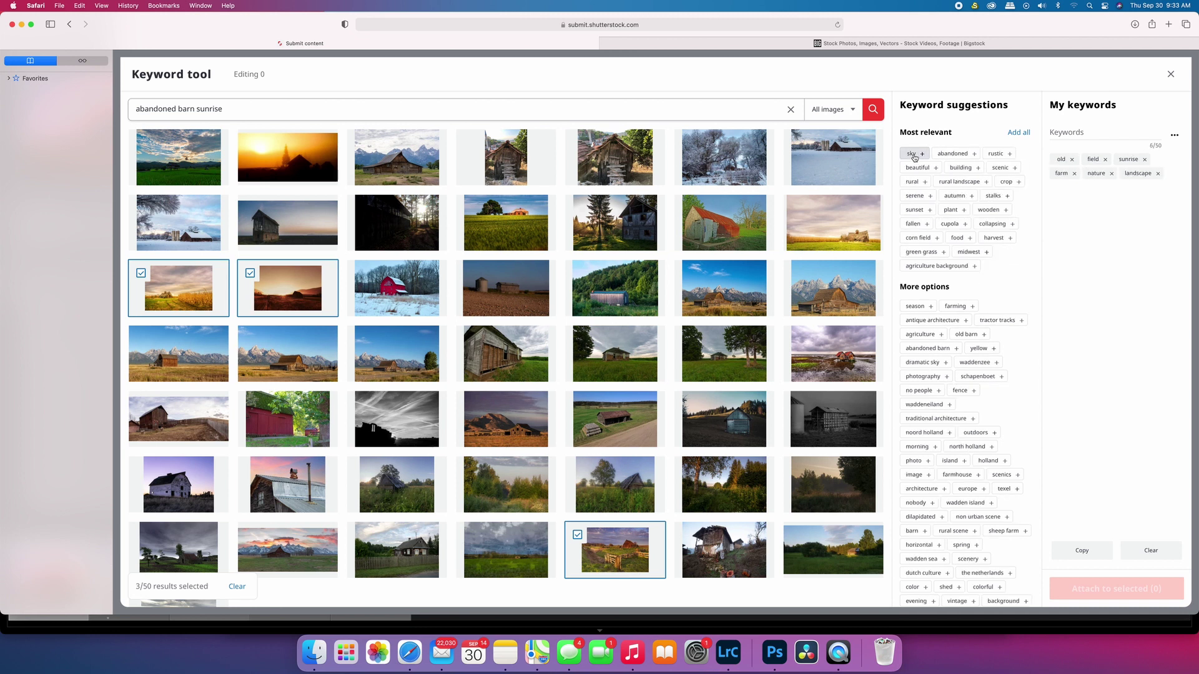
left_click(916, 157)
left_click(916, 156)
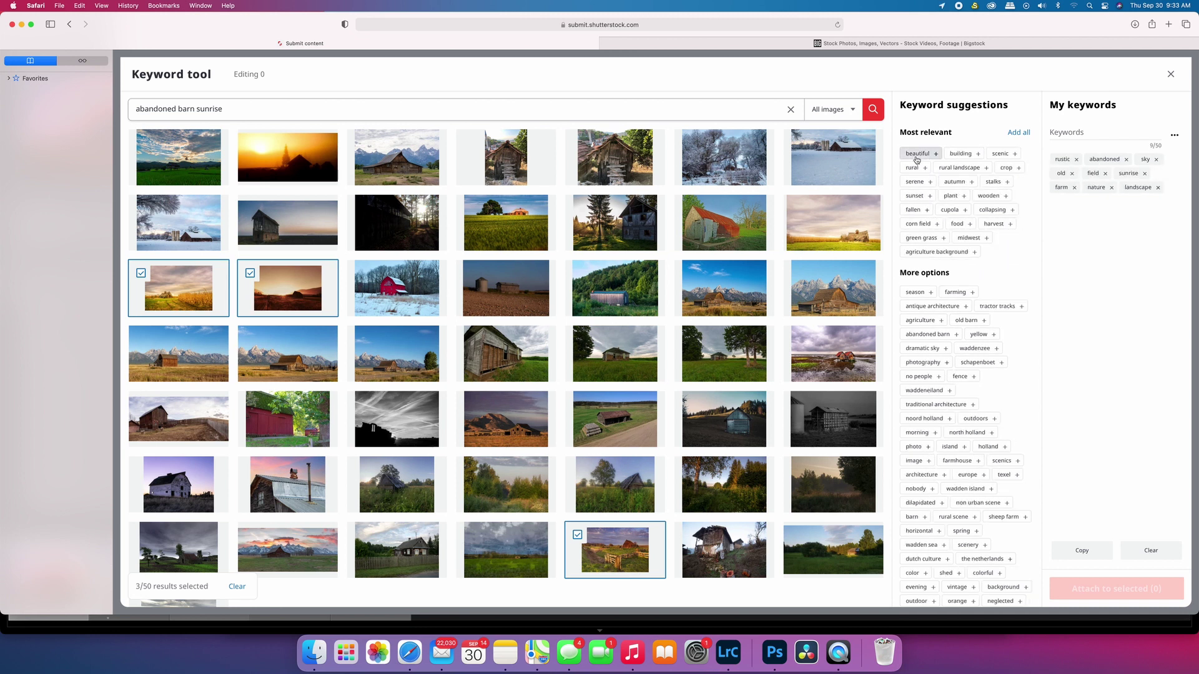
Step: Add the suggestions beautiful, building, scenic, rural, rural landscape, crop and serene to My keywords
left_click(916, 157)
left_click(921, 158)
left_click(921, 157)
left_click(916, 157)
left_click(916, 157)
left_click(916, 157)
left_click(915, 155)
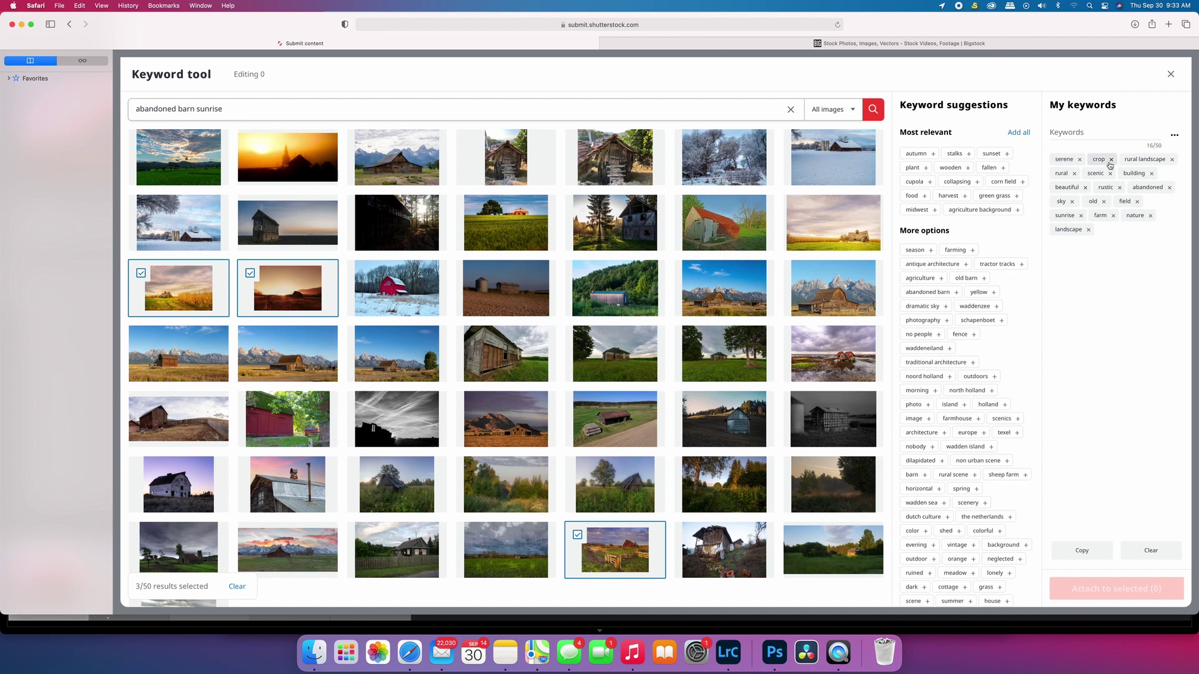
Step: Copy the My keywords list, switch to Lightroom Classic, paste it into the JAW_3419.NEF barn photo's keyword tags and append "alberta"
left_click(1077, 555)
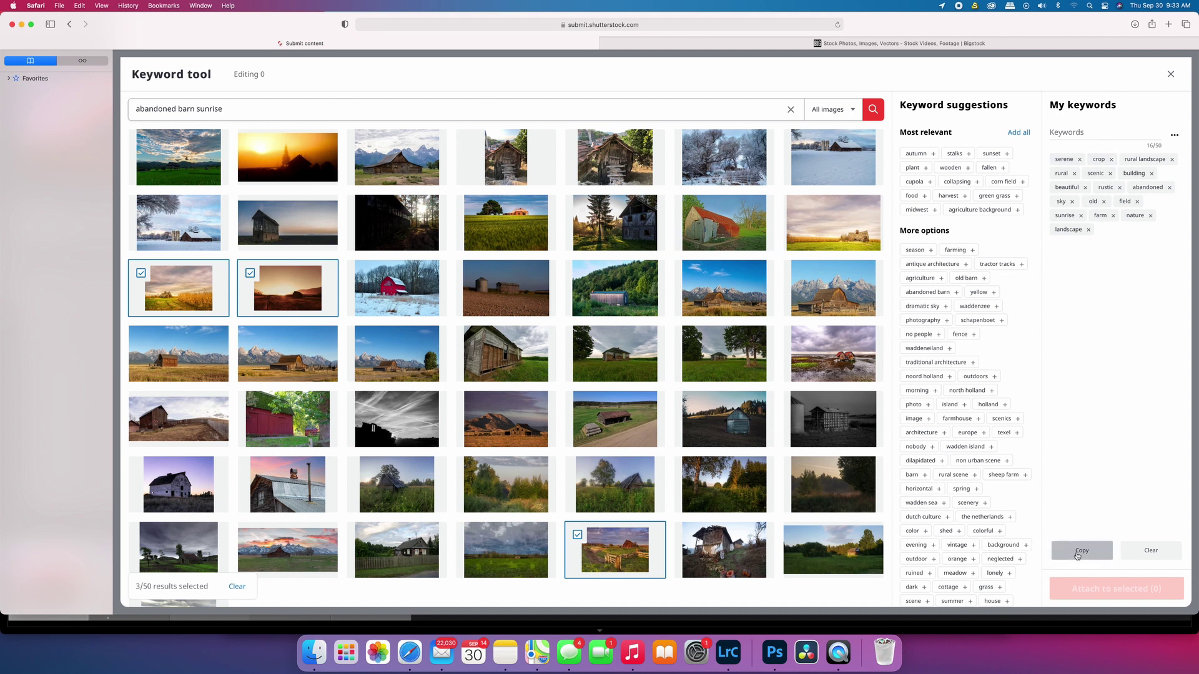
left_click(728, 653)
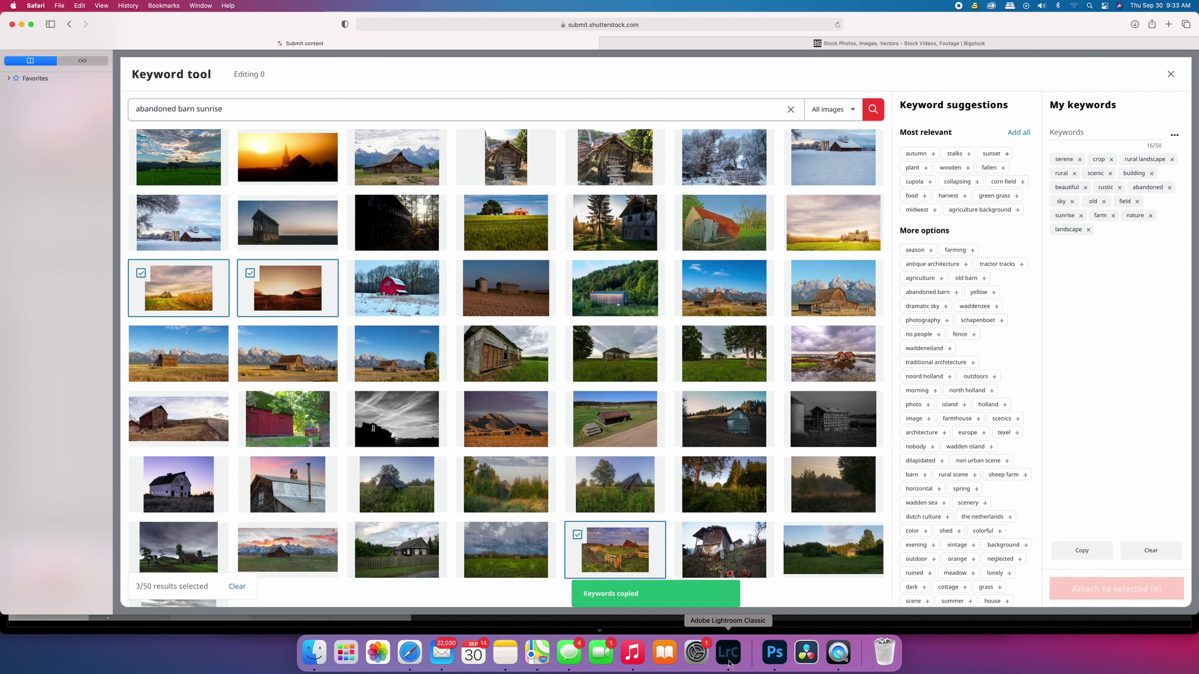
left_click(1081, 214)
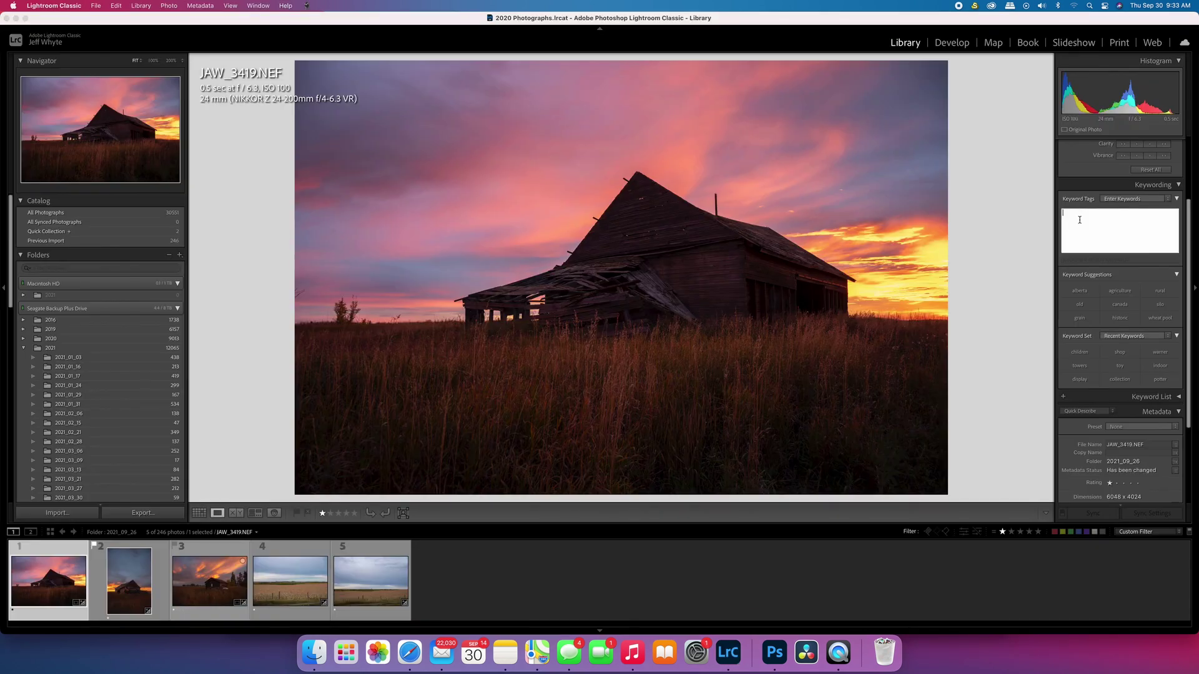
right_click(1078, 217)
left_click(1094, 246)
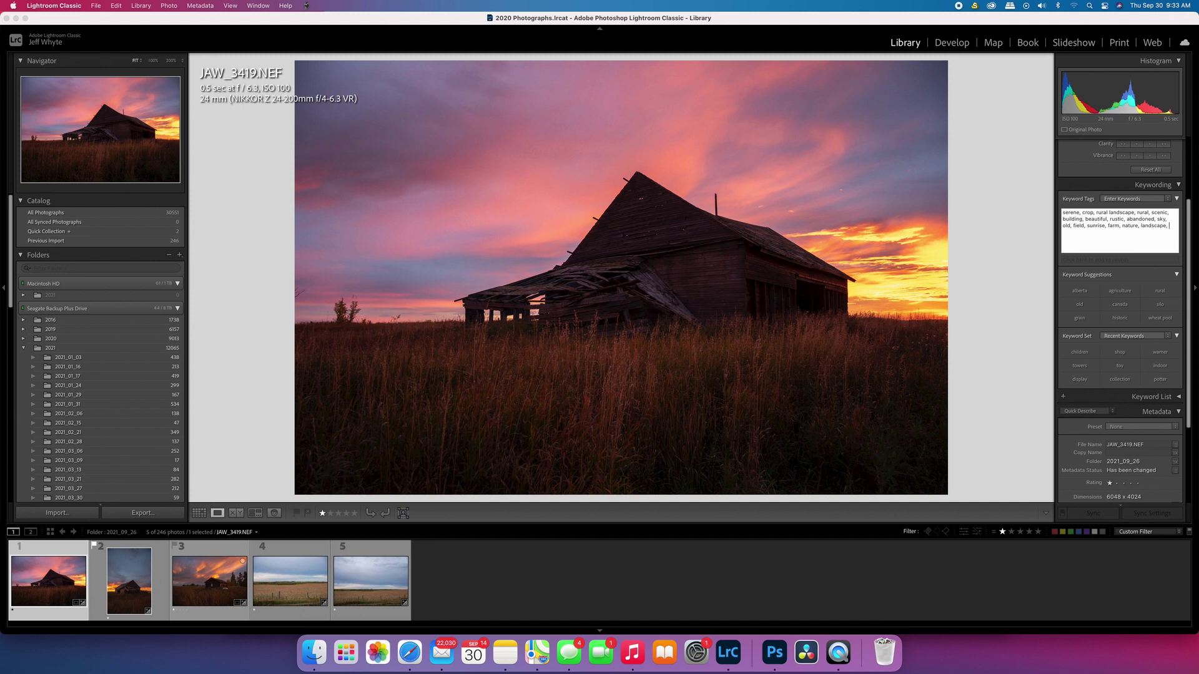
type("alberta,")
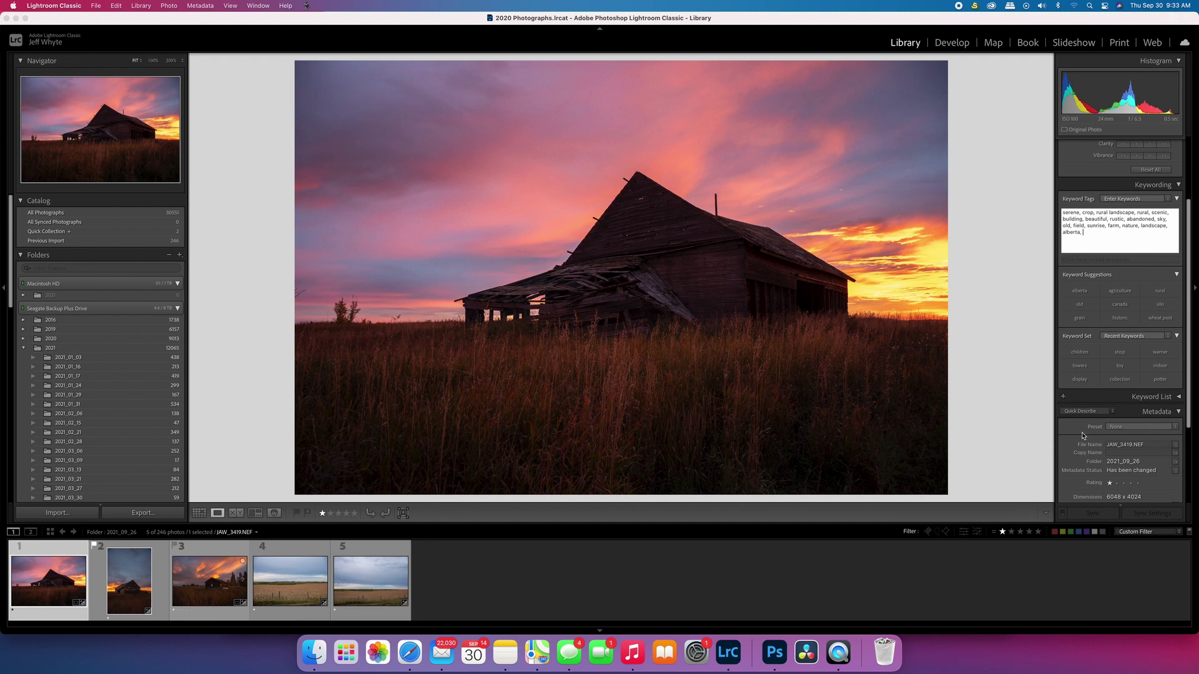
left_click(371, 581)
left_click(54, 603)
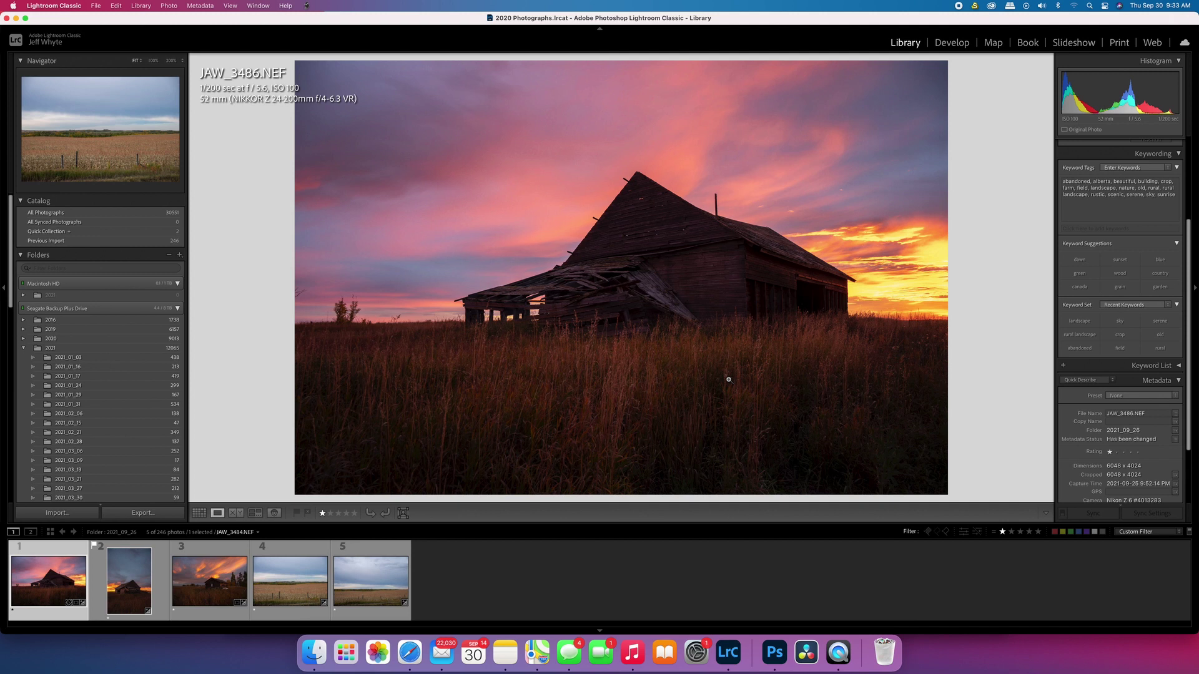
Step: Select the three barn photos, start synchronizing their metadata and set the copyright status to Copyrighted
scroll(1108, 385, "down", 2)
scroll(1114, 400, "down", 3)
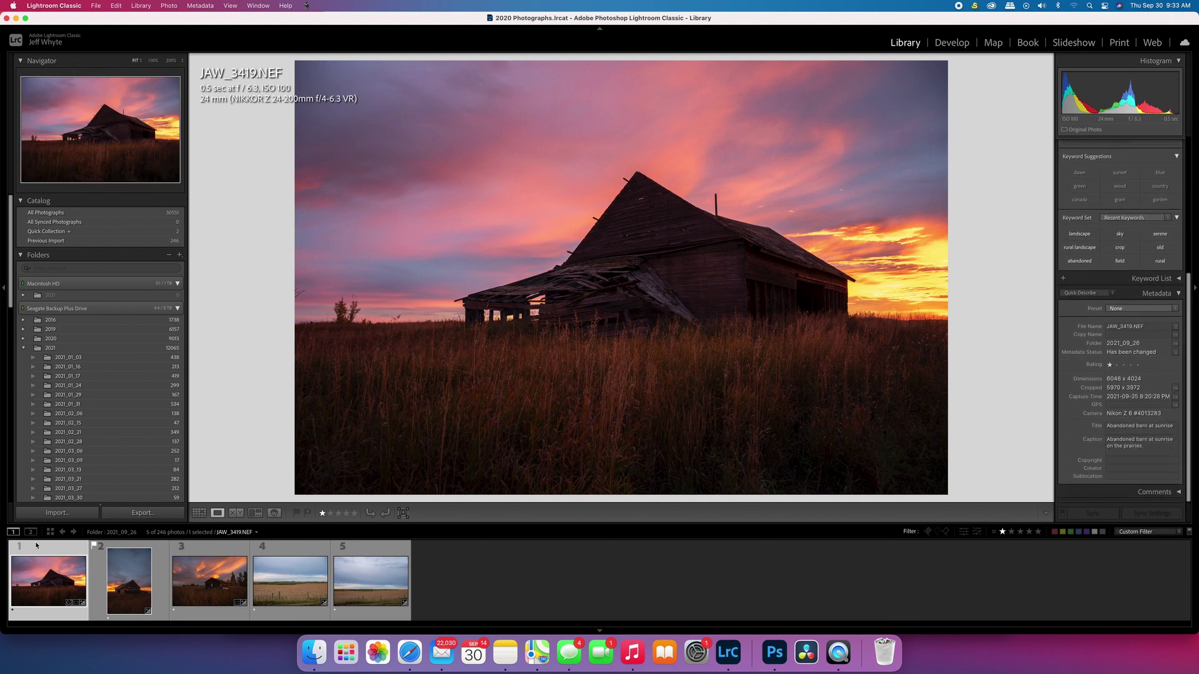
left_click(225, 581, "shift")
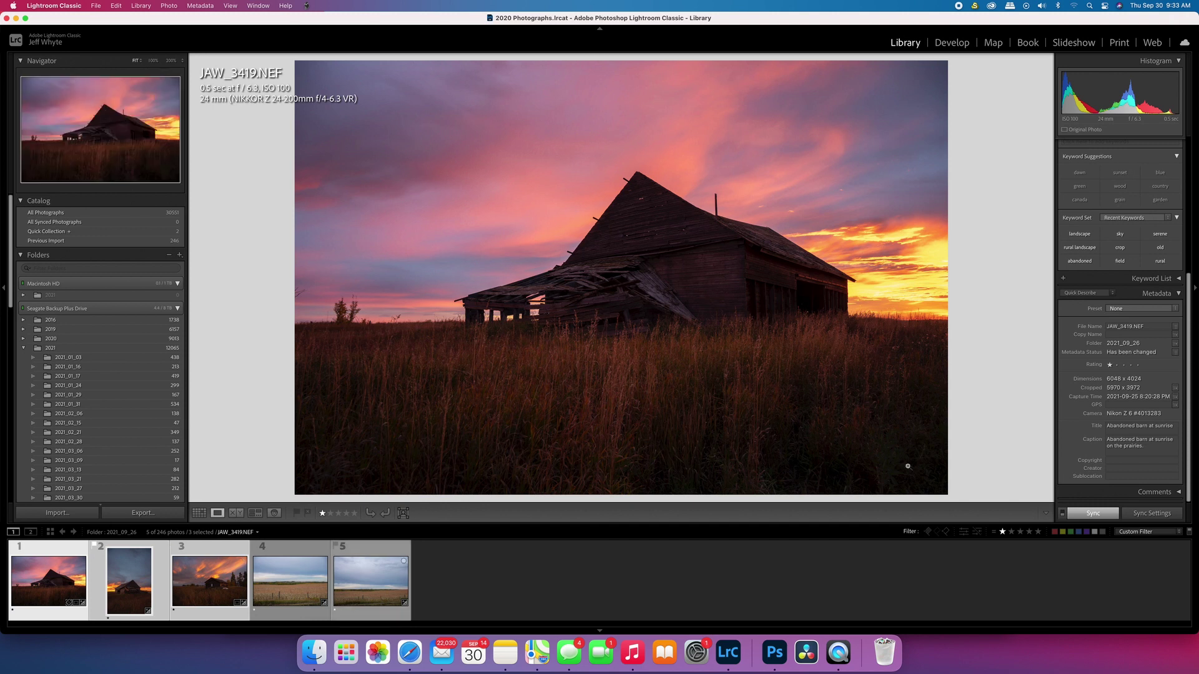
left_click(1094, 513)
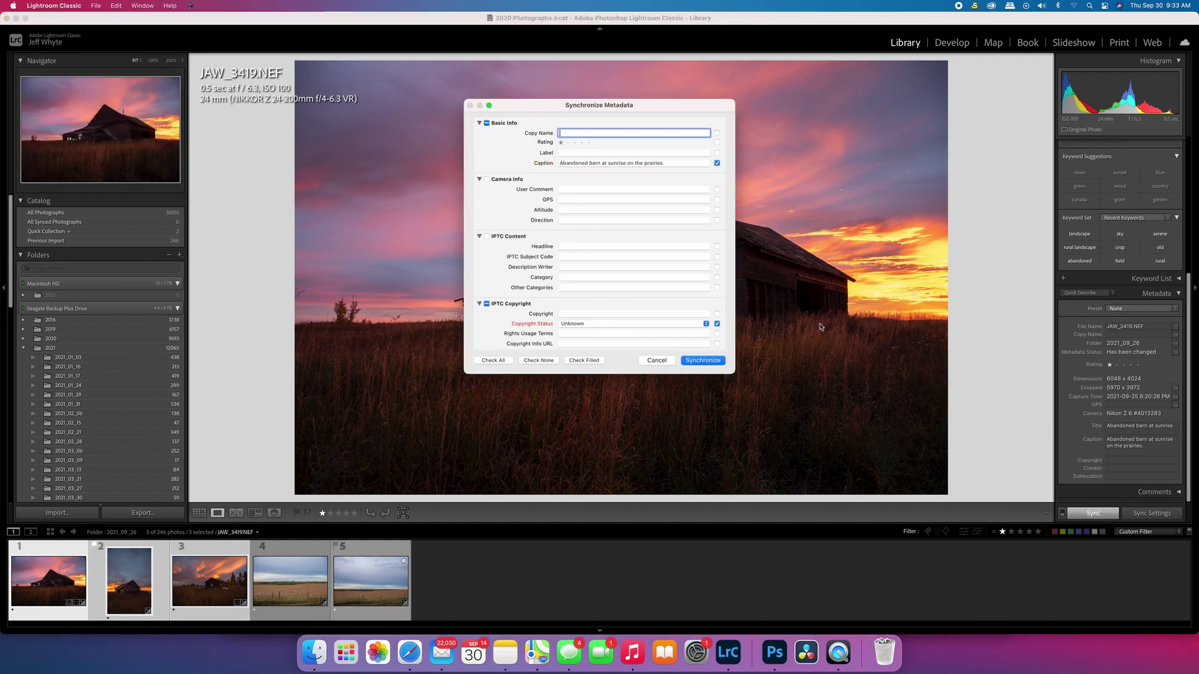
left_click(573, 325)
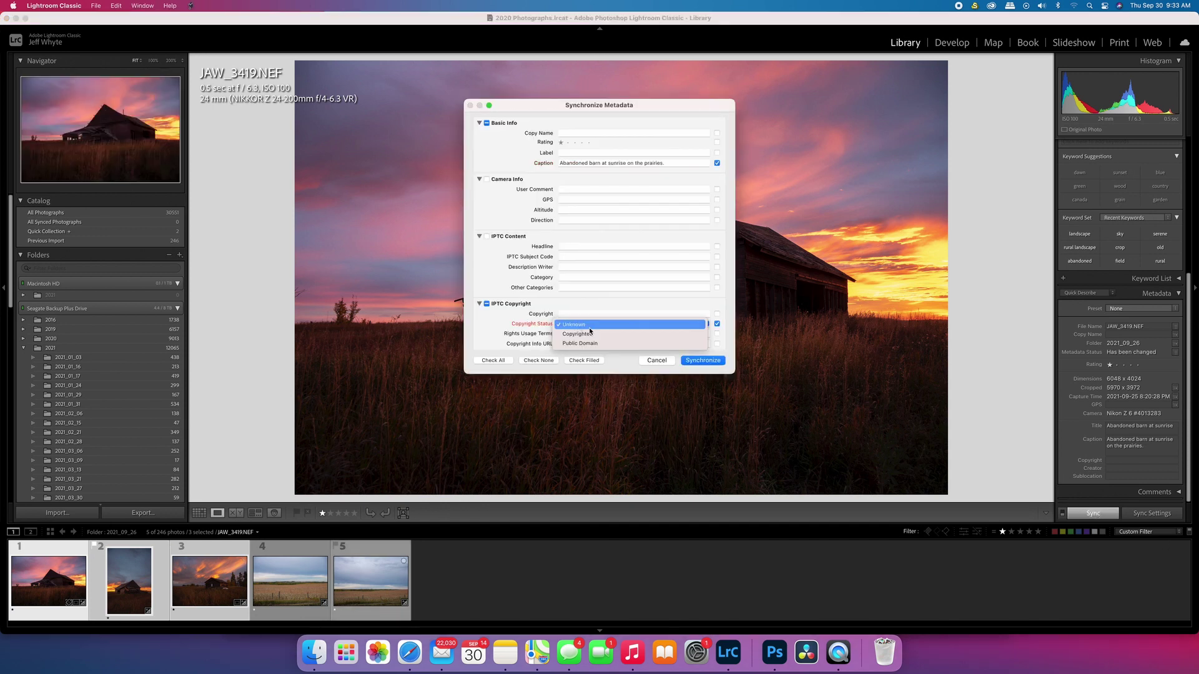
left_click(589, 332)
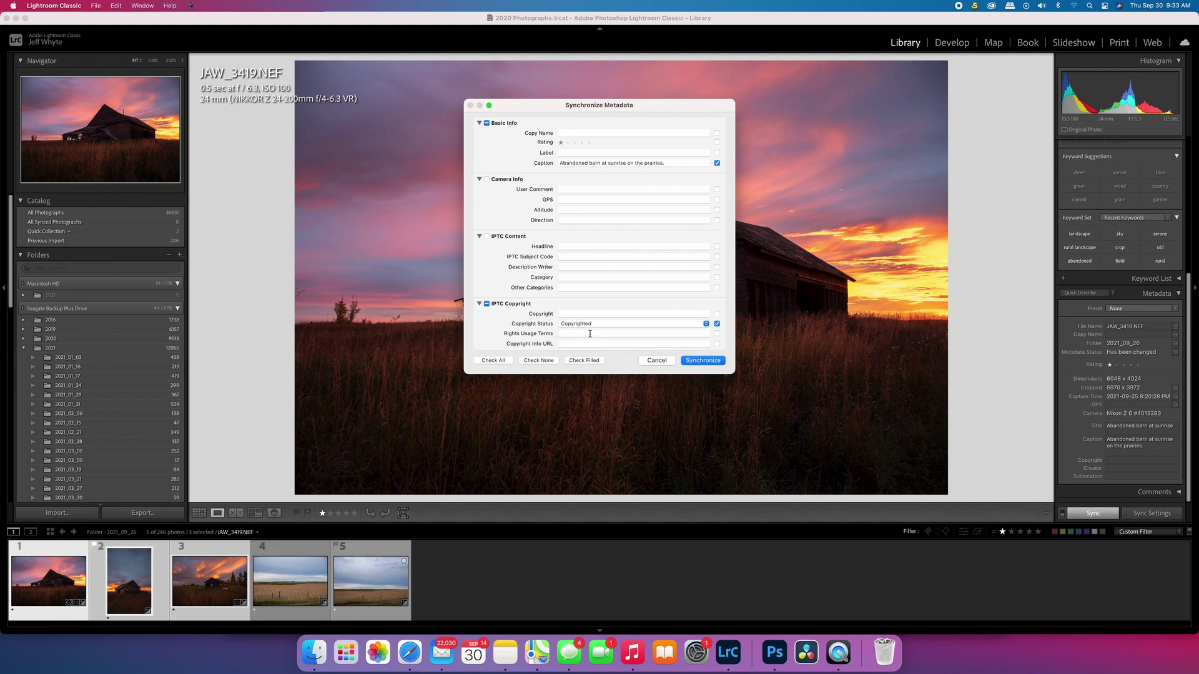
Step: Enter the photographer's name as the IPTC creator and synchronize the metadata across the selected barn photos
scroll(621, 233, "down", 6)
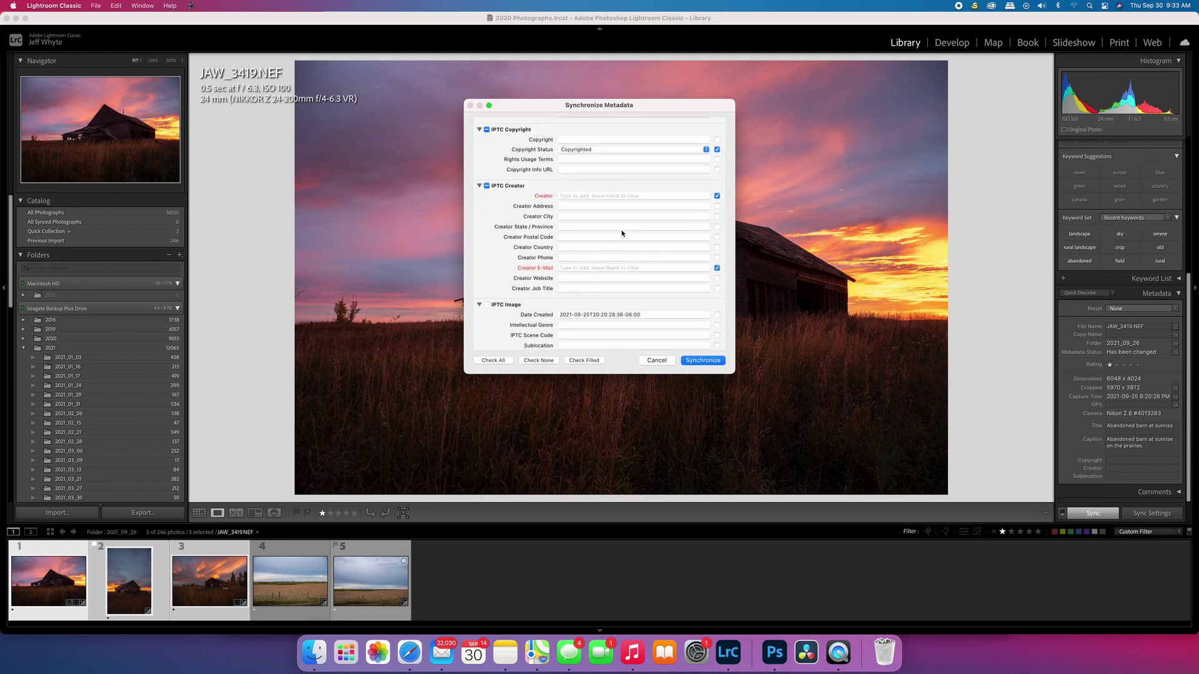
left_click(592, 195)
type("H")
type("eff Whyte")
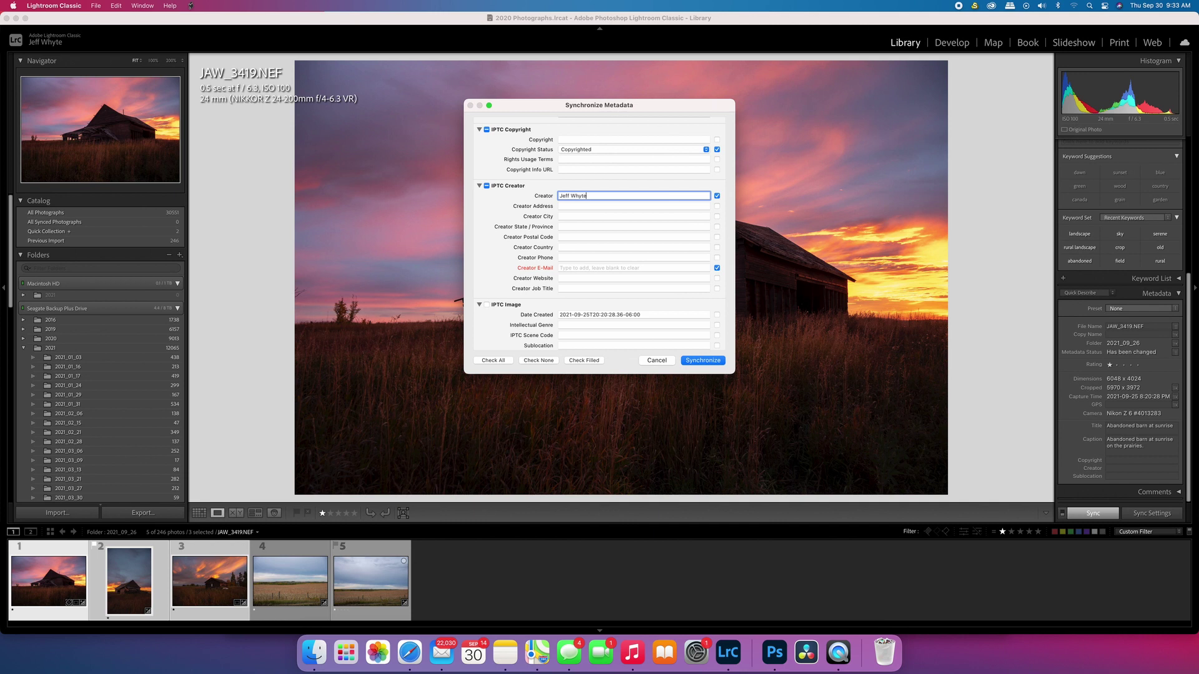
left_click(700, 361)
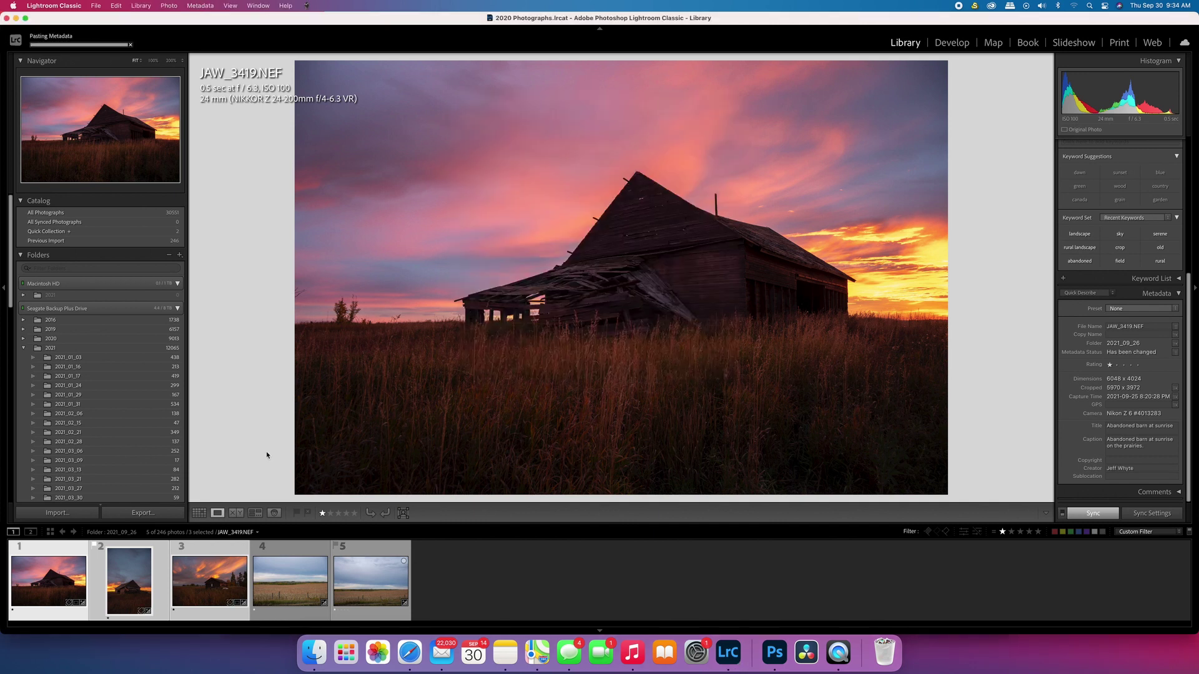
Step: Open the export settings for the three selected barn photos and set the included metadata to All Metadata
left_click(143, 573)
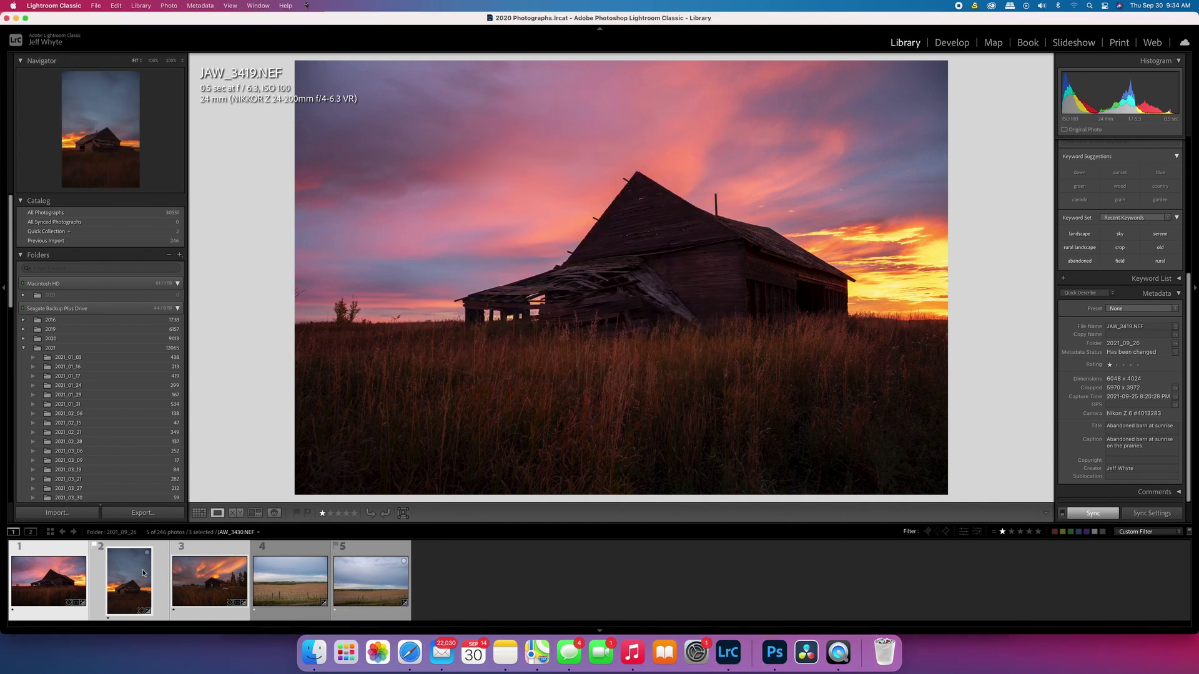
right_click(58, 591)
mouse_move(113, 577)
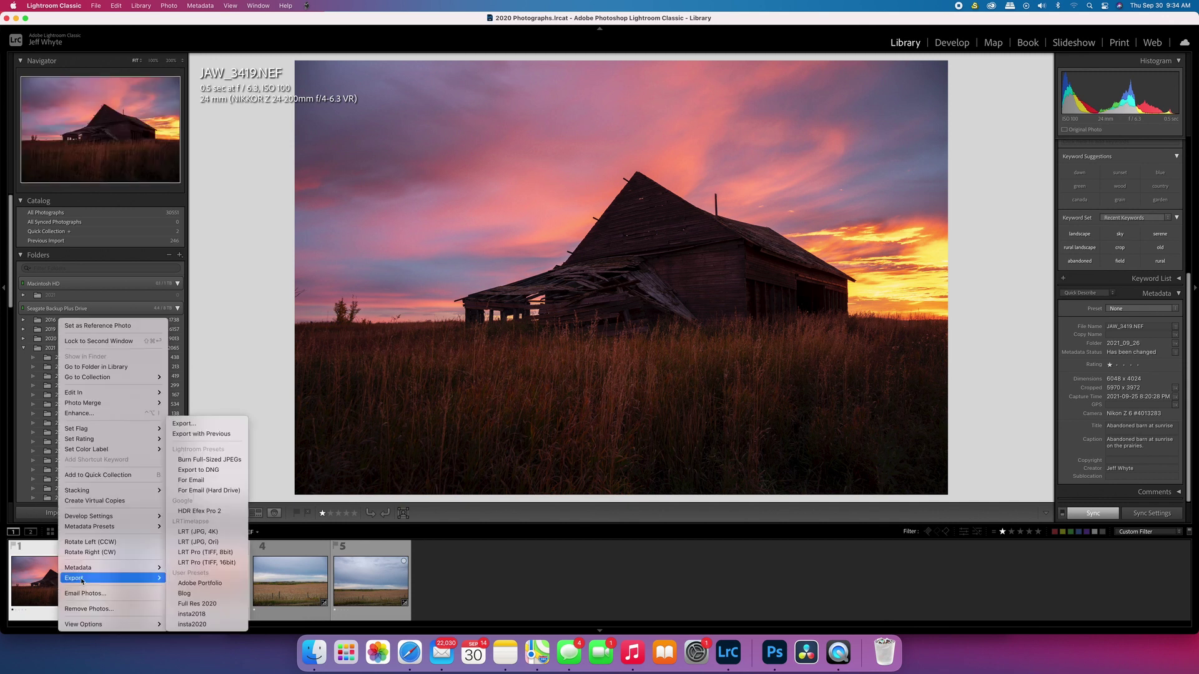
left_click(204, 425)
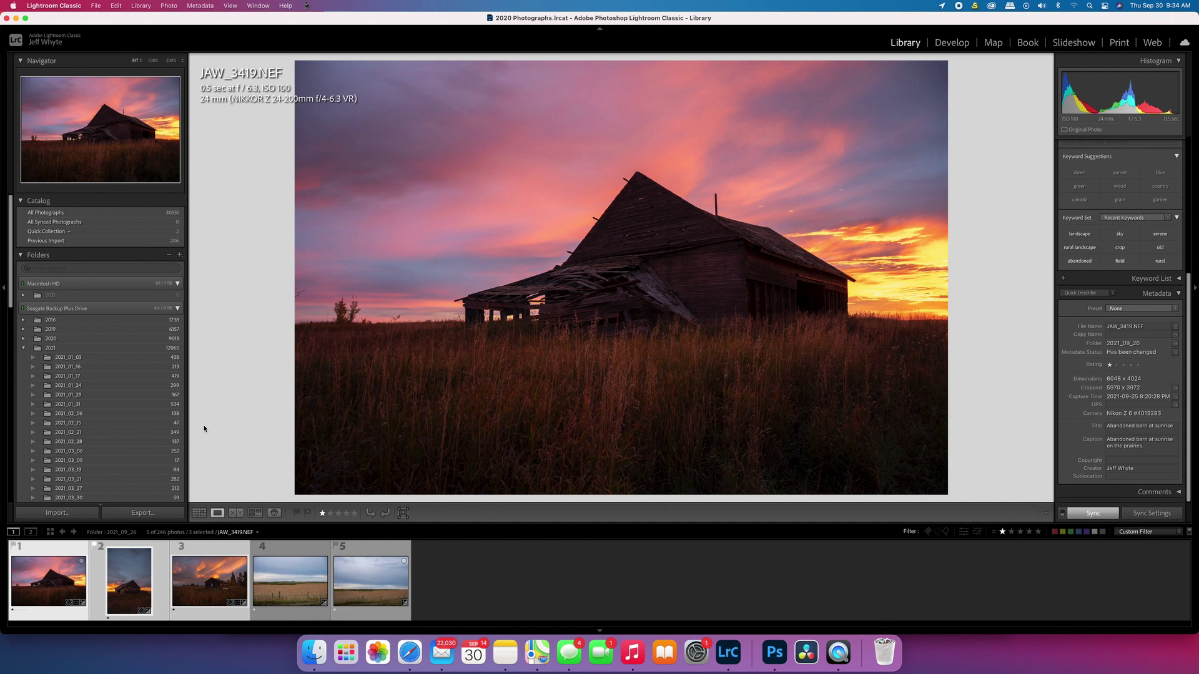
scroll(610, 246, "down", 3)
scroll(618, 237, "up", 3)
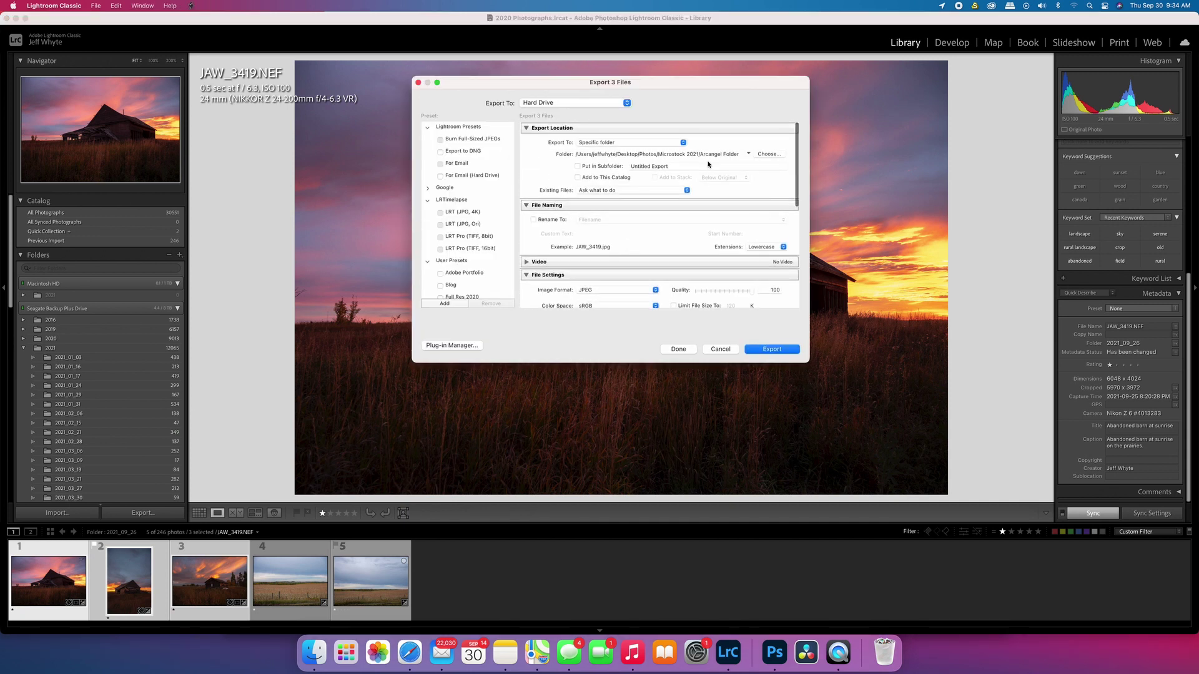
scroll(699, 187, "down", 6)
scroll(679, 218, "down", 3)
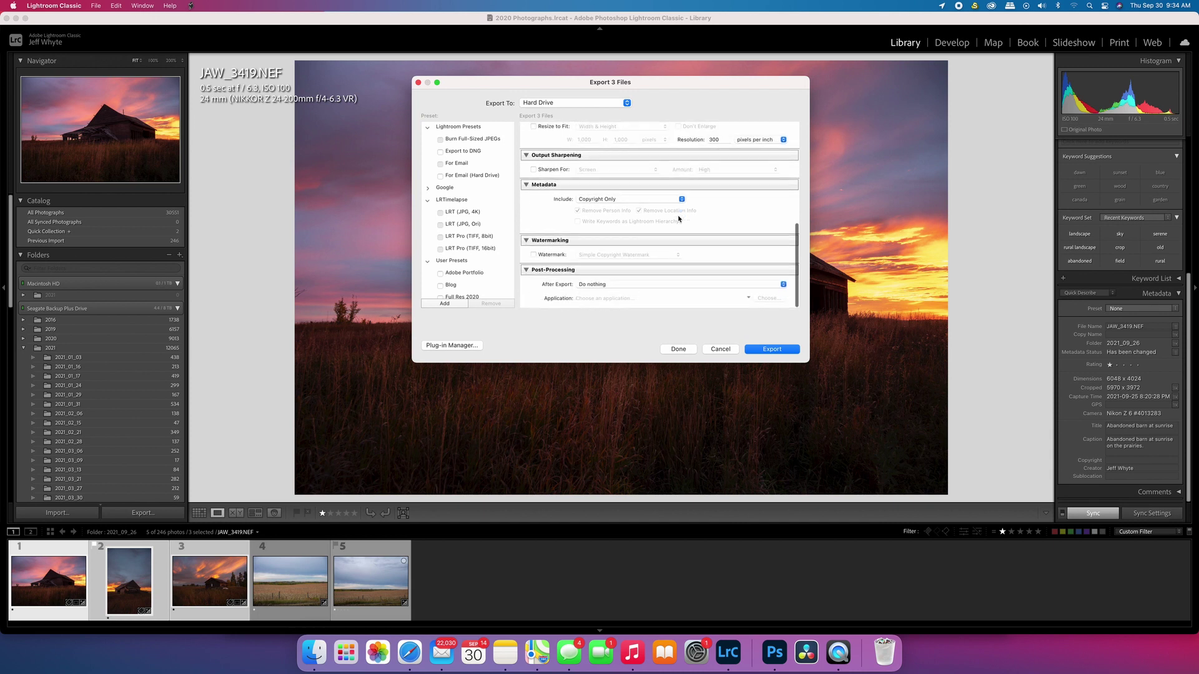
left_click(682, 200)
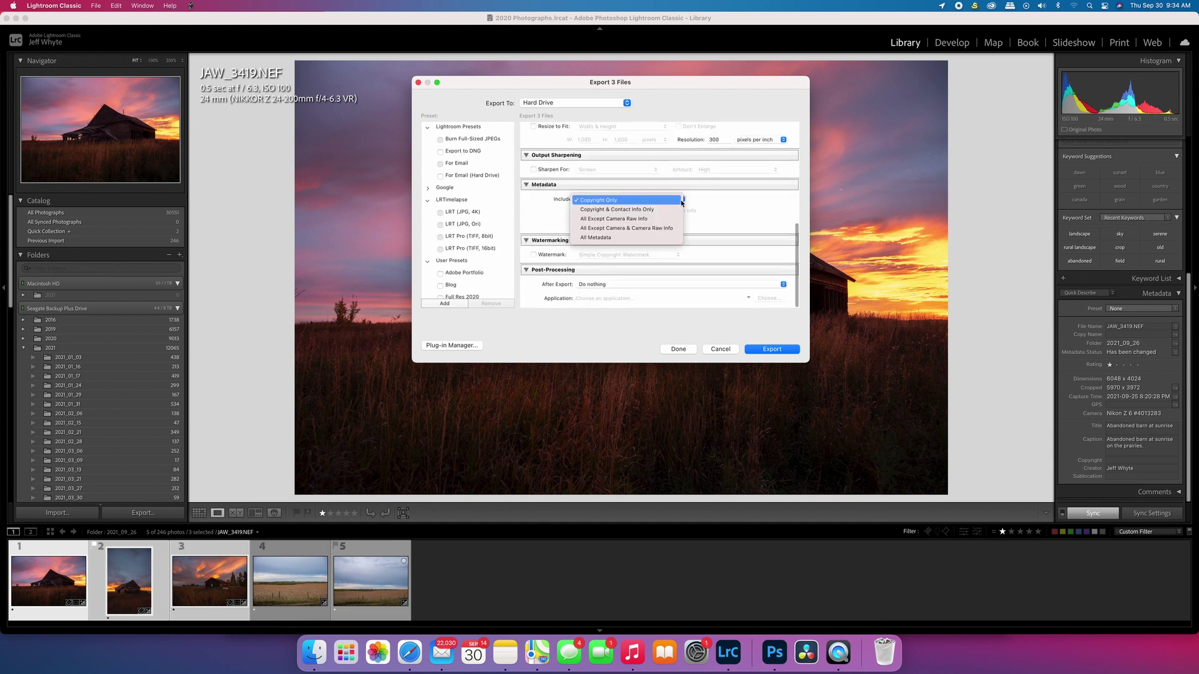
left_click(598, 238)
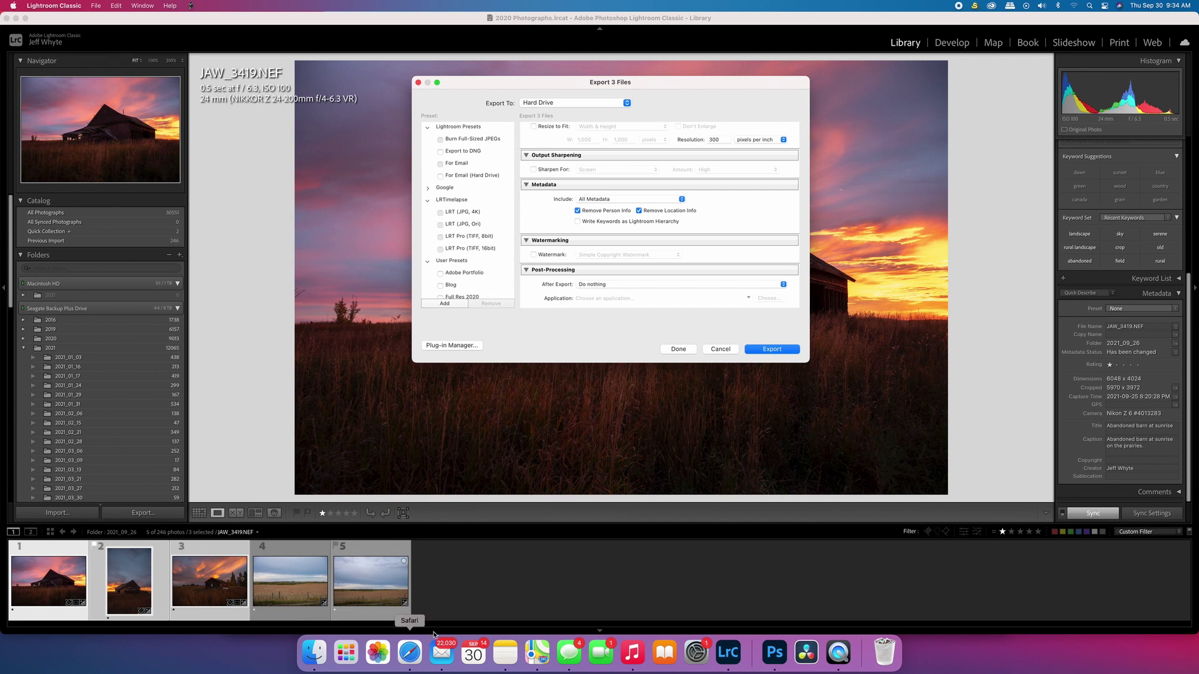
Step: Switch to Bigstock in Safari, list the uploads awaiting editing and submission, and open the third Rowley grain elevator image for editing
left_click(409, 653)
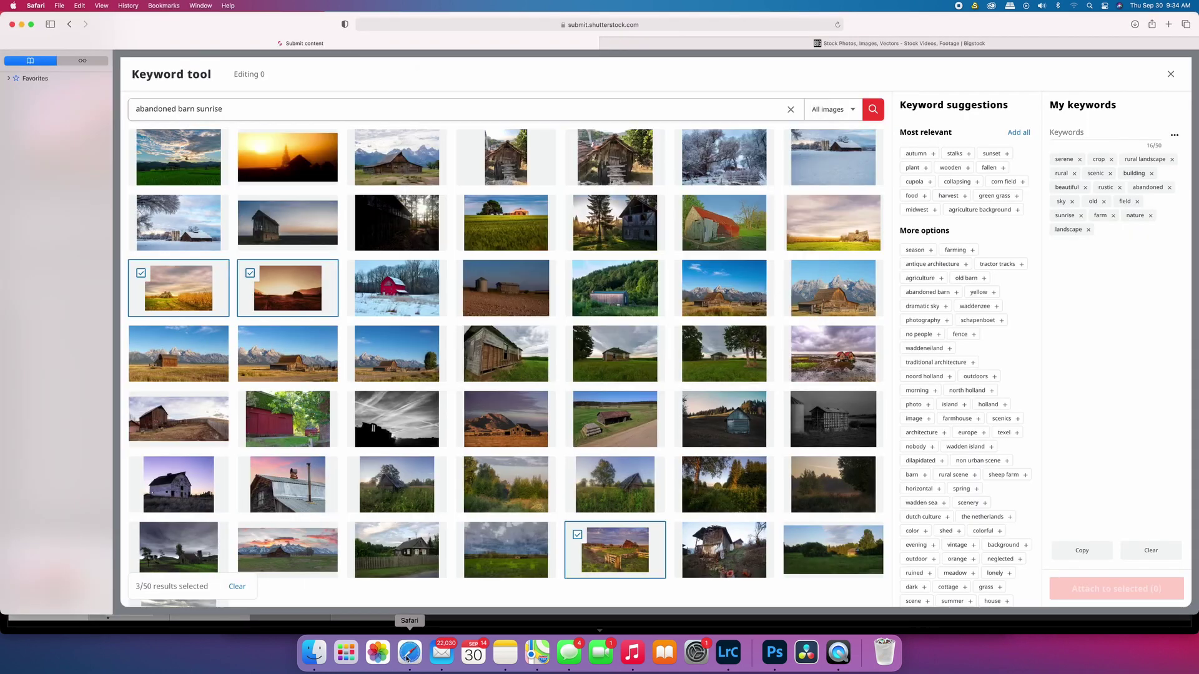
left_click(674, 41)
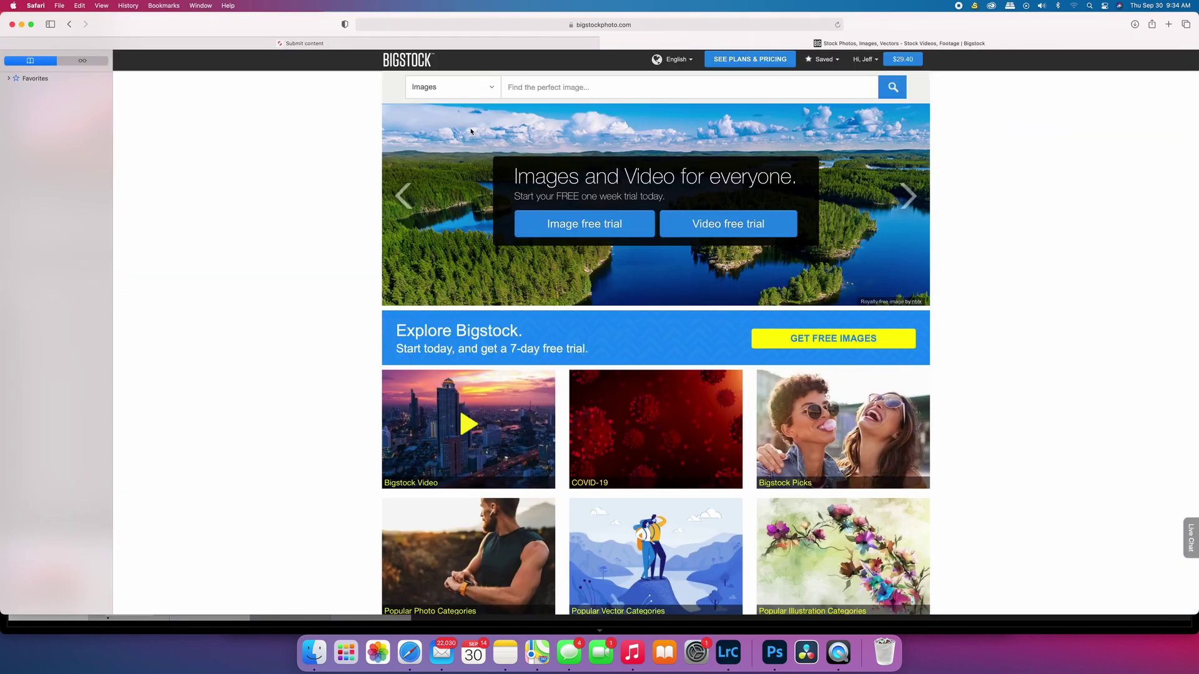
left_click(881, 66)
left_click(842, 92)
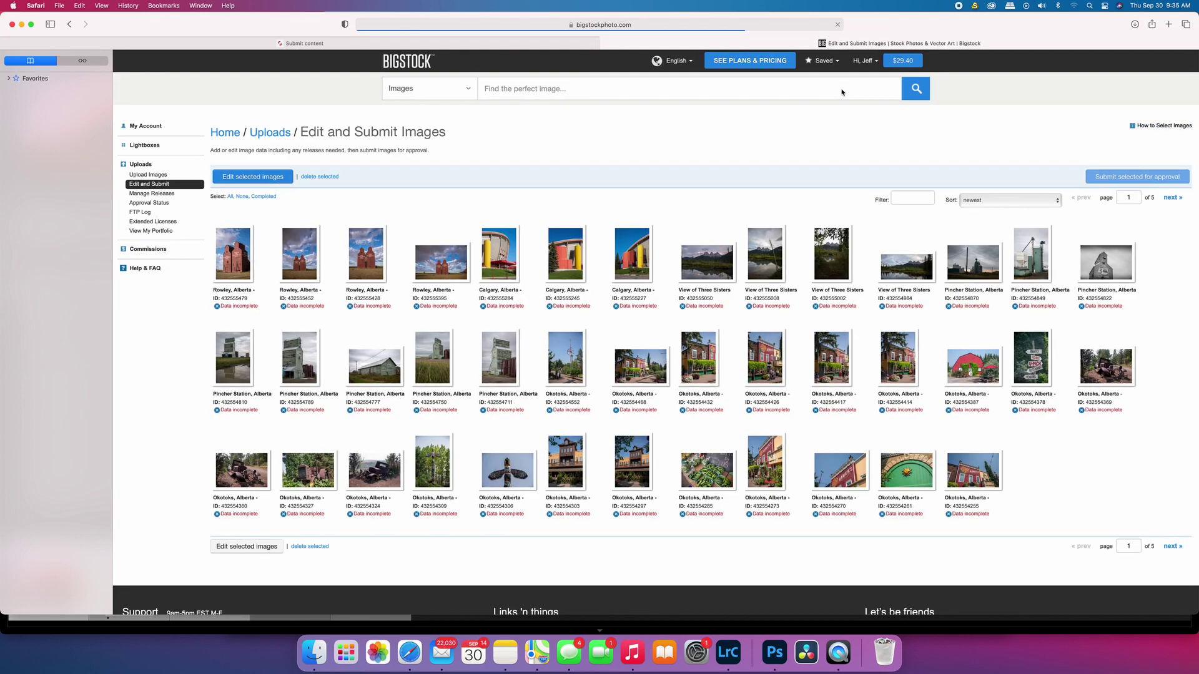
left_click(377, 258)
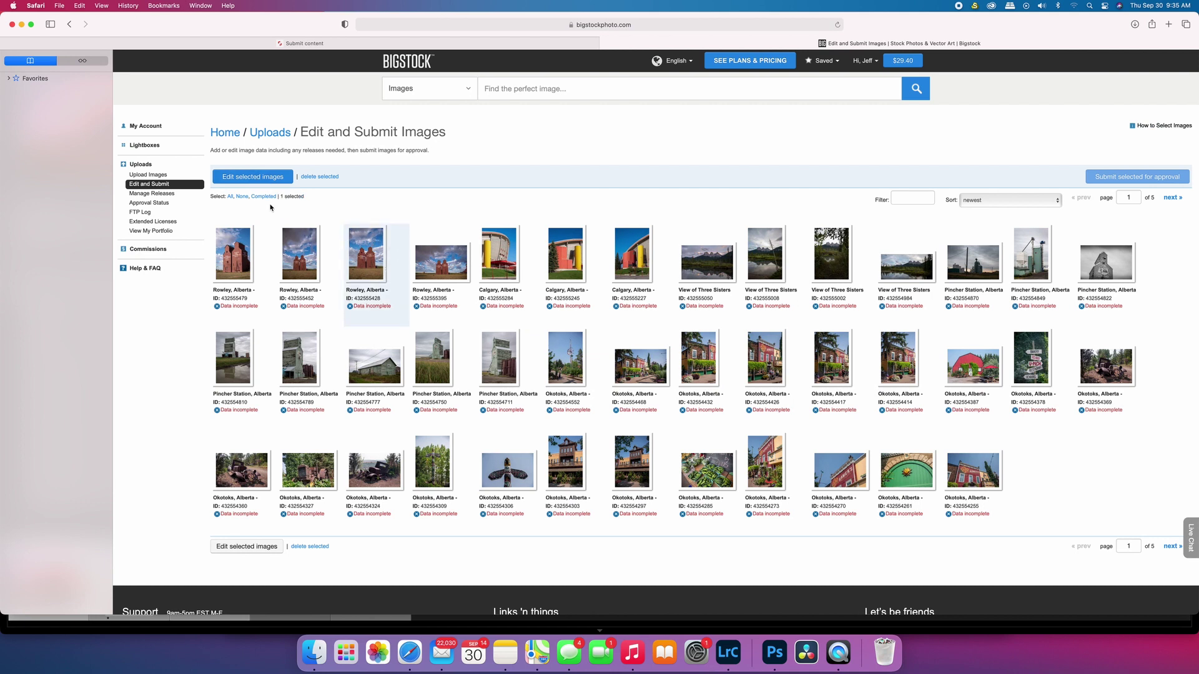
left_click(268, 178)
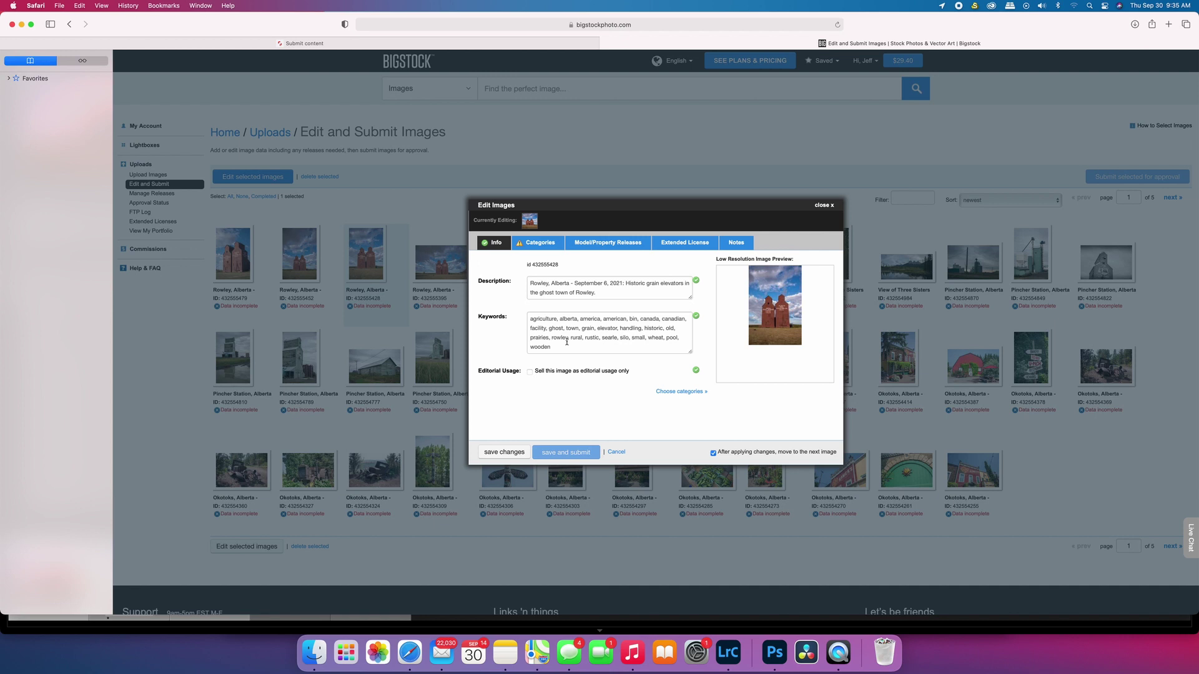
Step: Mark the Rowley image for editorial usage only, choose the Editorial category and close its editor without saving
left_click(530, 373)
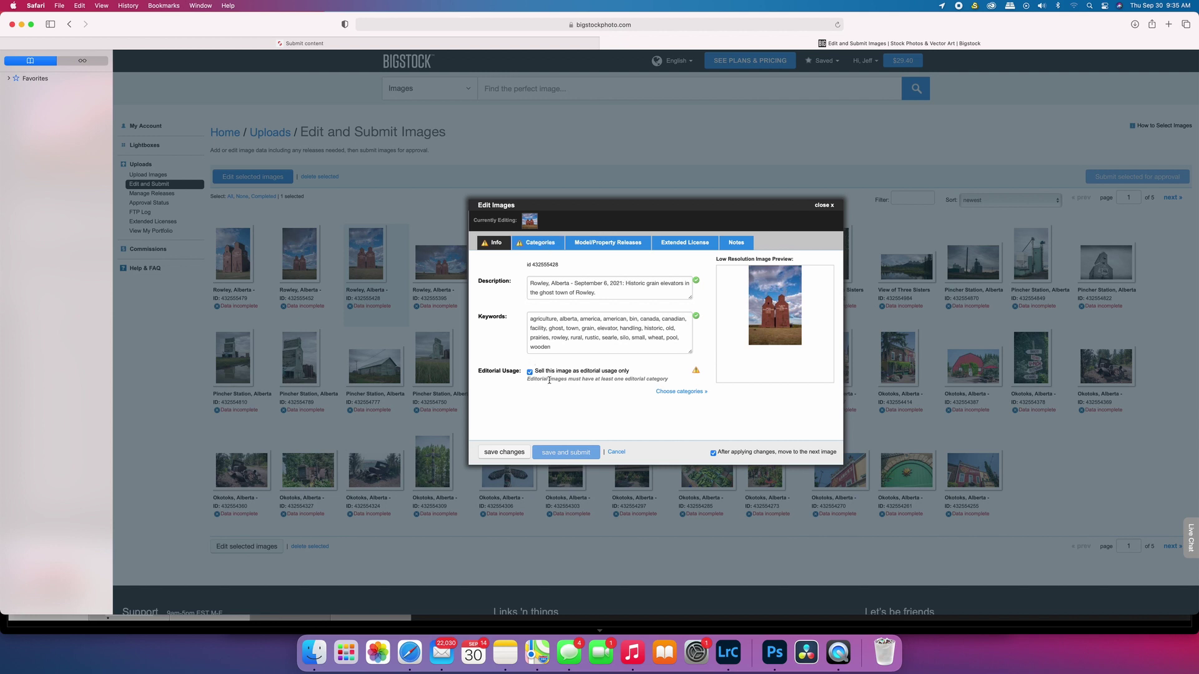
left_click(538, 243)
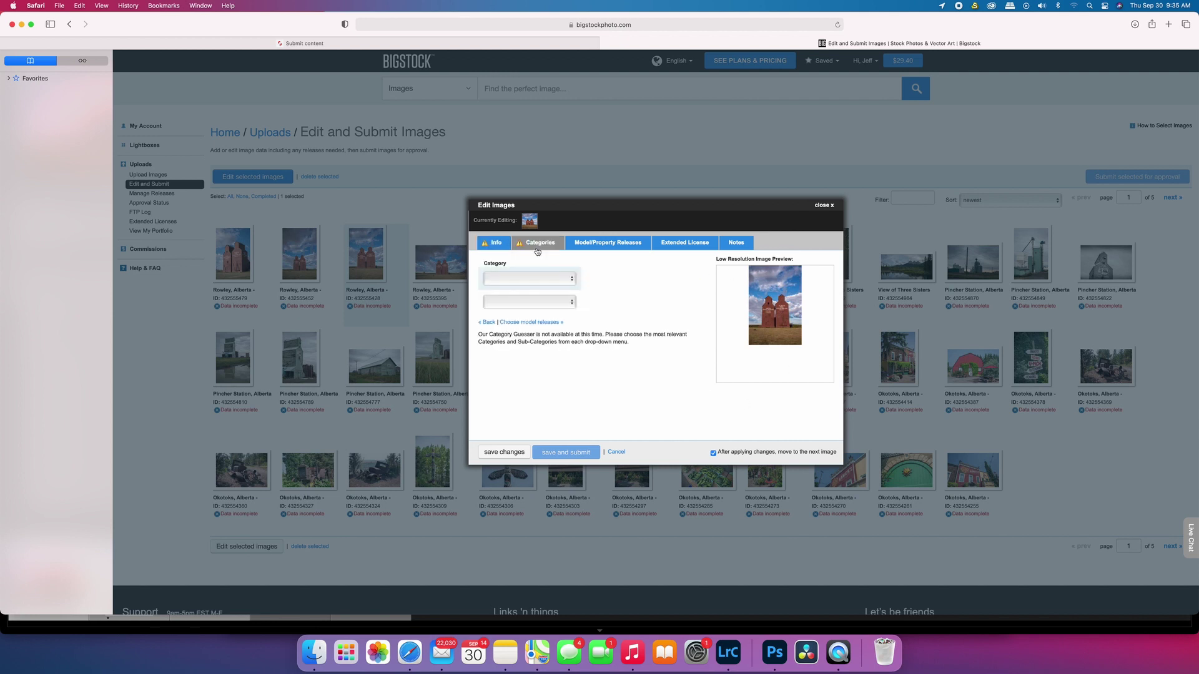
left_click(504, 278)
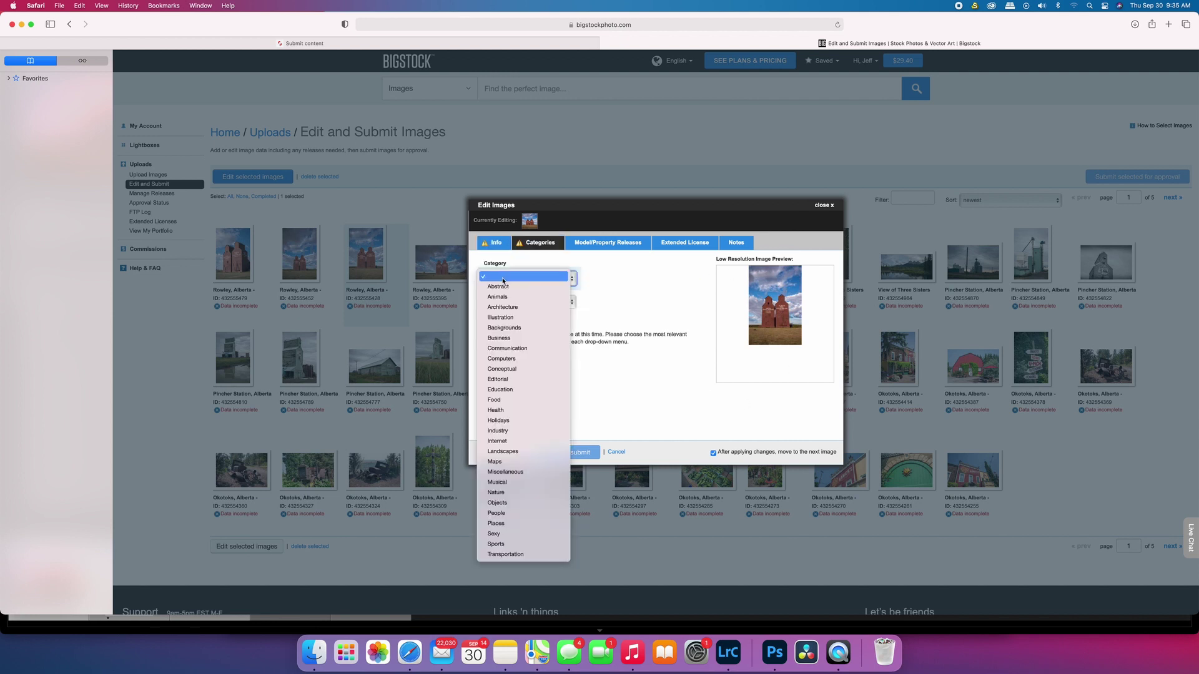
left_click(500, 379)
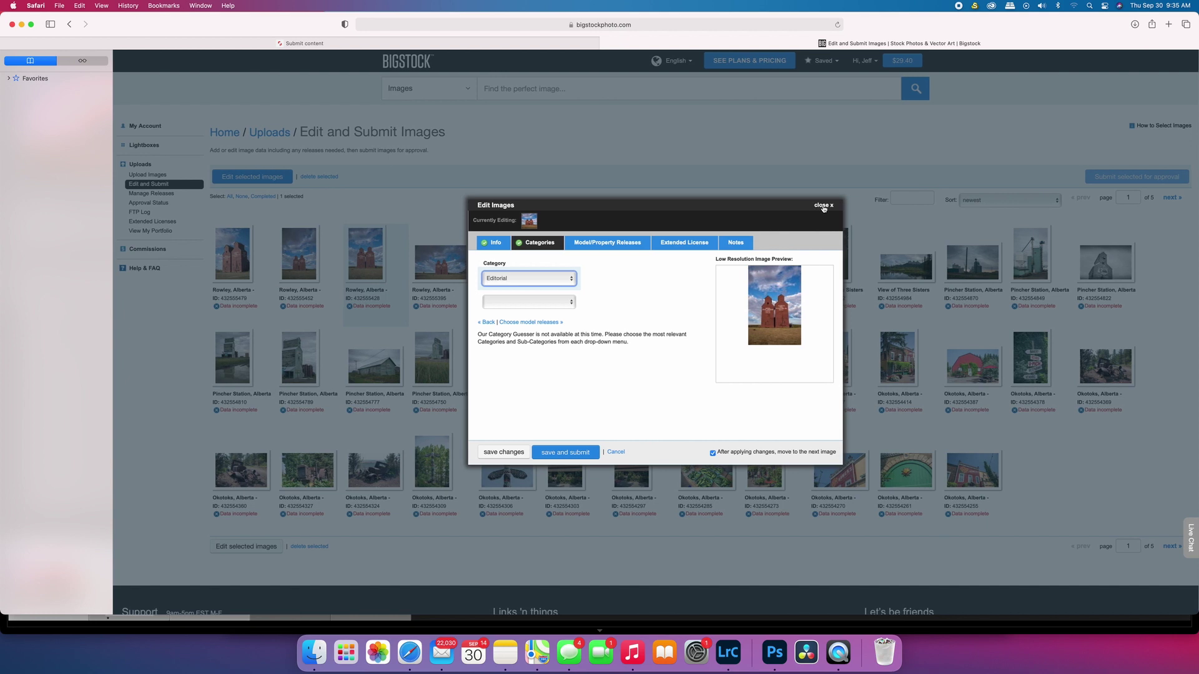
scroll(823, 208, "down", 1)
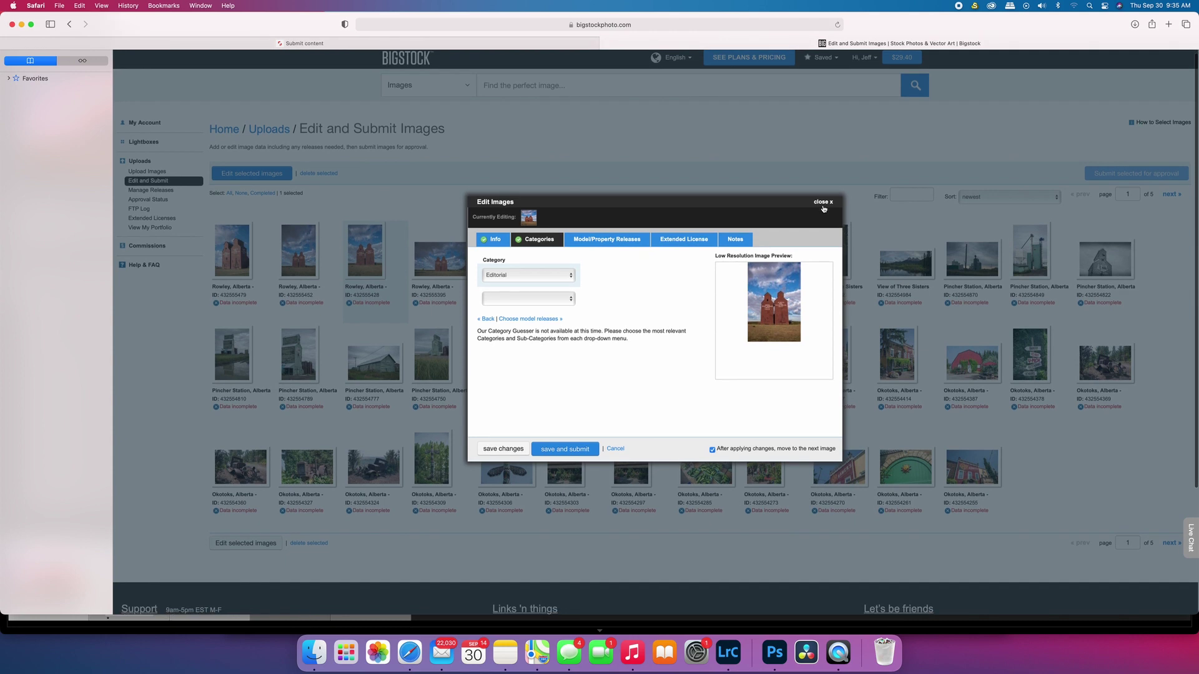
left_click(824, 202)
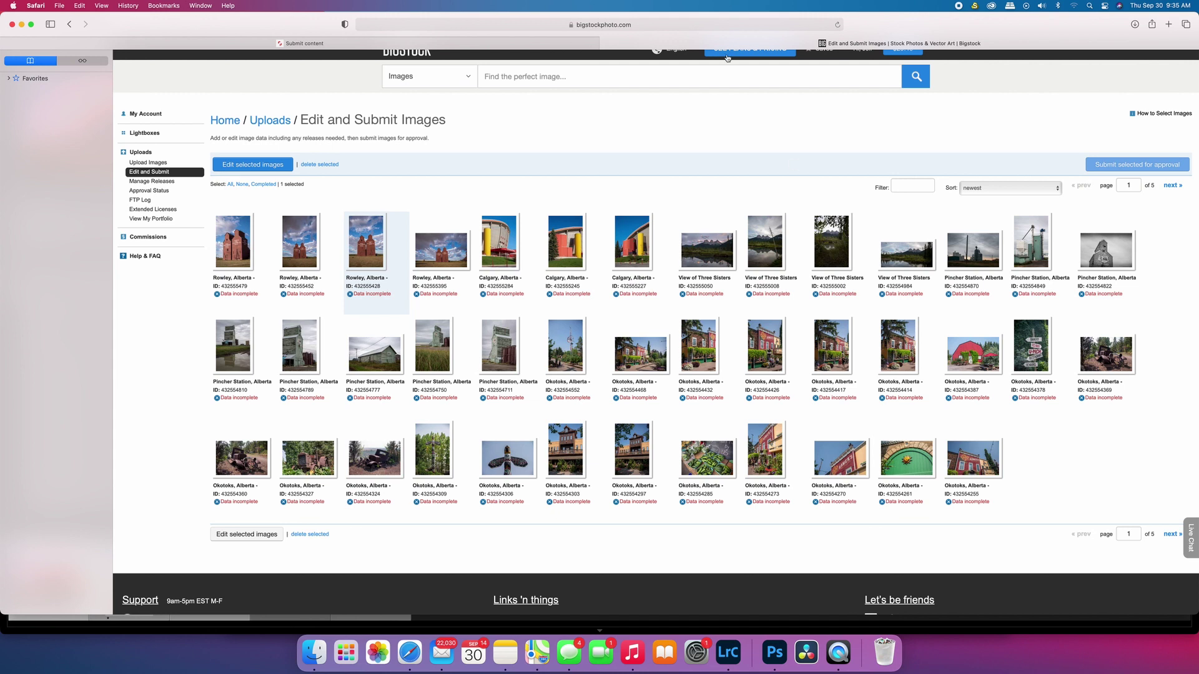
Step: Switch back to Lightroom Classic and cancel the pending export of the three barn photos
left_click(736, 657)
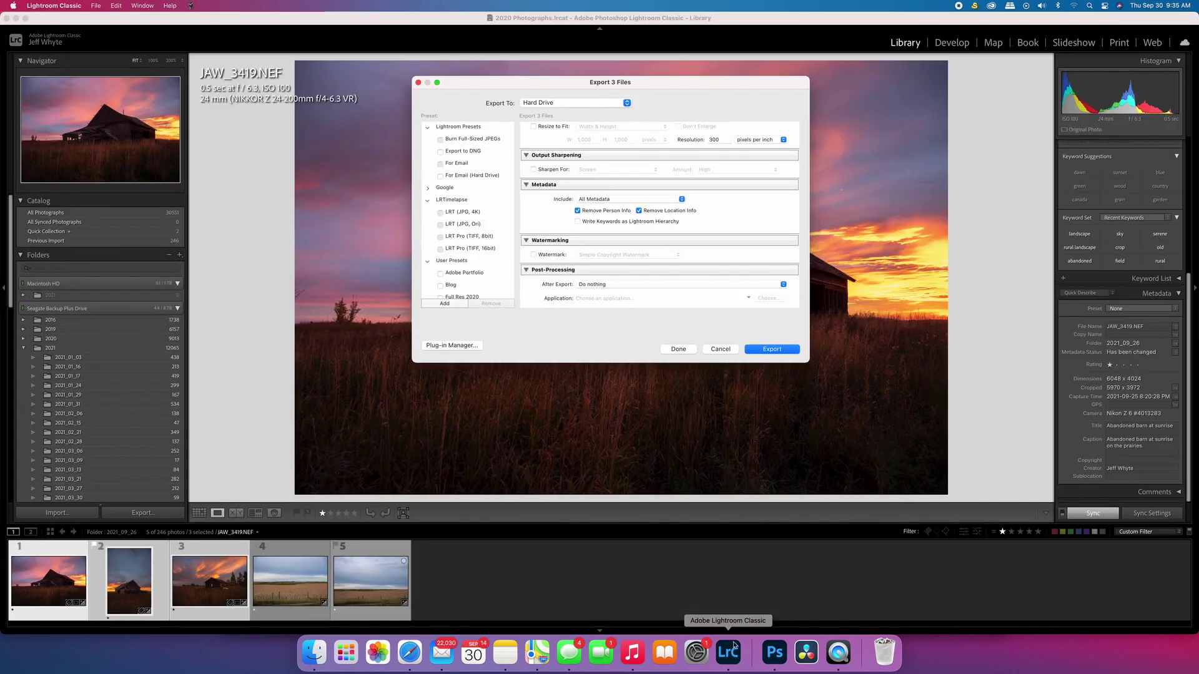
left_click(719, 350)
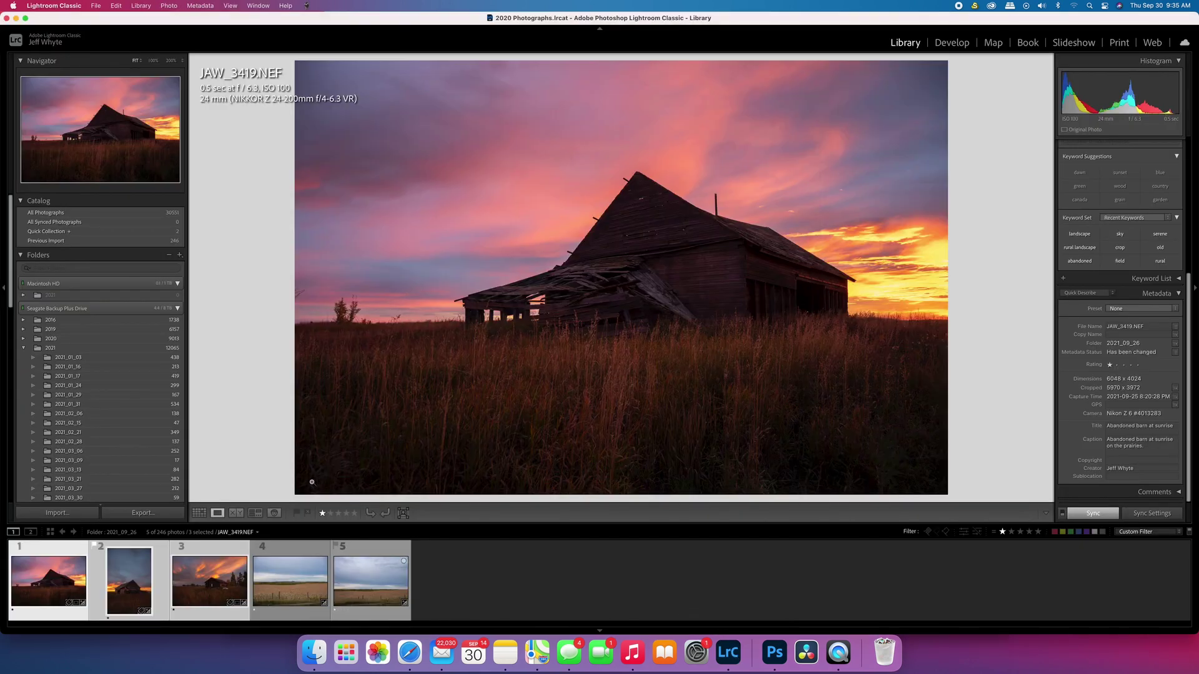
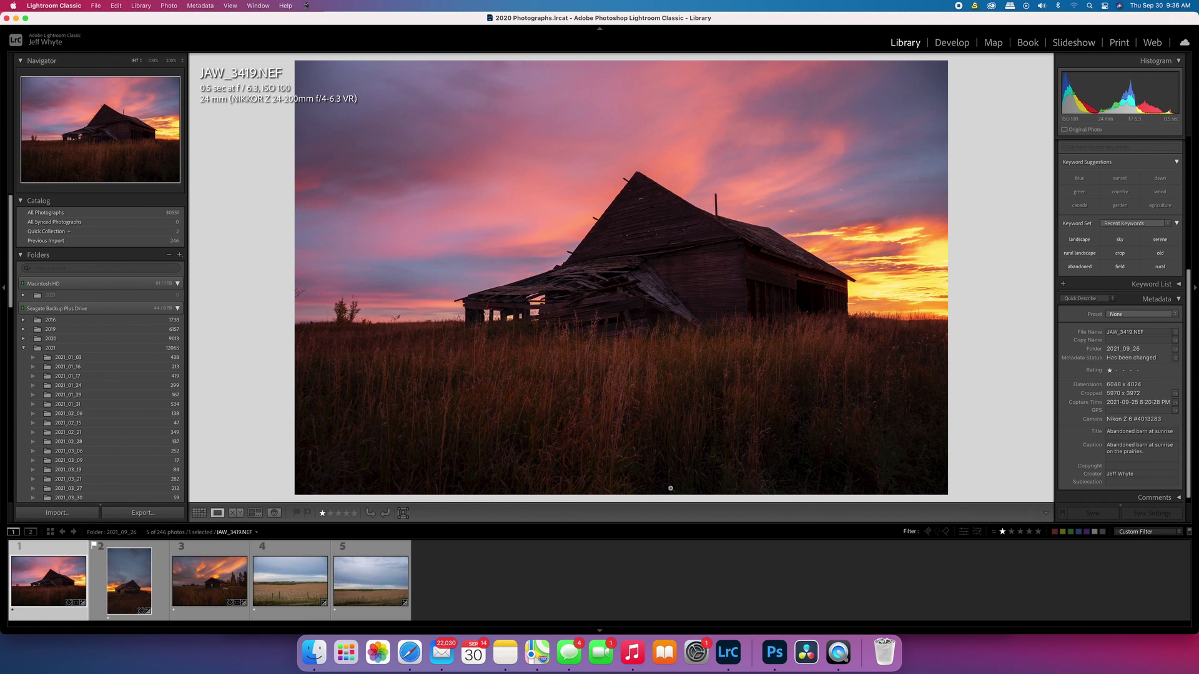
Step: Turn off the one-star rating filter and display the black-and-white church photo JAW_3524
left_click(1002, 532)
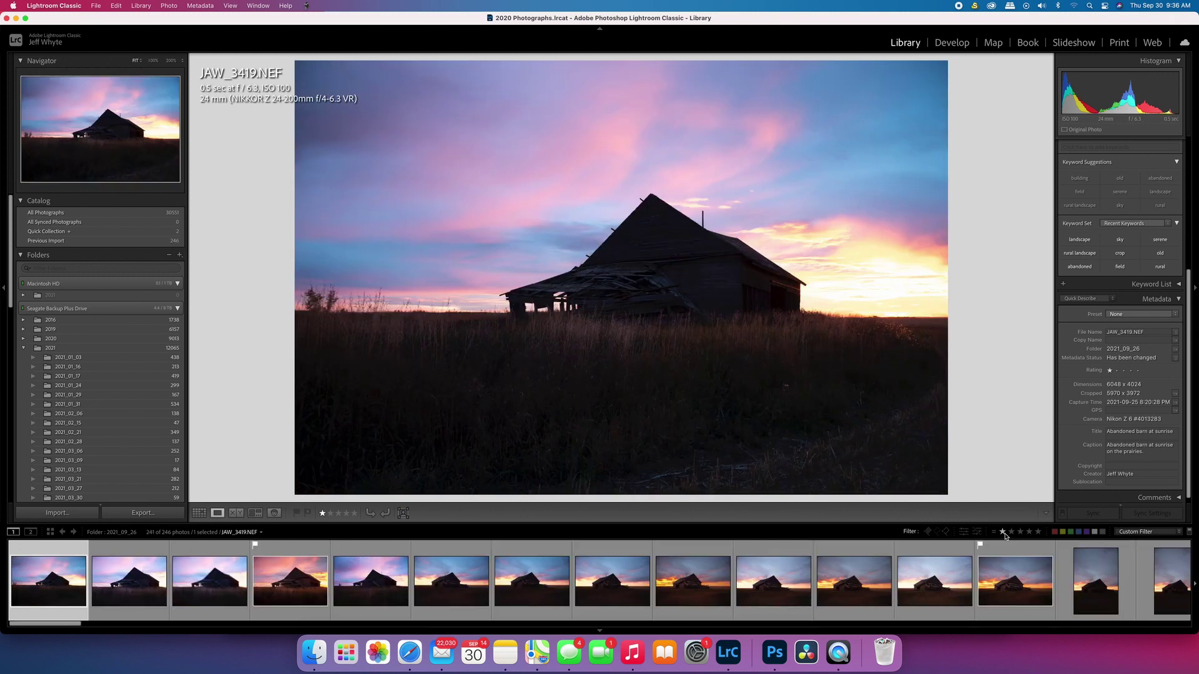
left_click_drag(78, 625, 568, 650)
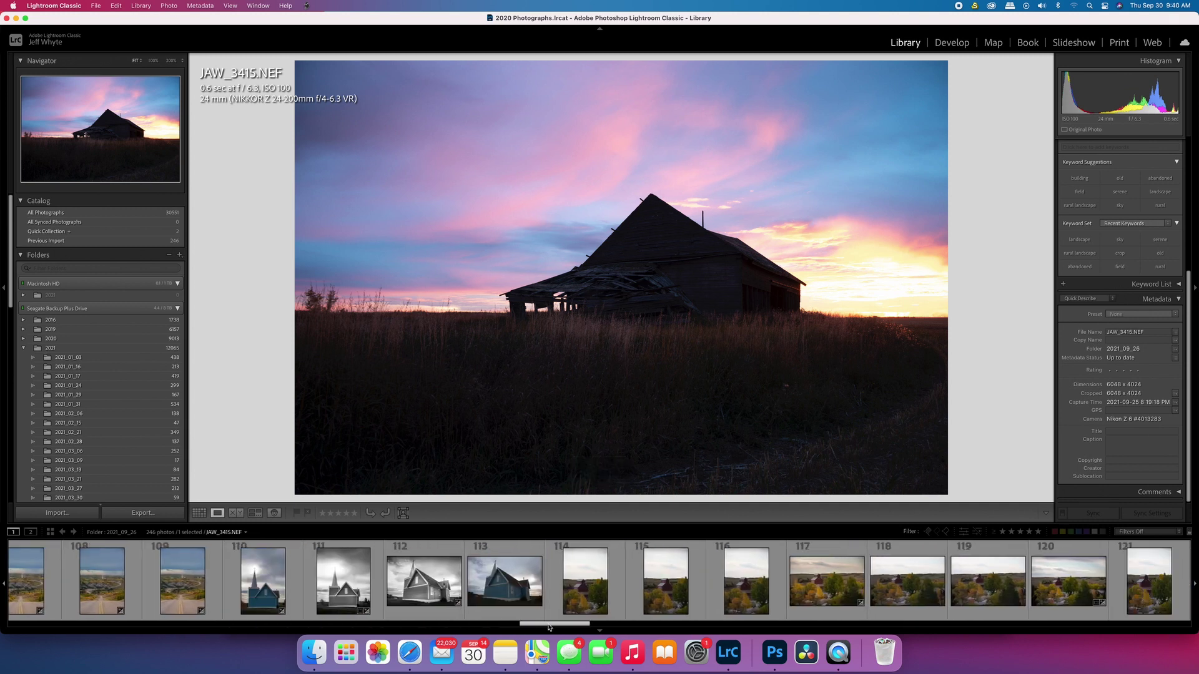
left_click(339, 581)
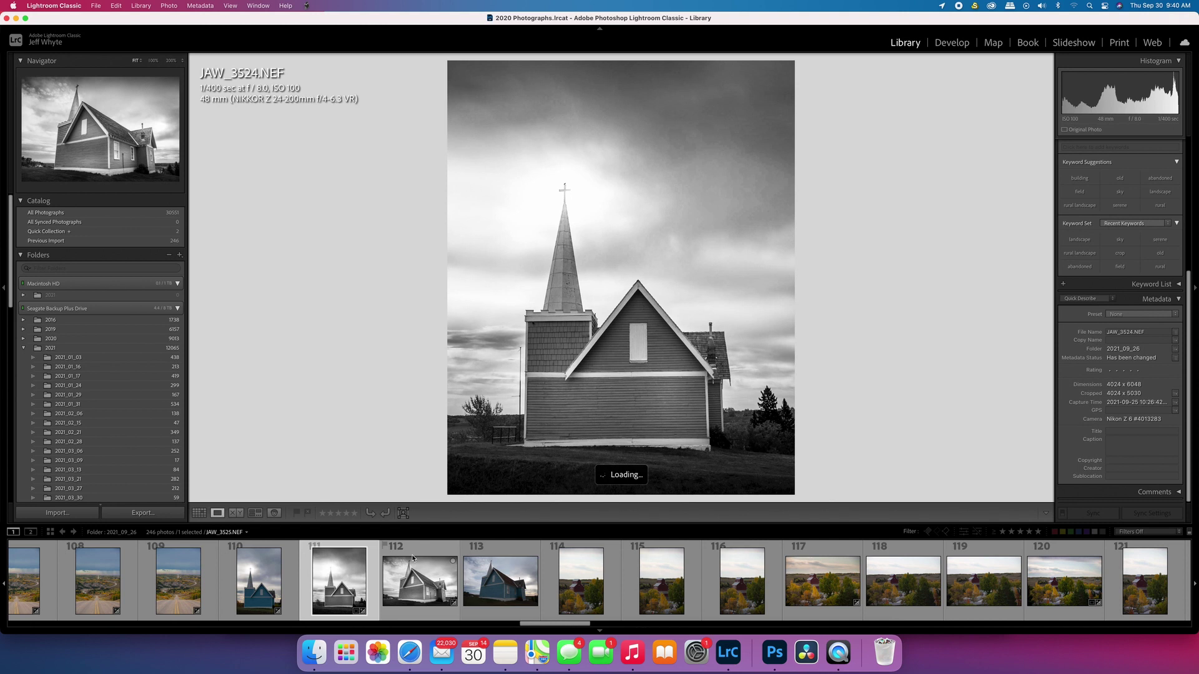
Step: Look through the grain elevator photo JAW_3530 and the black-and-white church photos JAW_3538, JAW_3540 and JAW_3543
left_click_drag(534, 624, 540, 628)
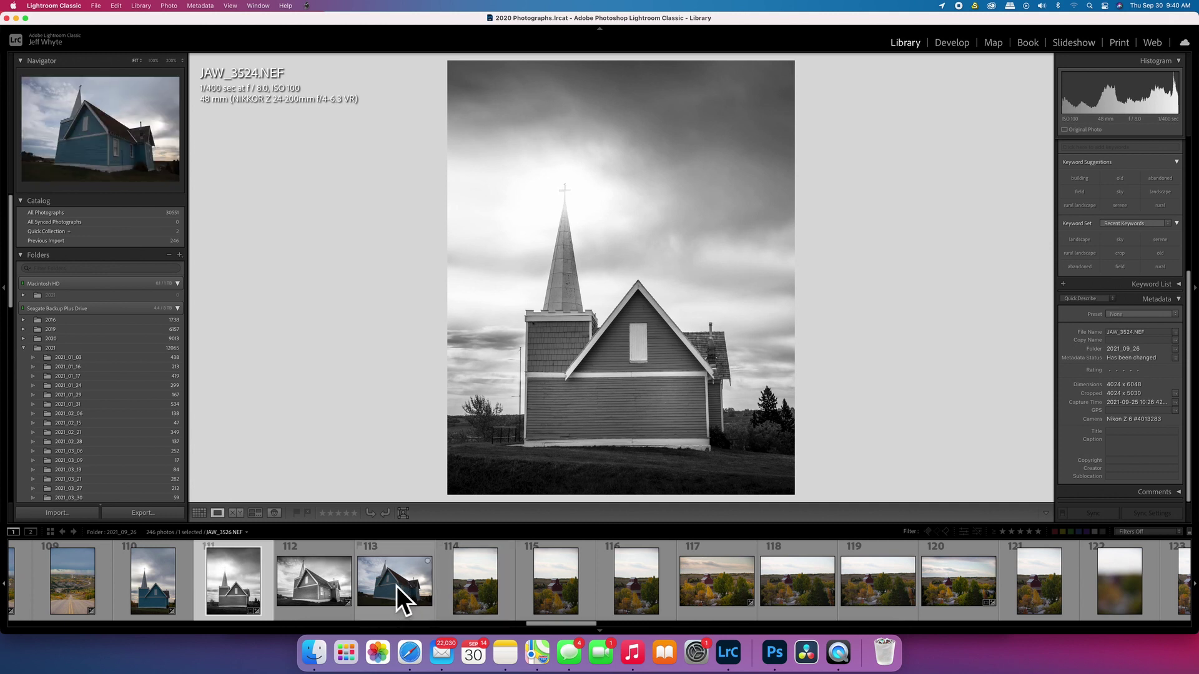
left_click(692, 594)
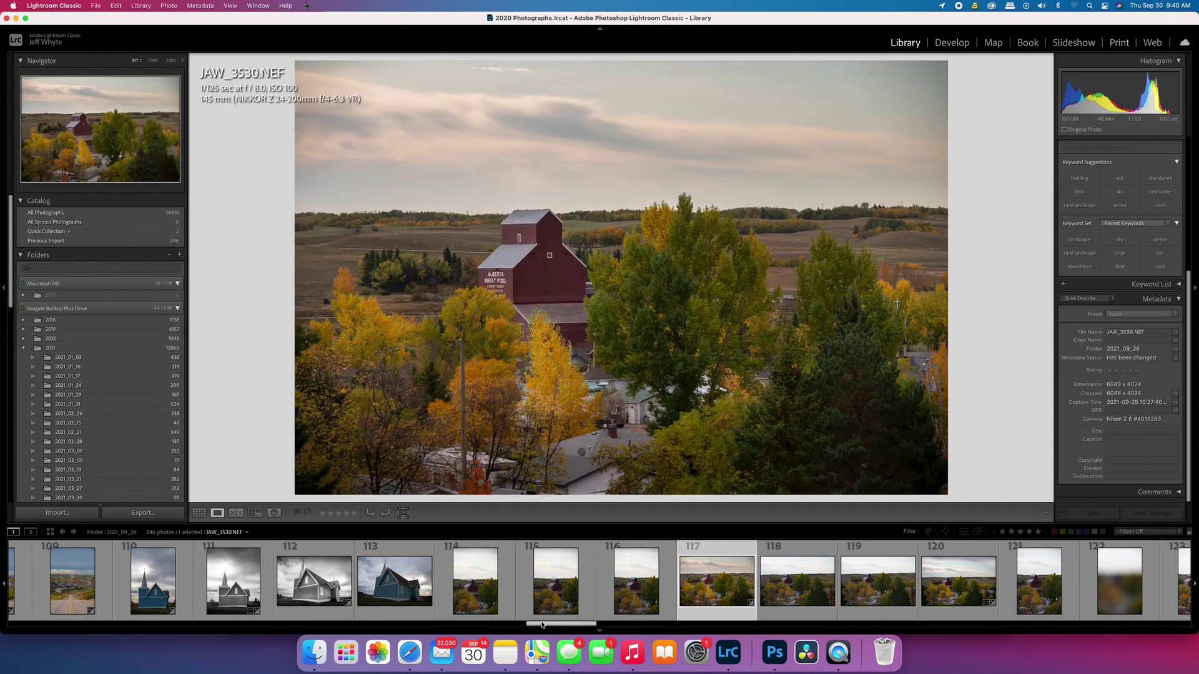
left_click_drag(544, 625, 605, 628)
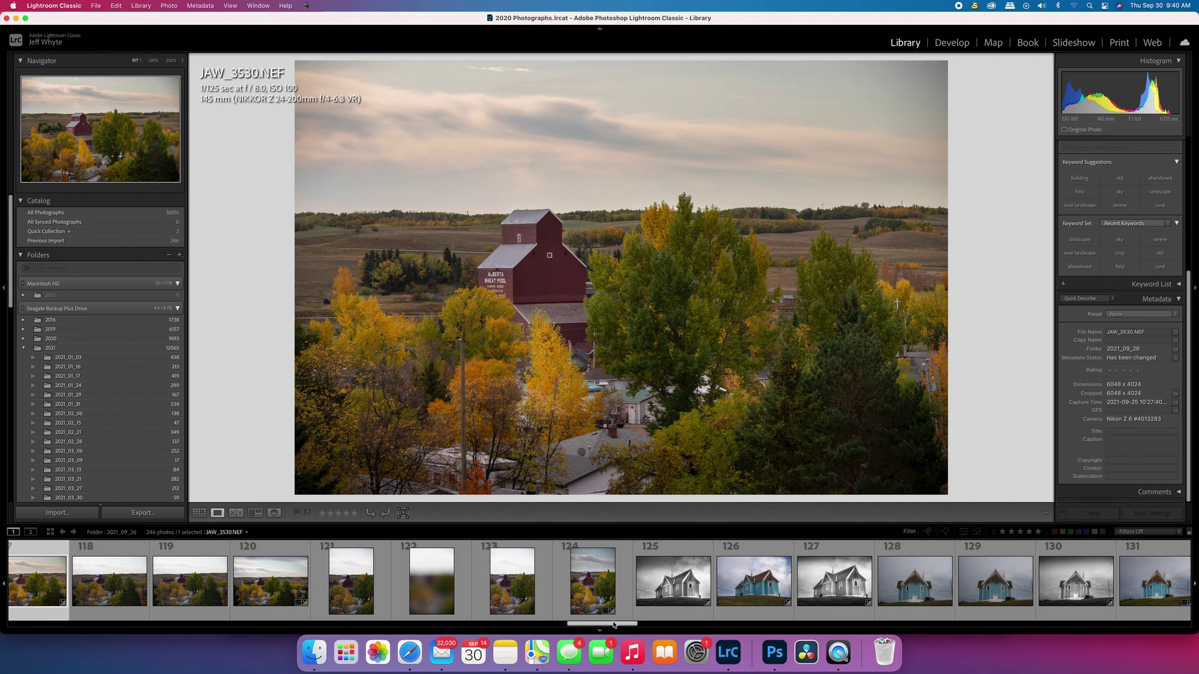
left_click(675, 590)
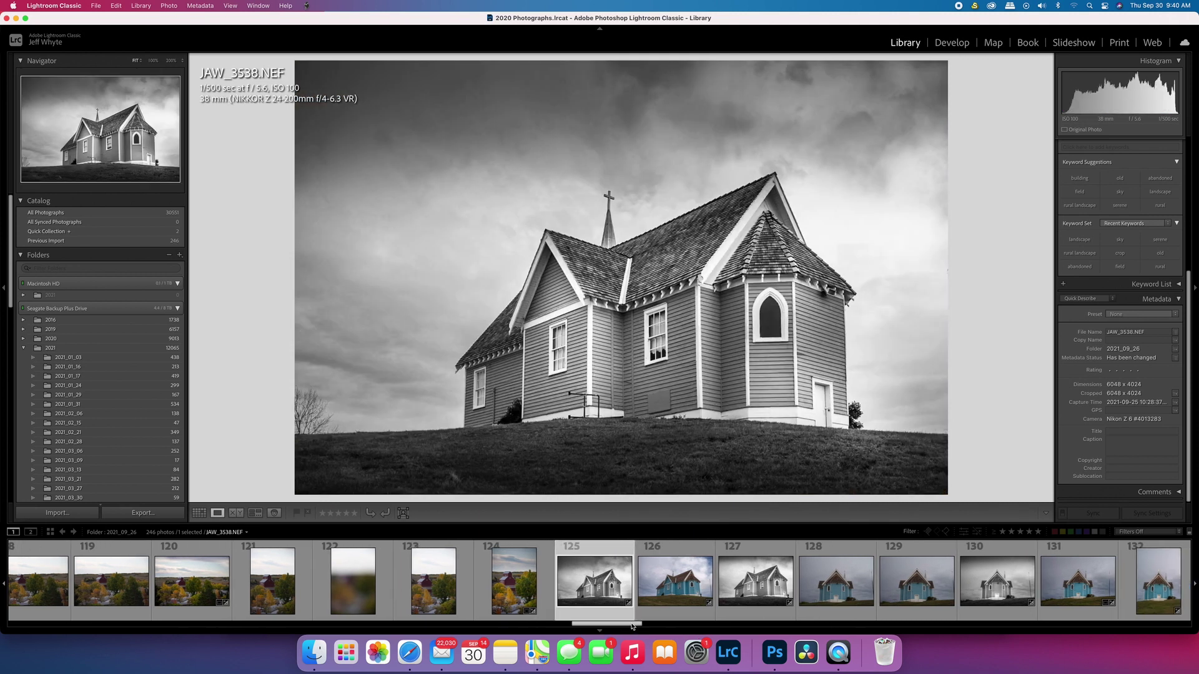
left_click(663, 601)
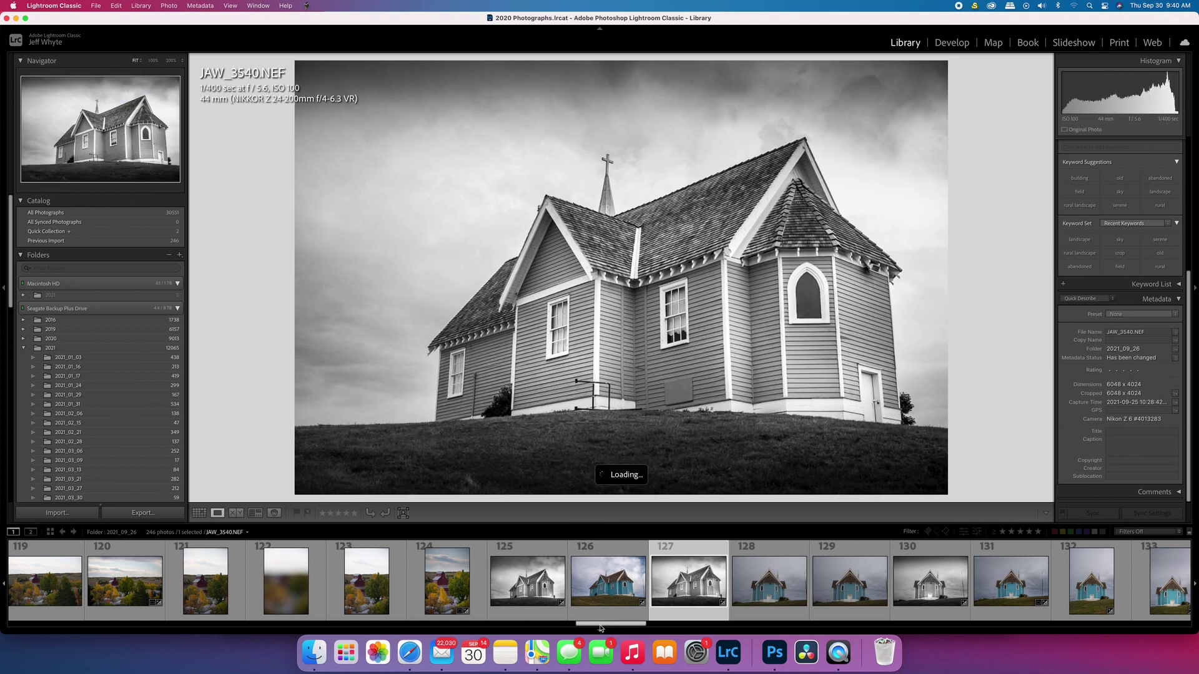
key("Right")
key("Right")
key("Right")
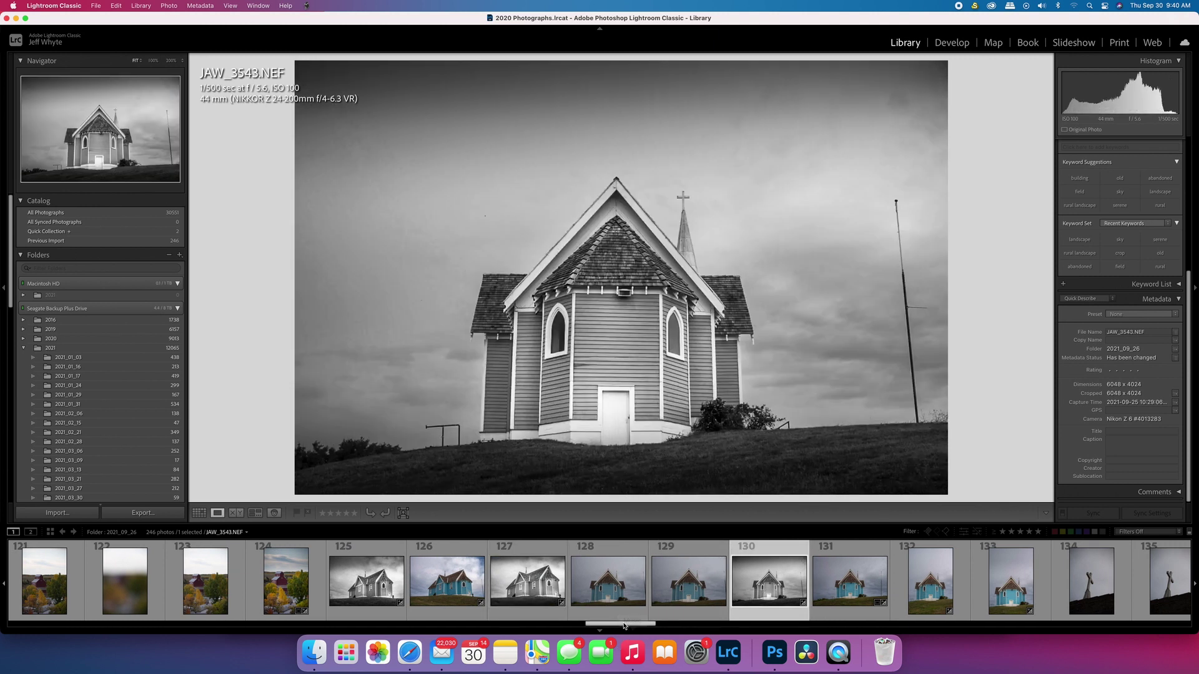
Step: Examine the blue church photo JAW_3546 and the grain elevator photo JAW_3552, and compare the neighbouring church and elevator shots
left_click_drag(622, 623, 657, 630)
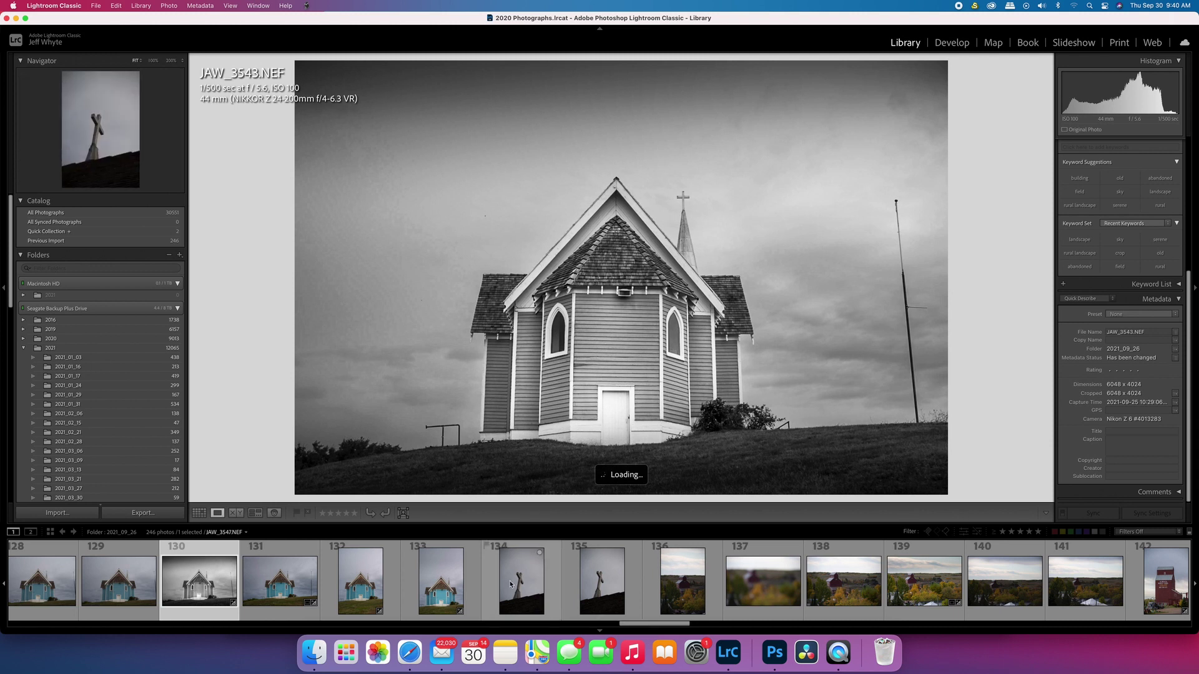
left_click(441, 580)
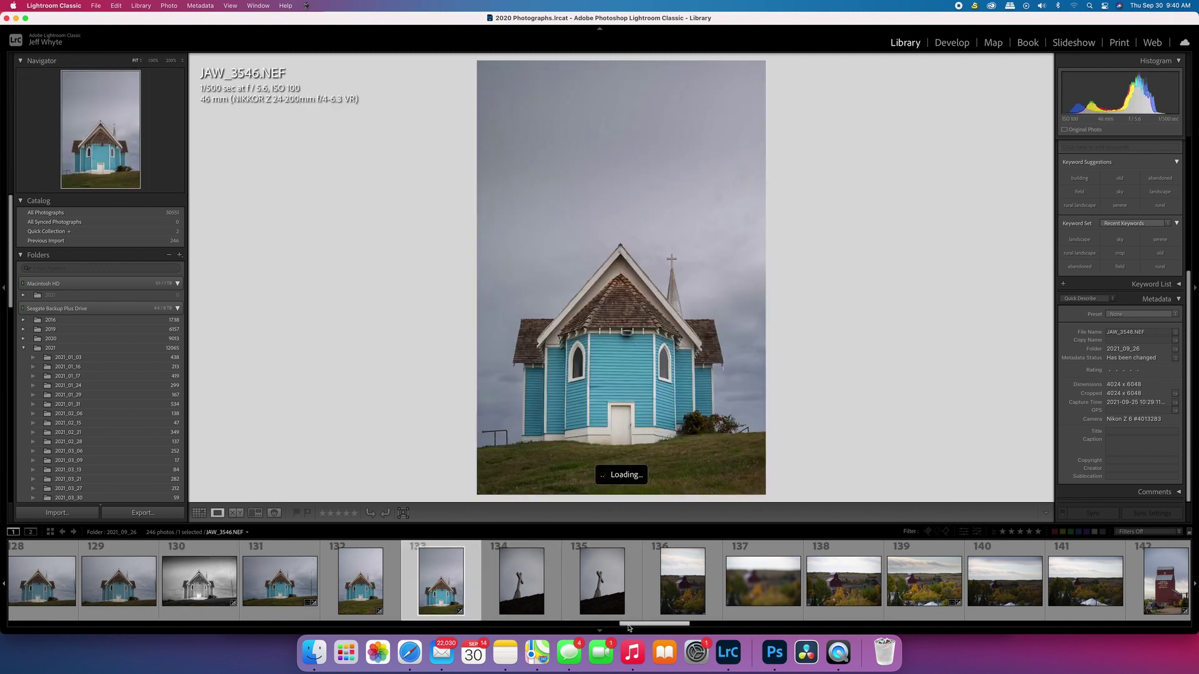
left_click_drag(626, 622, 629, 623)
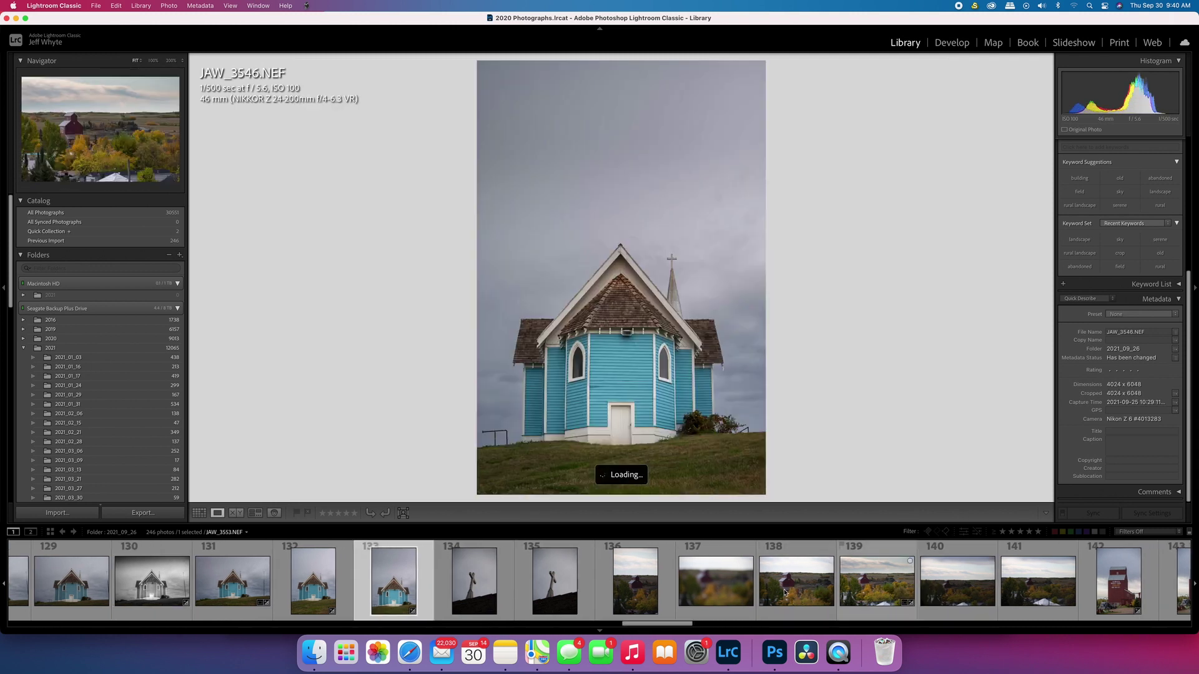
left_click(875, 586)
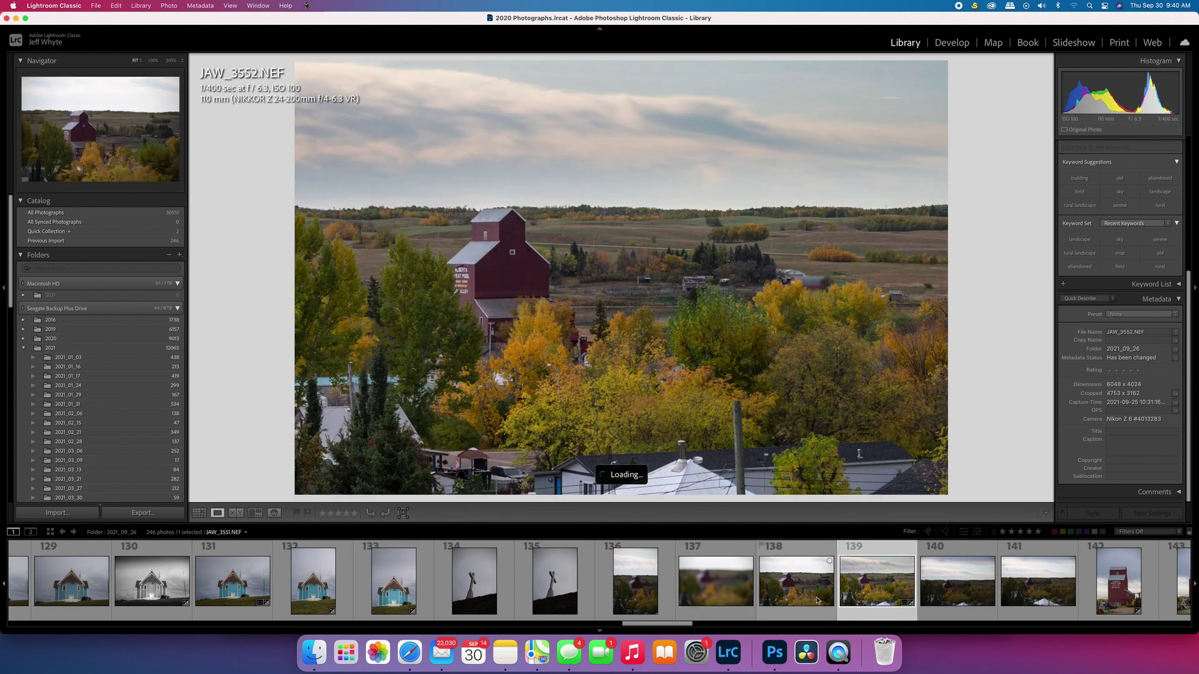
left_click_drag(680, 625, 570, 632)
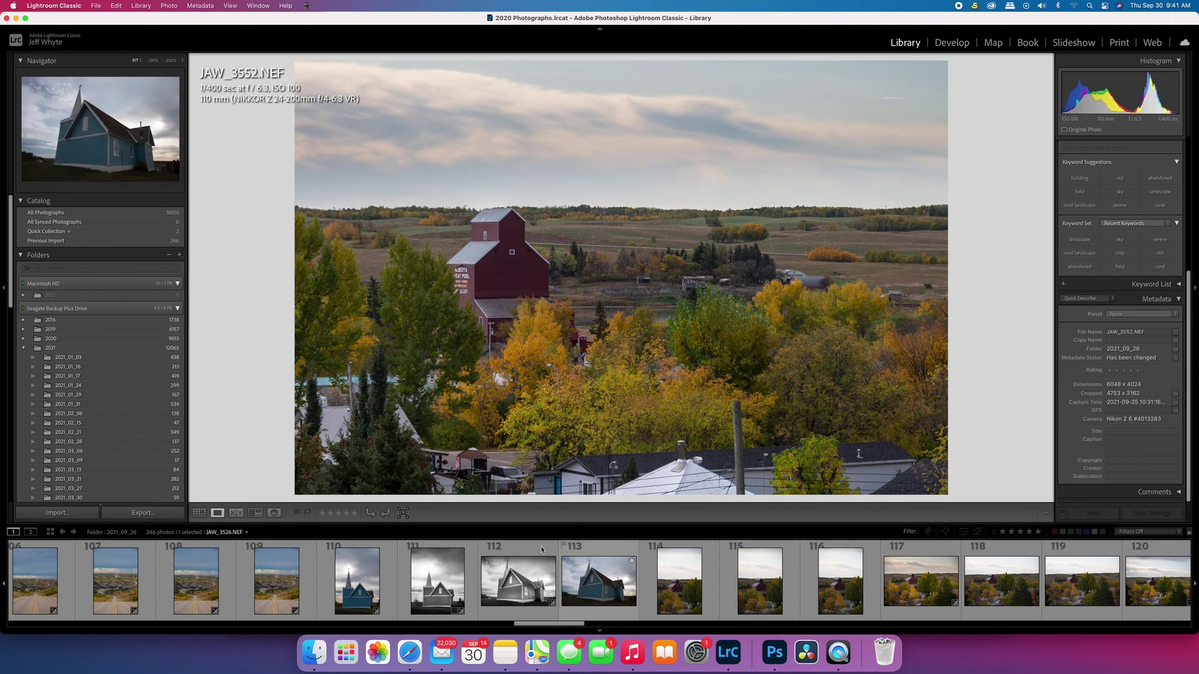
left_click_drag(542, 624, 585, 625)
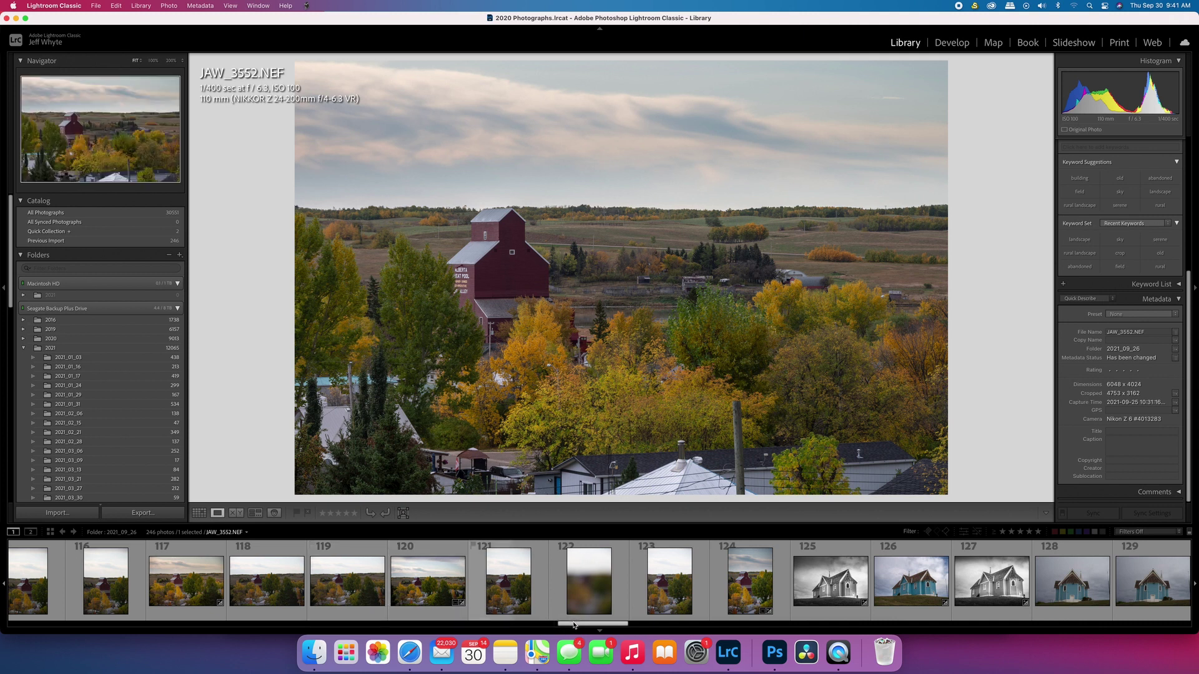
left_click_drag(573, 626, 628, 626)
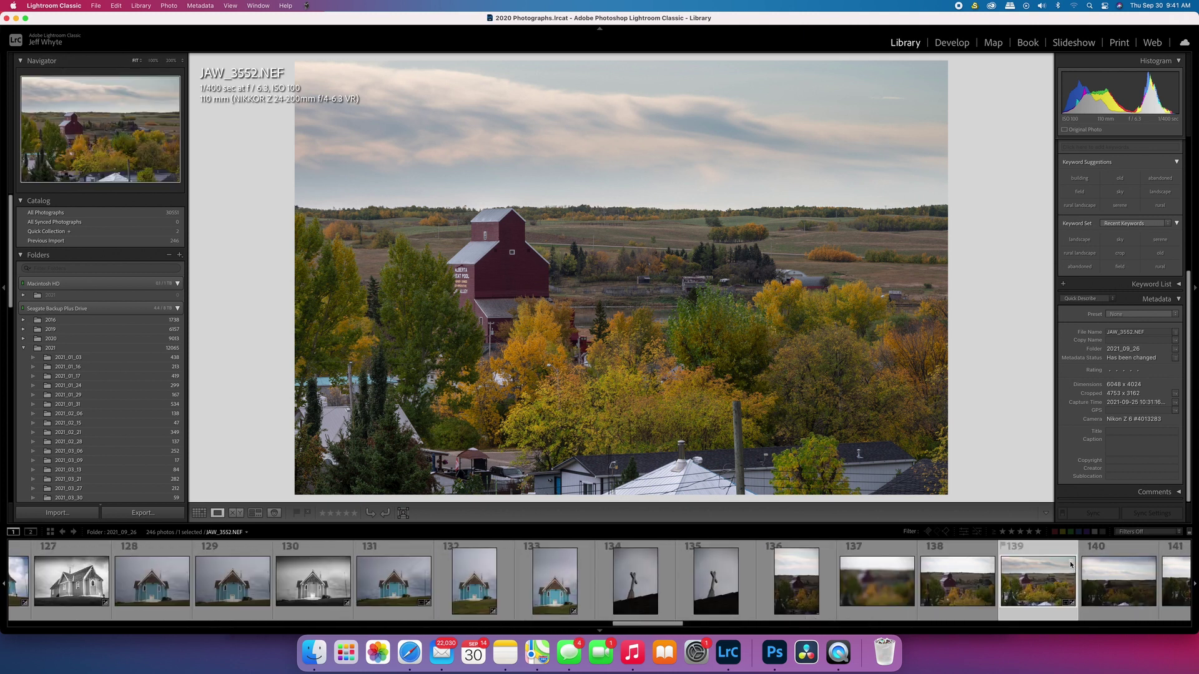
left_click(672, 627)
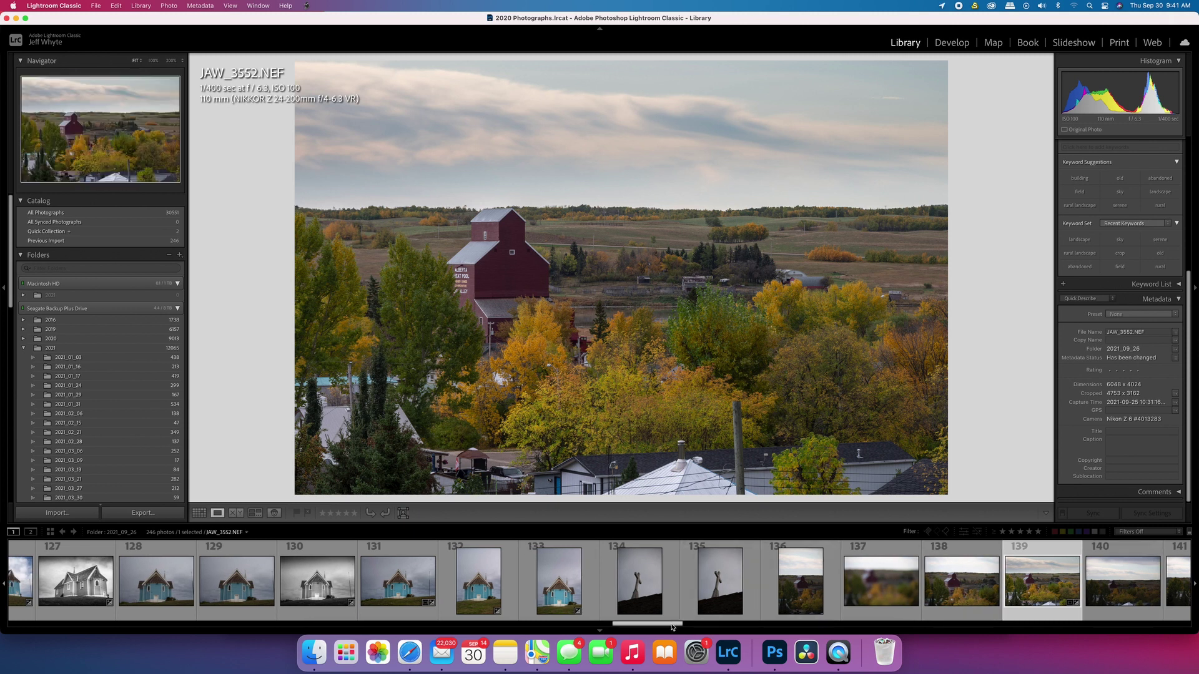
left_click_drag(673, 627, 658, 627)
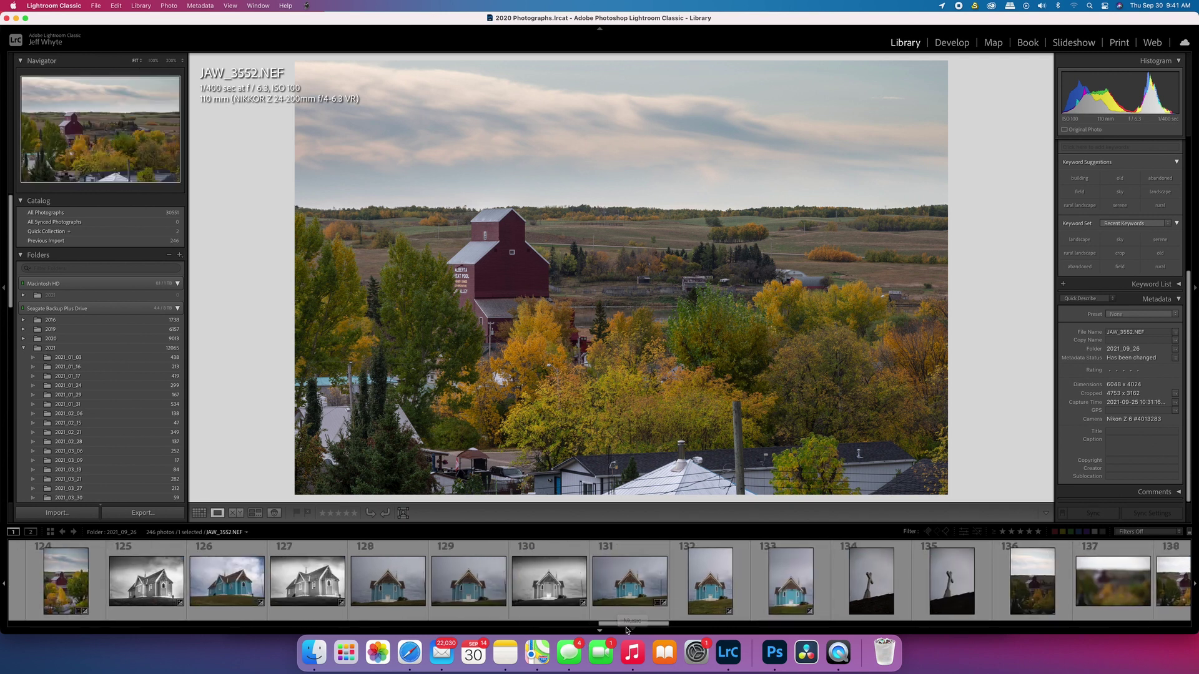
Step: Give the black-and-white church photo JAW_3525 a one-star rating
left_click_drag(625, 627, 551, 624)
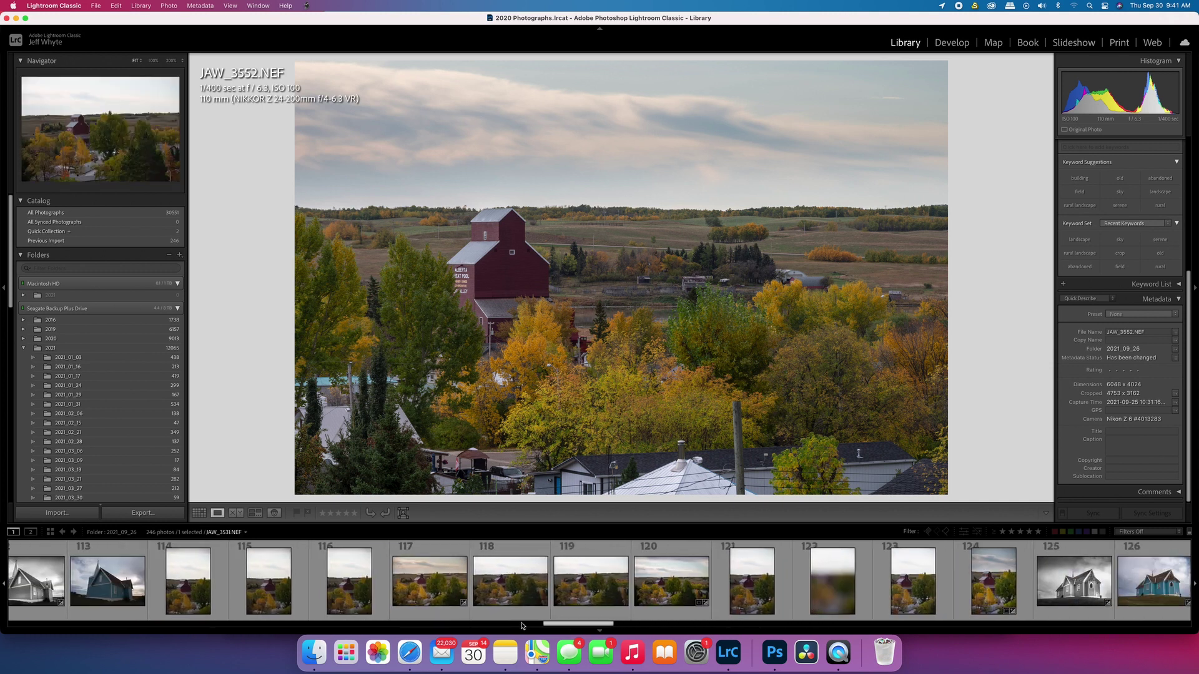
left_click_drag(553, 625, 522, 624)
left_click(526, 593)
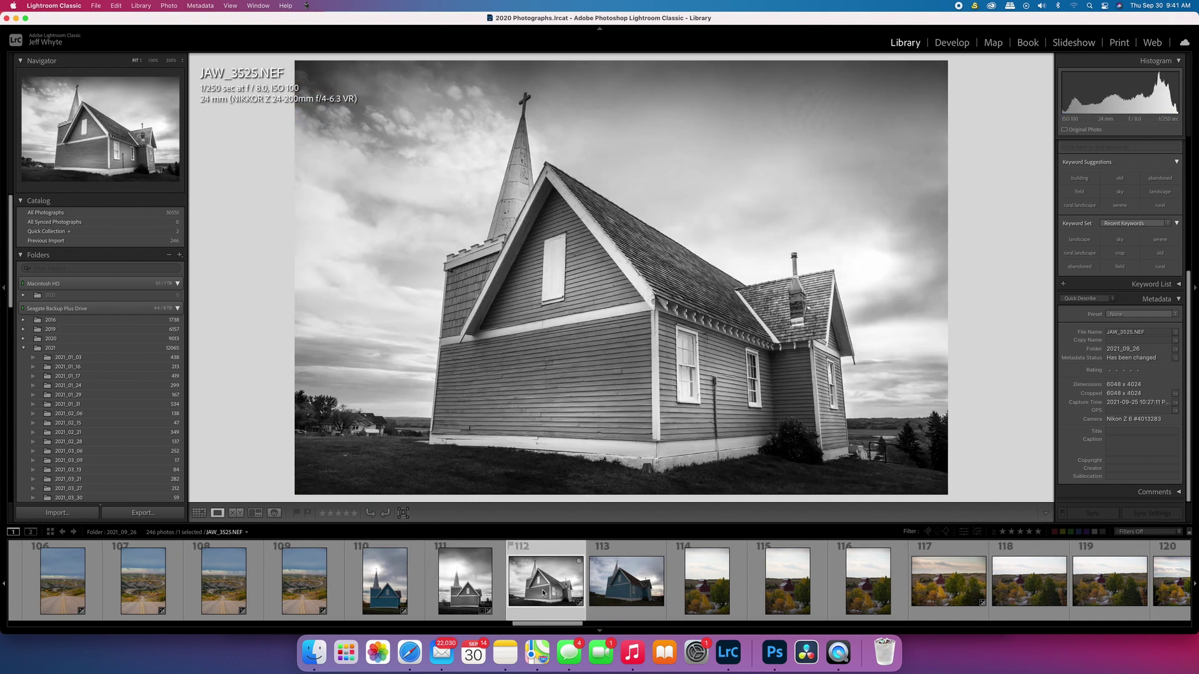
right_click(543, 593)
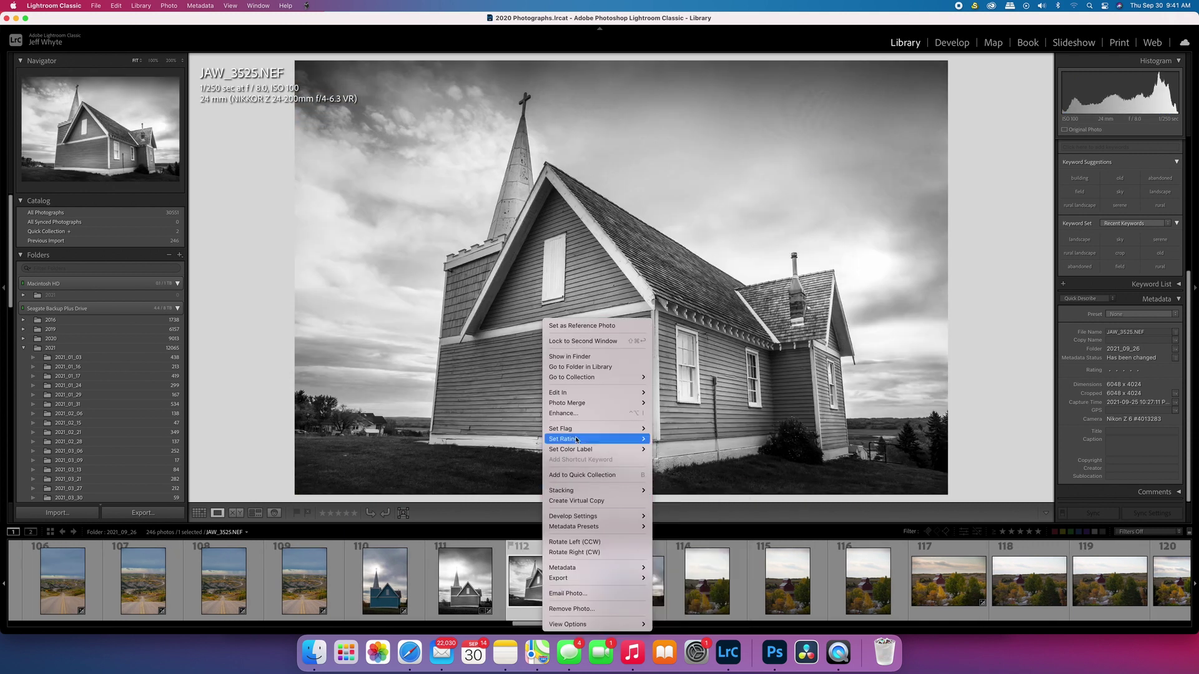
mouse_move(630, 439)
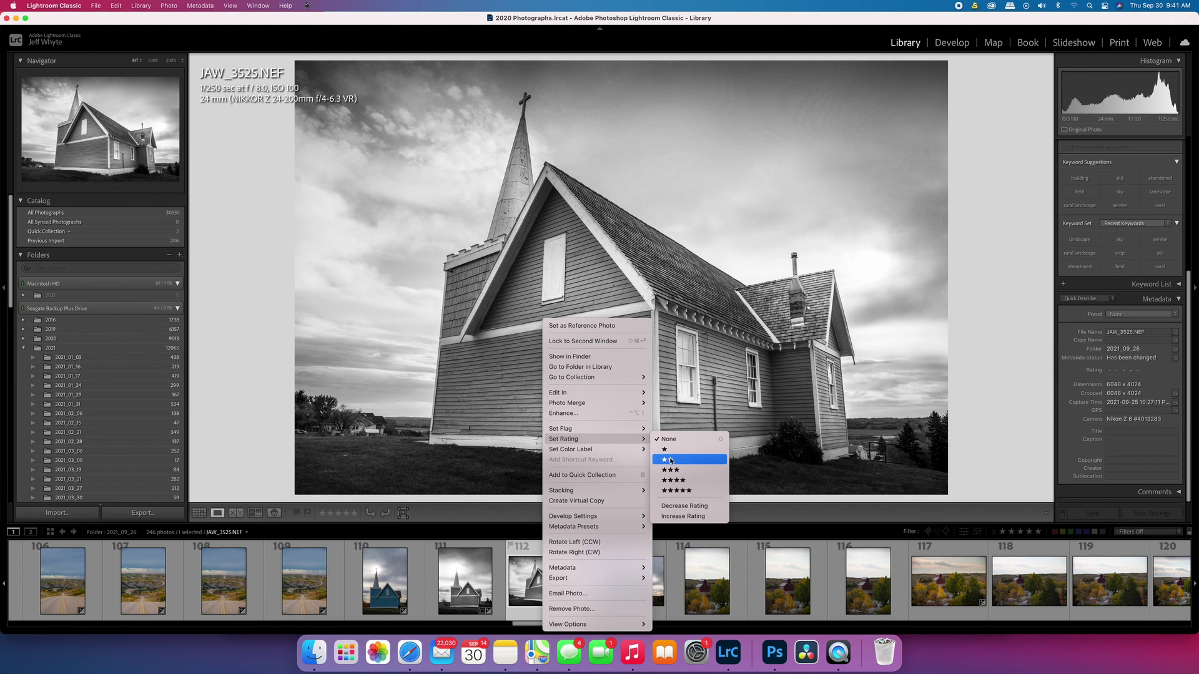
left_click(665, 449)
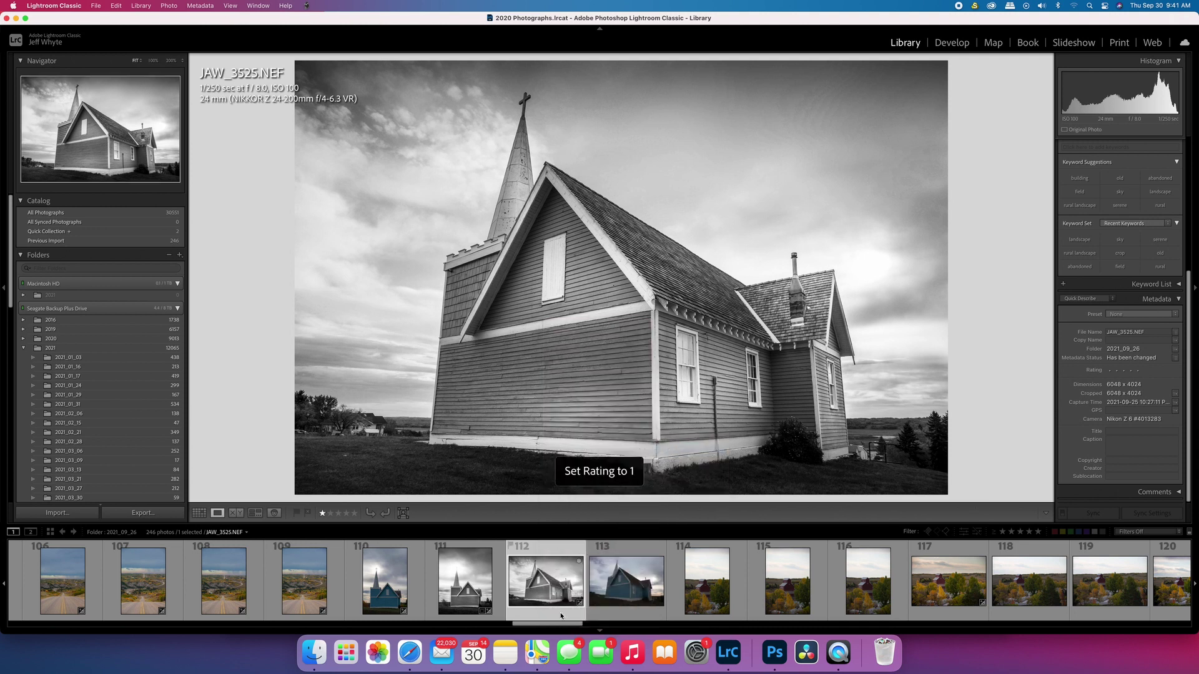
Step: Give the horizontal grain elevator photo JAW_3530 a two-star rating
scroll(560, 626, "down", 3)
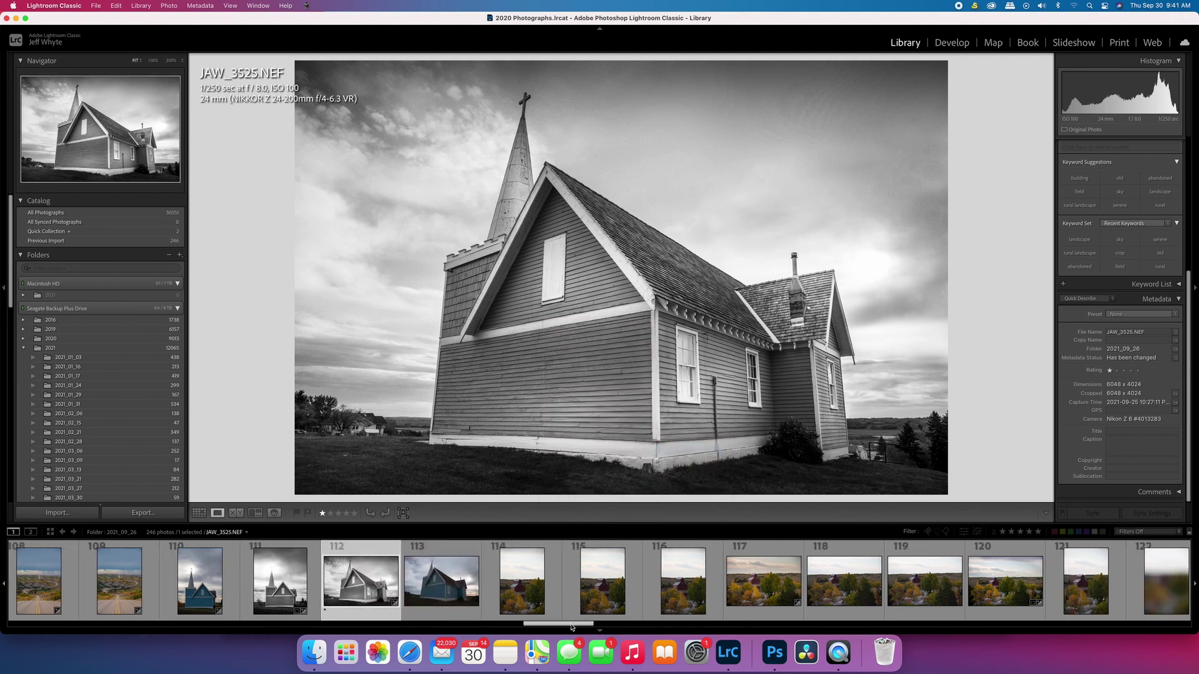
left_click(684, 587)
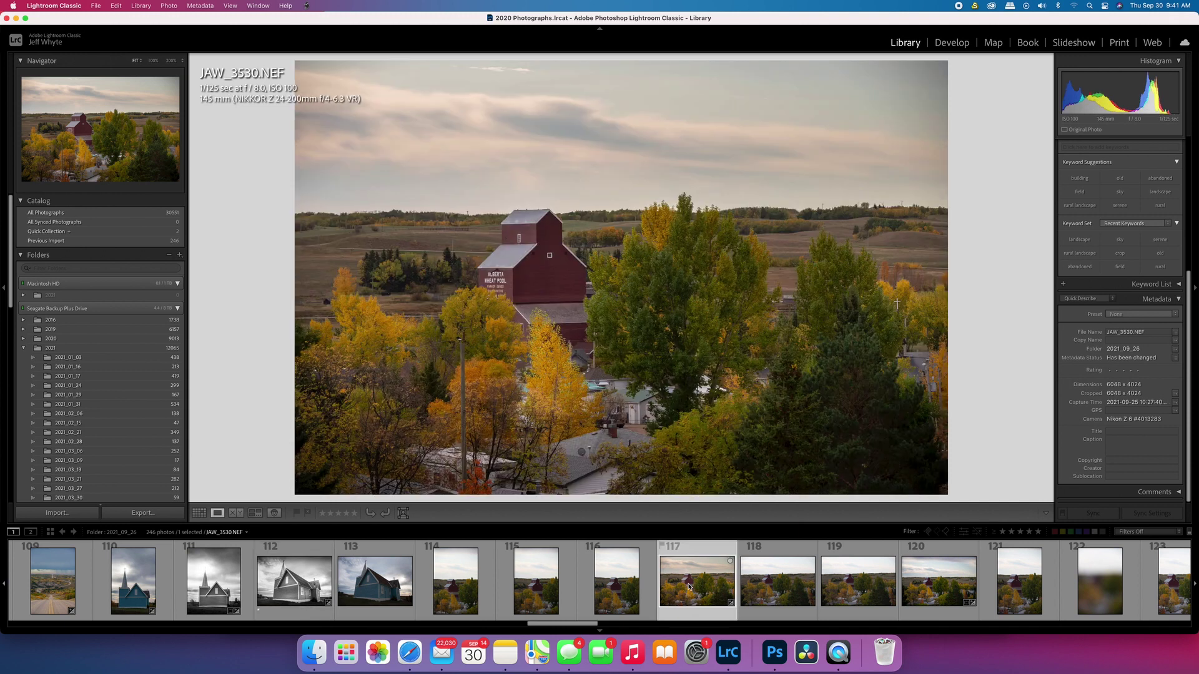
right_click(686, 587)
mouse_move(730, 439)
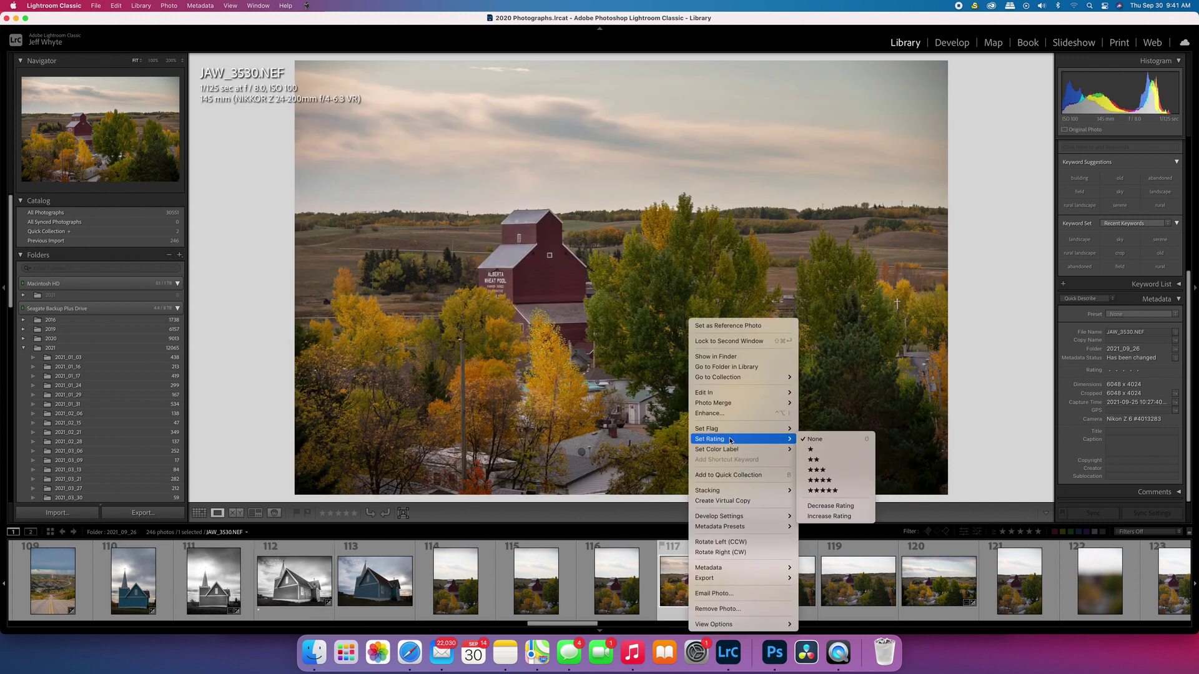
left_click(818, 465)
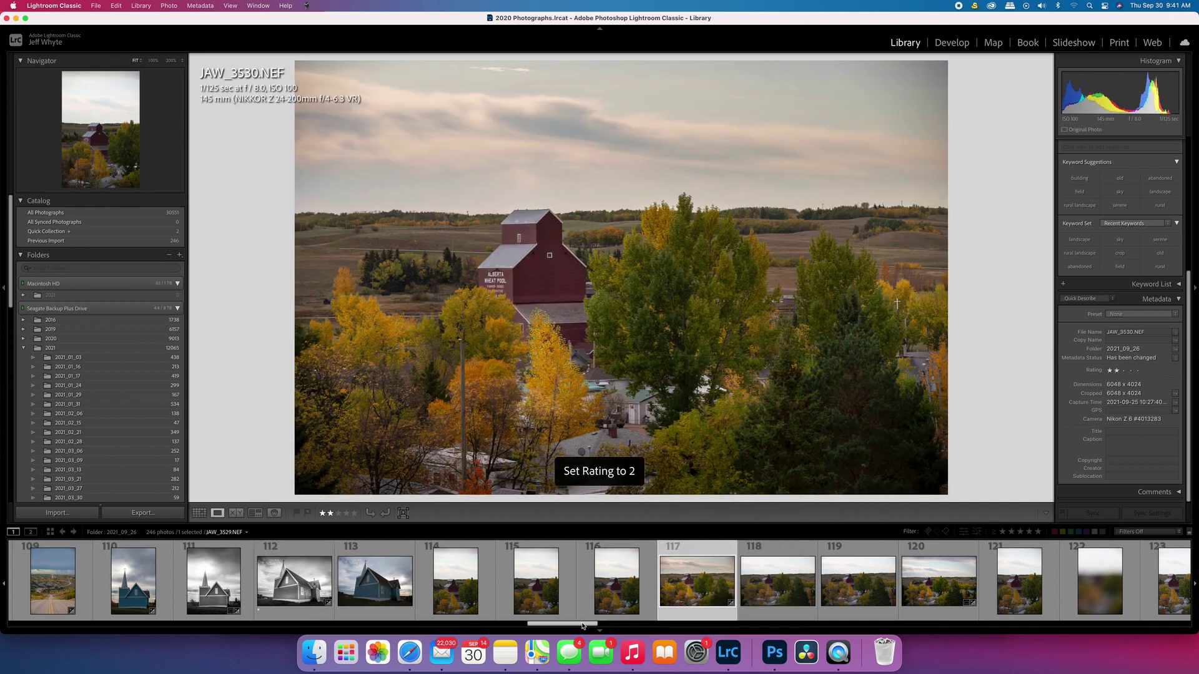
Step: Give the vertical grain elevator photo JAW_3537 a two-star rating
scroll(577, 626, "down", 2)
scroll(578, 626, "down", 5)
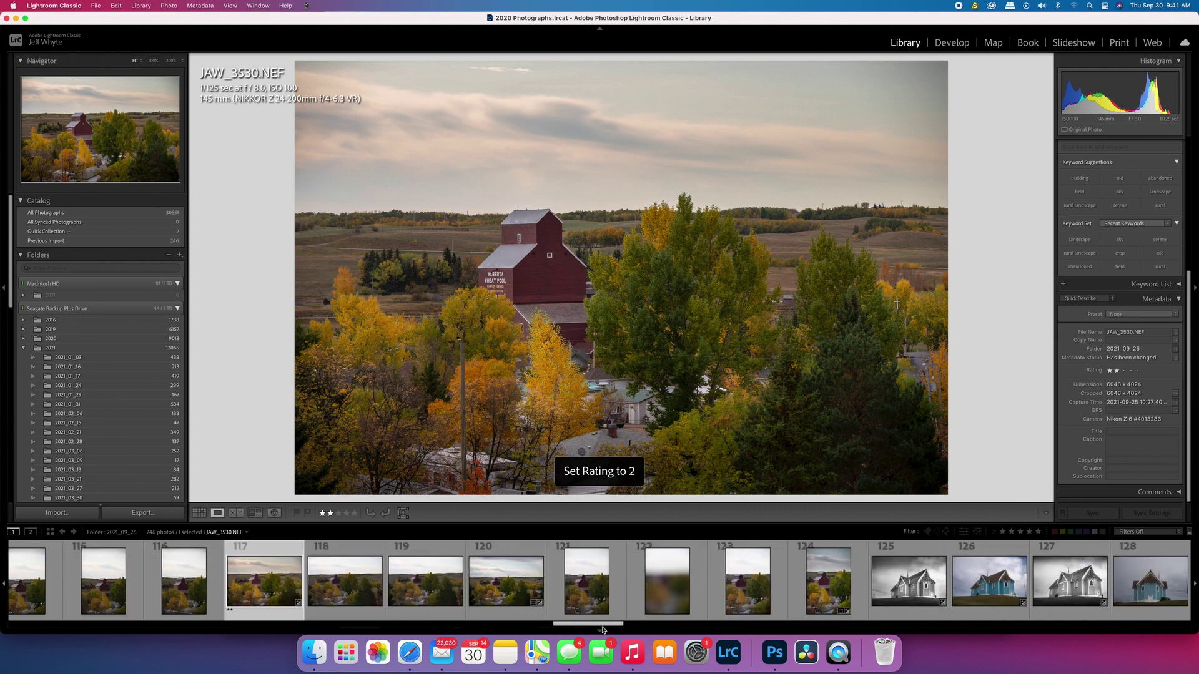
left_click(815, 587)
right_click(816, 587)
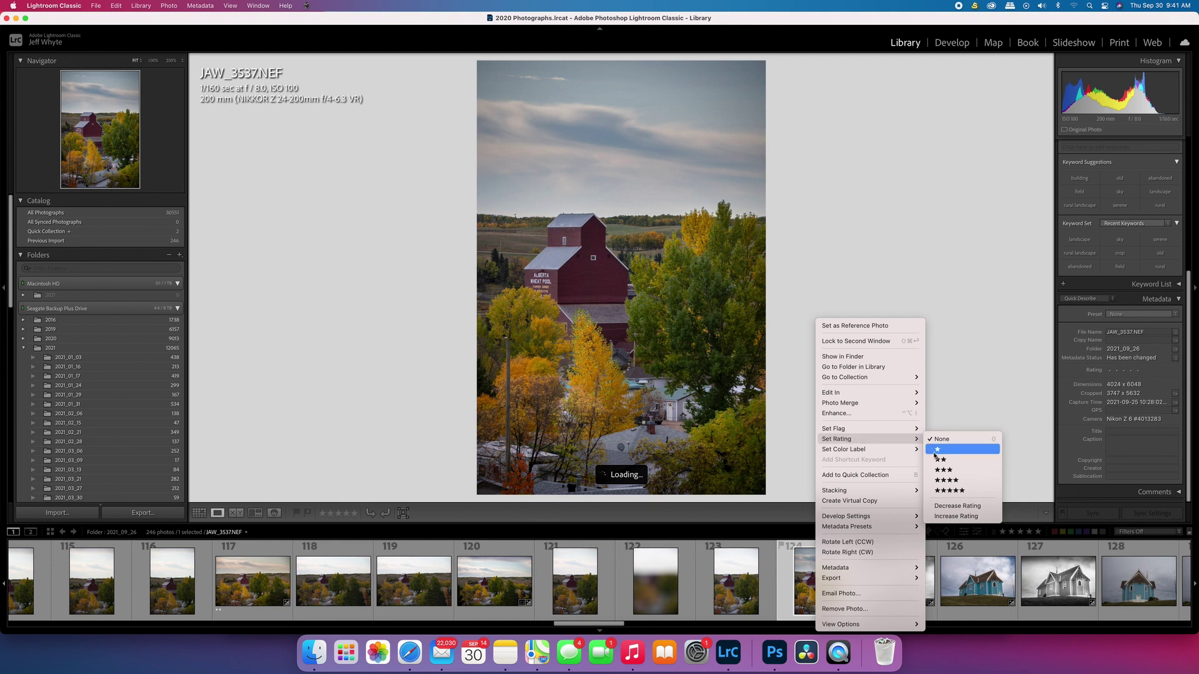
left_click(955, 455)
Step: Give the black-and-white church photo JAW_3538 a one-star rating
scroll(610, 614, "down", 4)
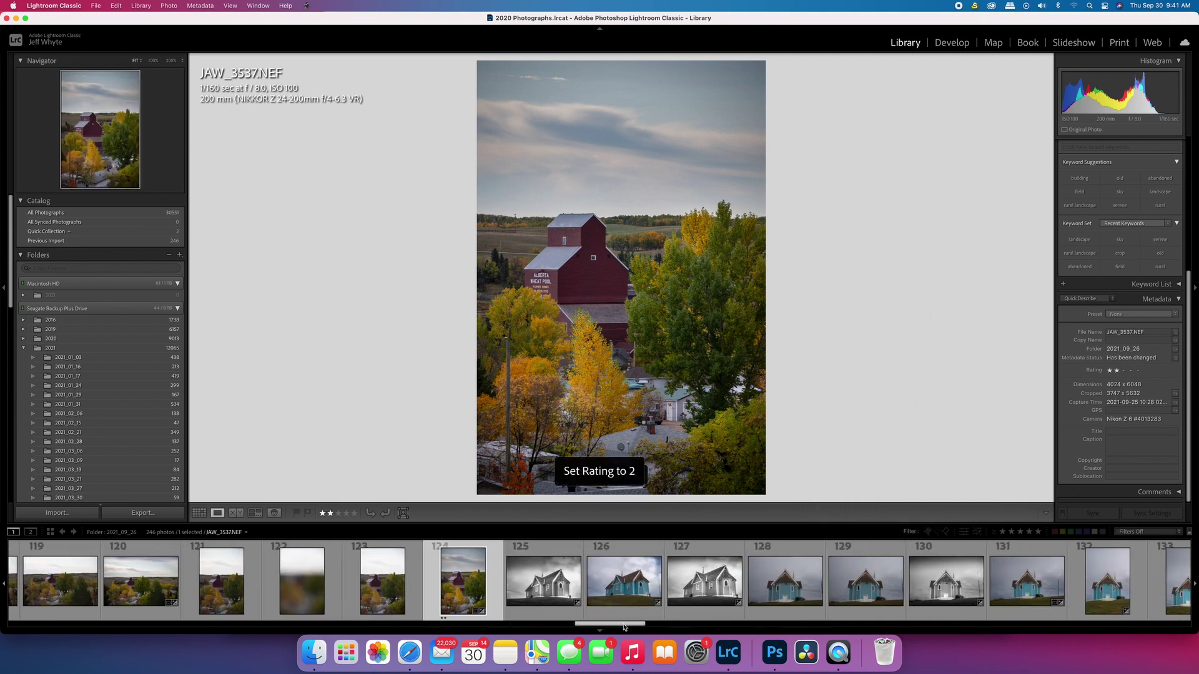
left_click(547, 585)
right_click(548, 585)
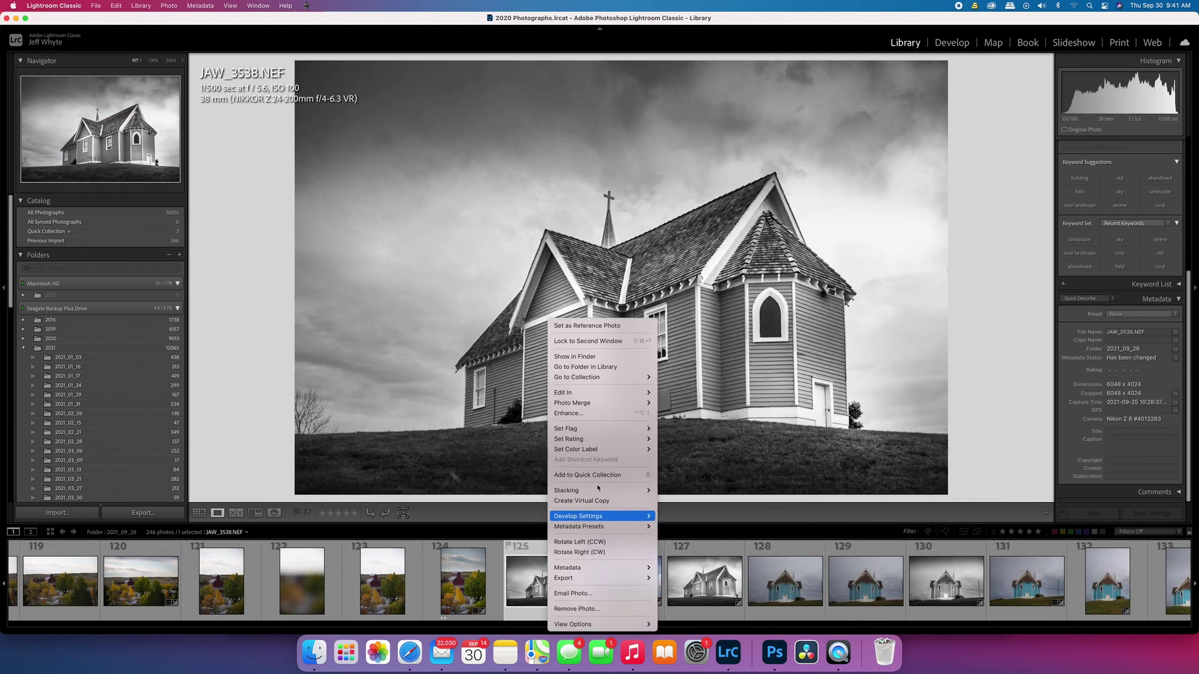
left_click(670, 449)
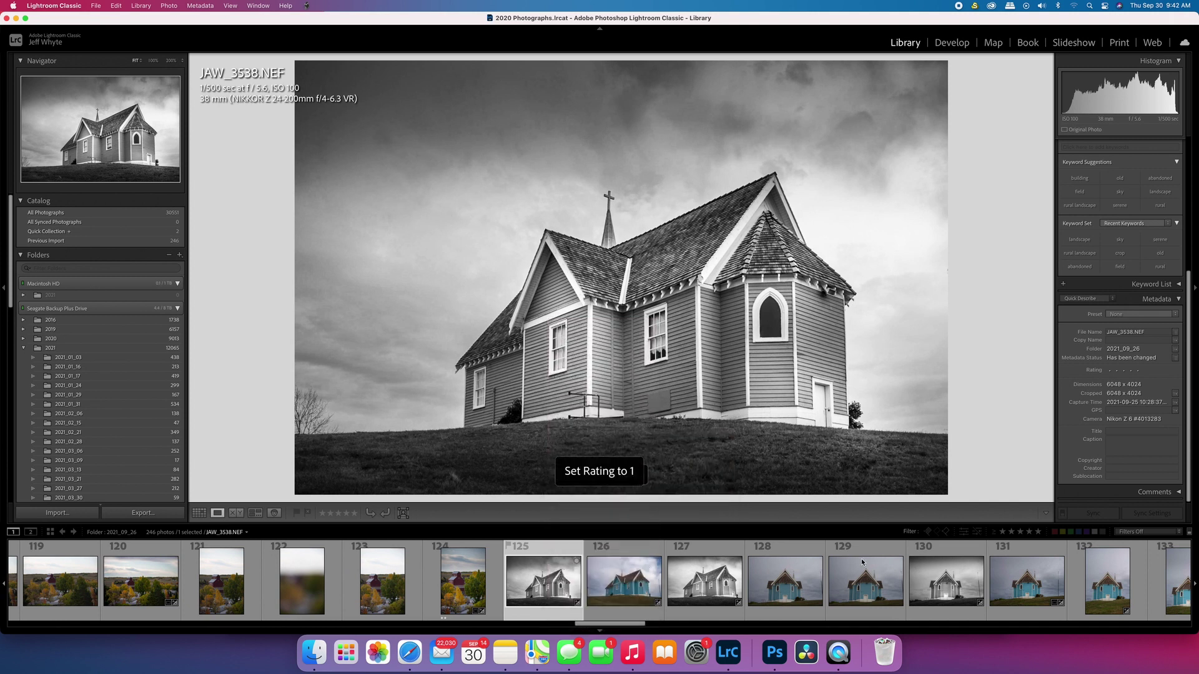
Step: Give the vertical blue church photo JAW_3546 a one-star rating
scroll(672, 619, "down", 4)
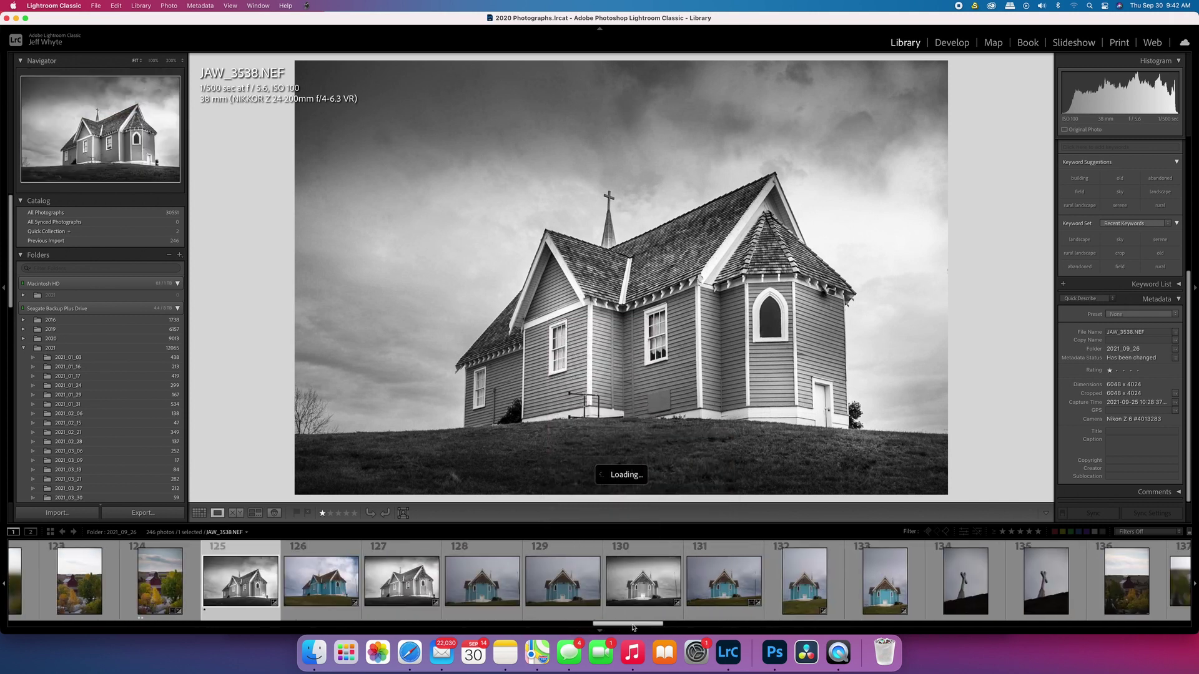
left_click(876, 587)
right_click(876, 587)
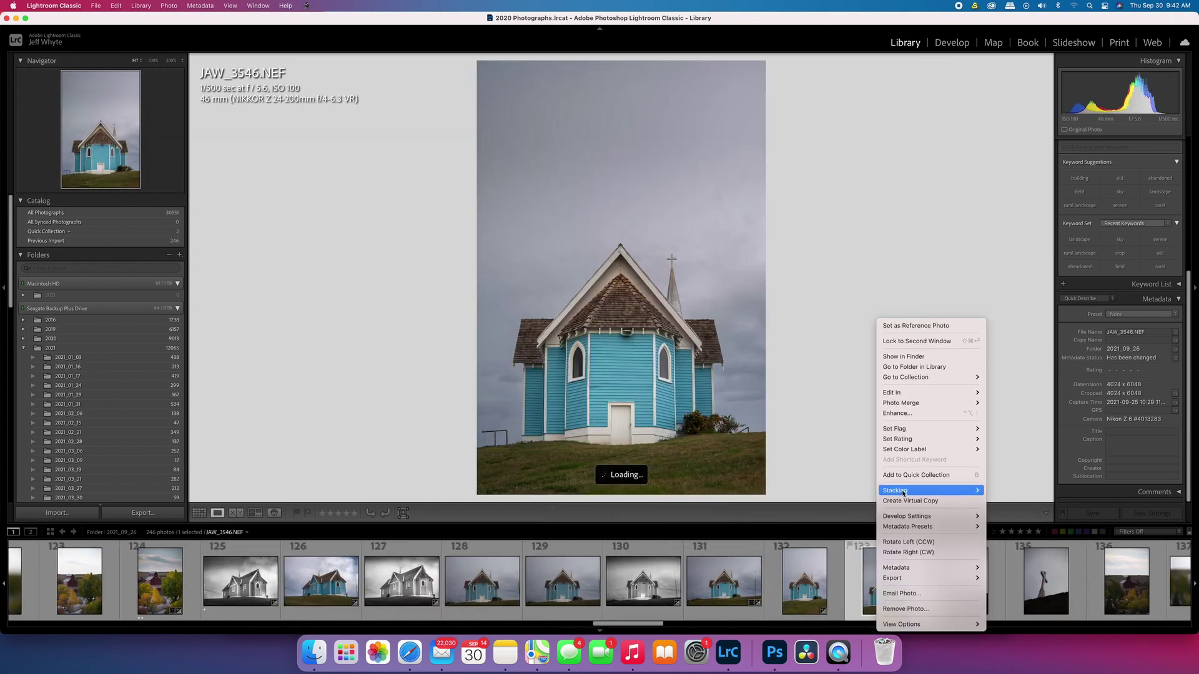
mouse_move(924, 438)
left_click(1013, 449)
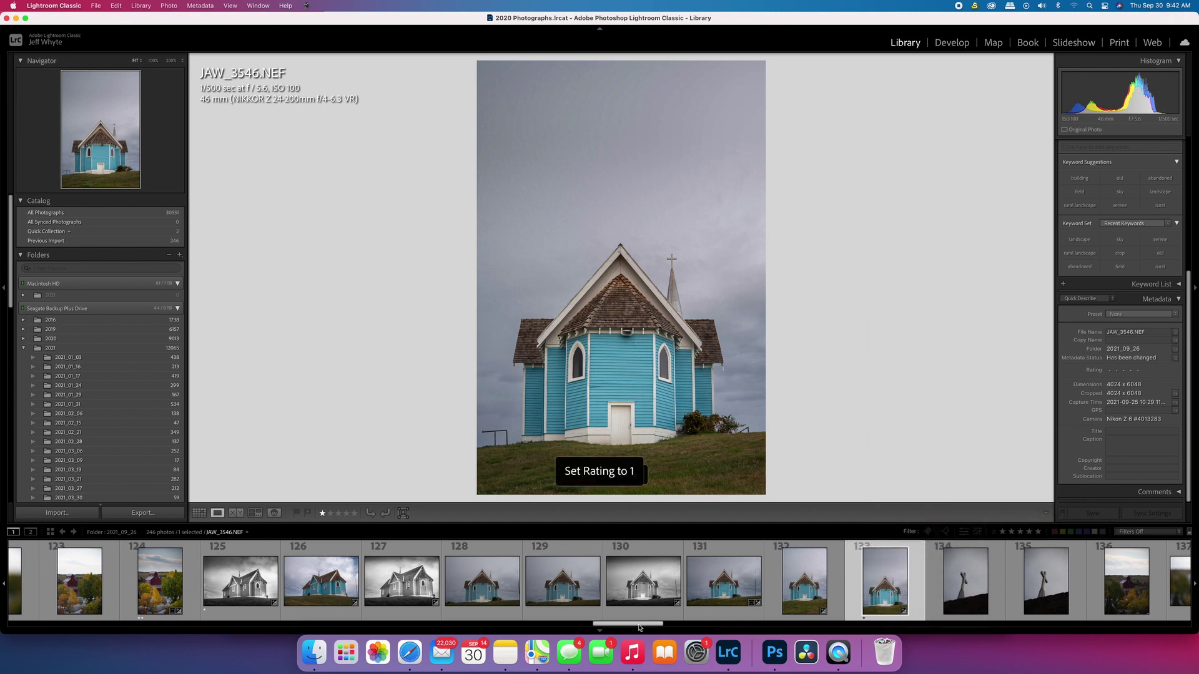
Step: Give the horizontal grain elevator photo JAW_3552 a two-star rating
left_click_drag(635, 624, 670, 624)
left_click(842, 581)
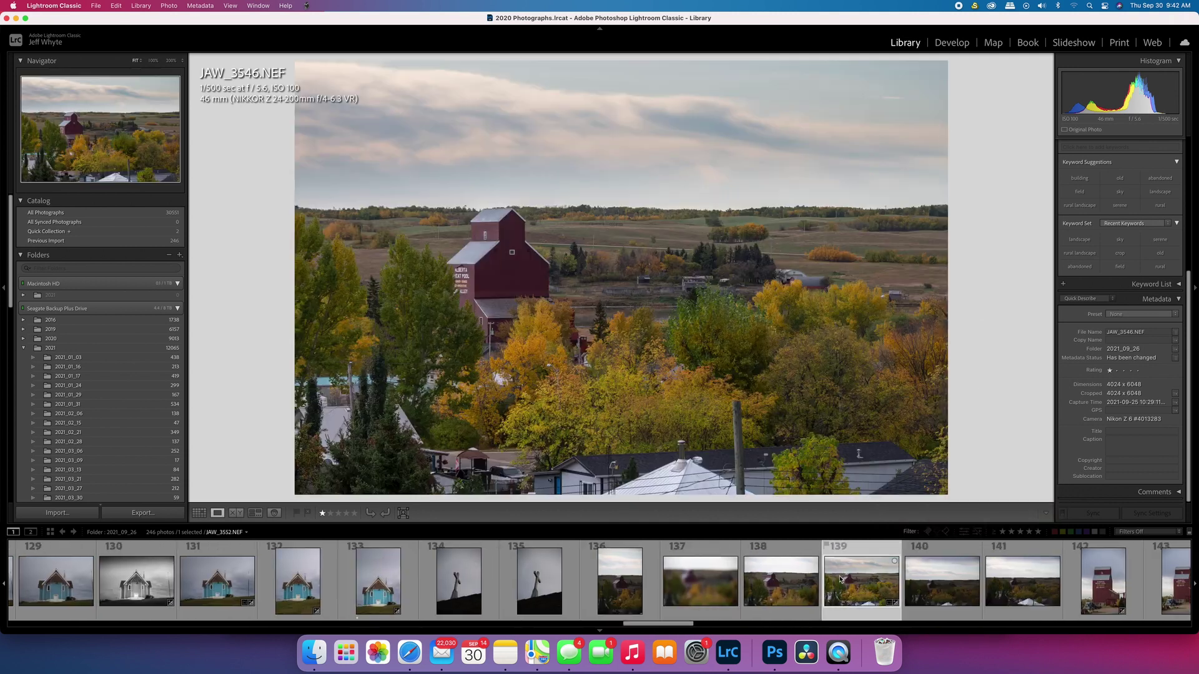
right_click(846, 580)
mouse_move(887, 439)
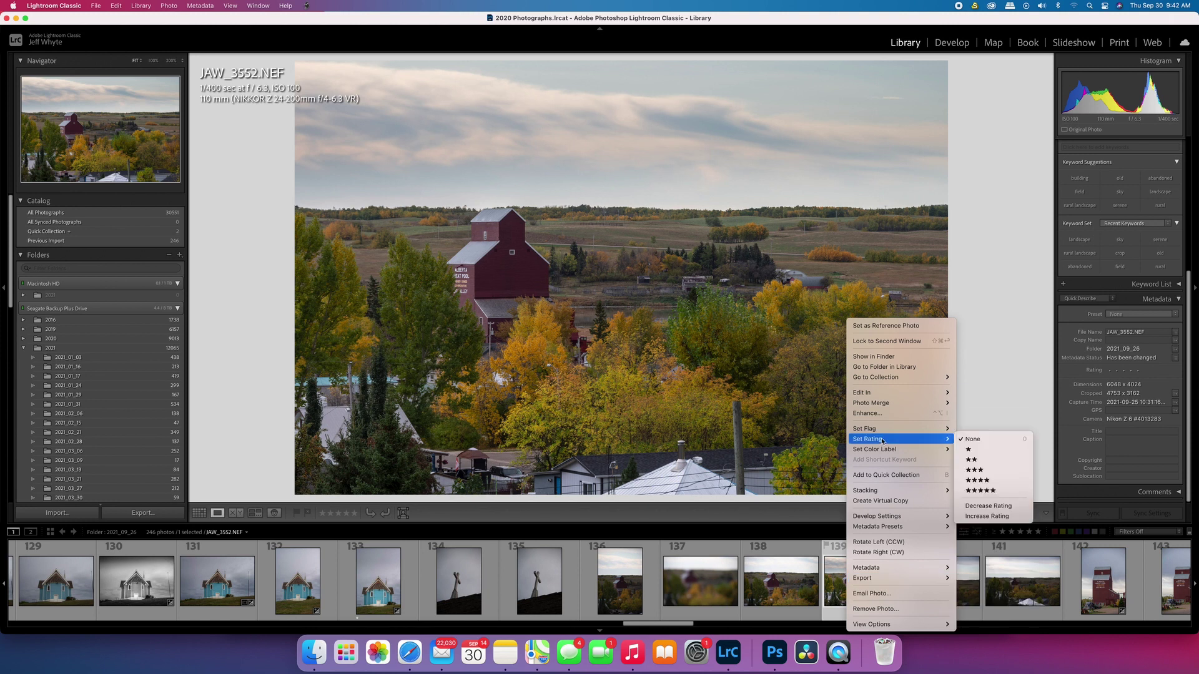
left_click(974, 459)
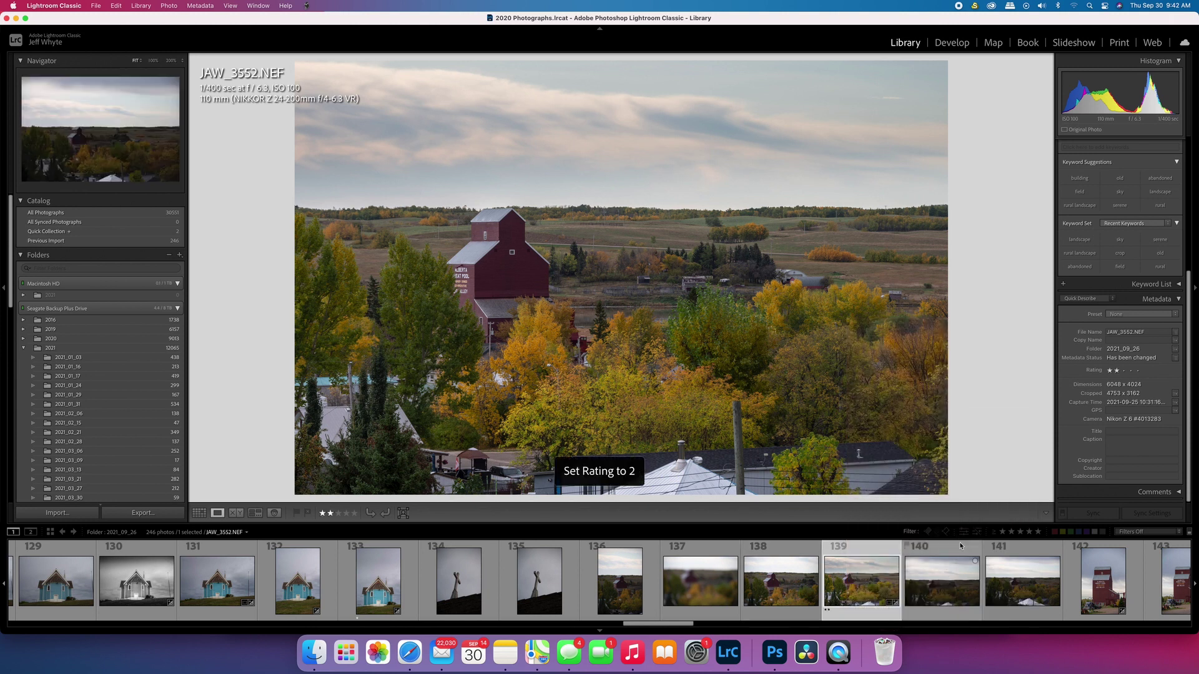
Step: Filter the filmstrip to the one-star photos, and switch the rating filter to the two-star photos
left_click_drag(689, 627, 686, 627)
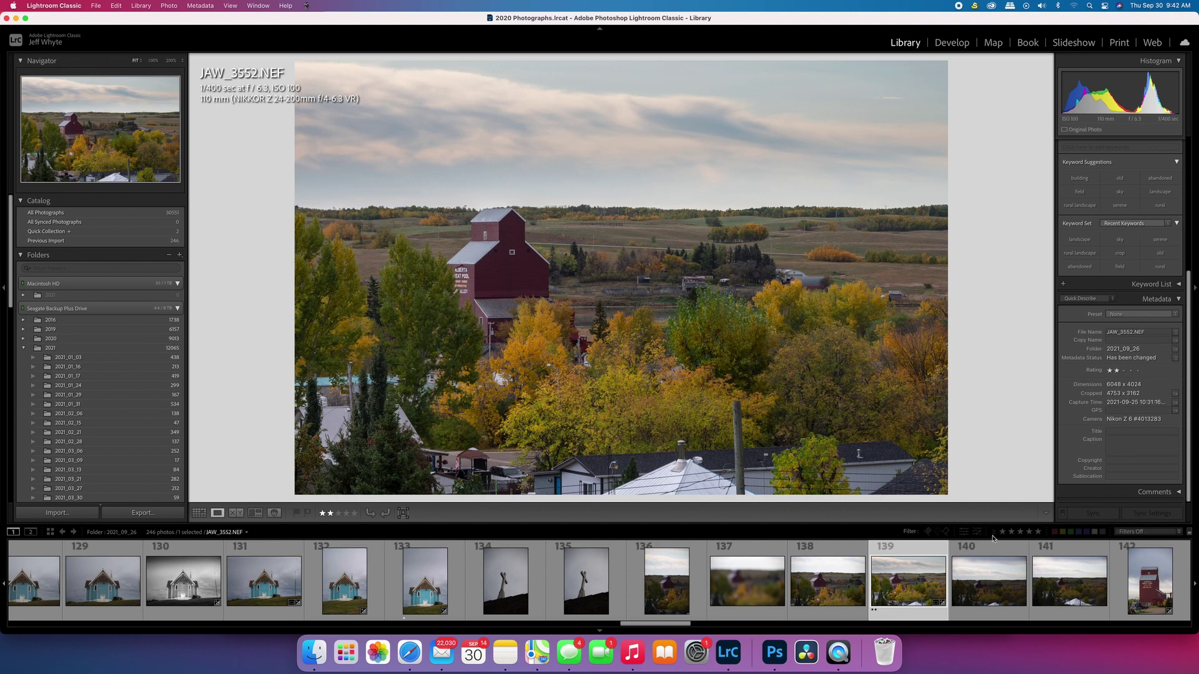
left_click(1008, 535)
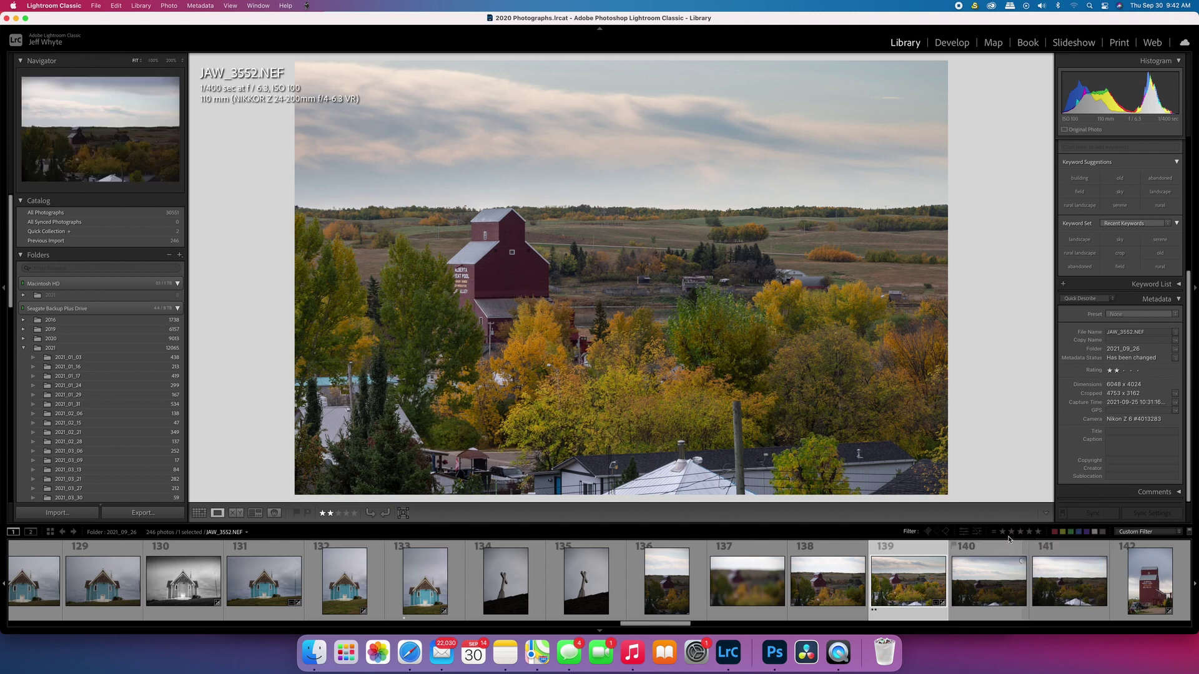
left_click(1003, 532)
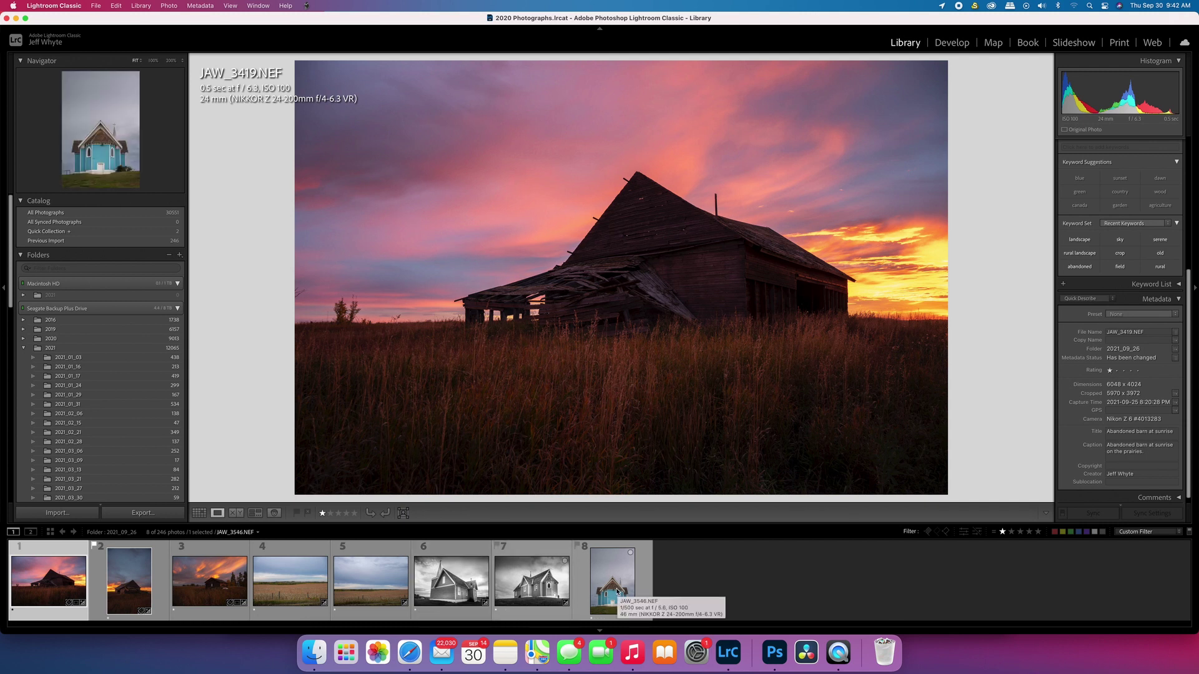
left_click(1011, 531)
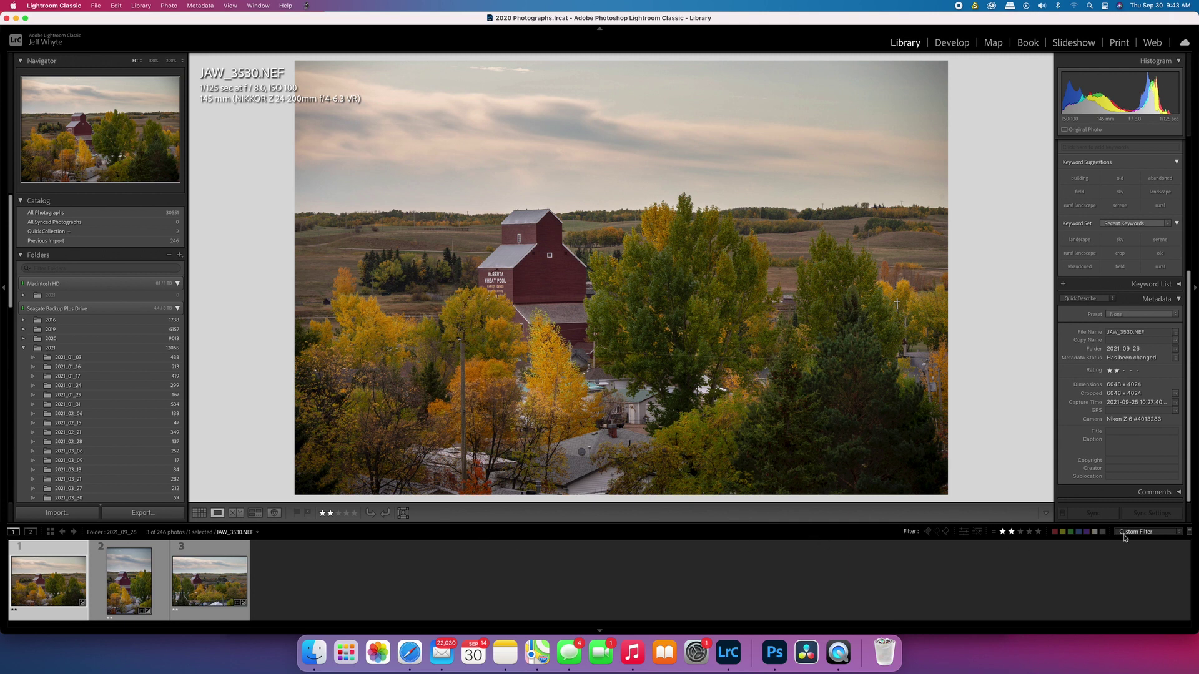
Step: Turn the photo filters off and select the black-and-white church photo JAW_3538
left_click(1165, 536)
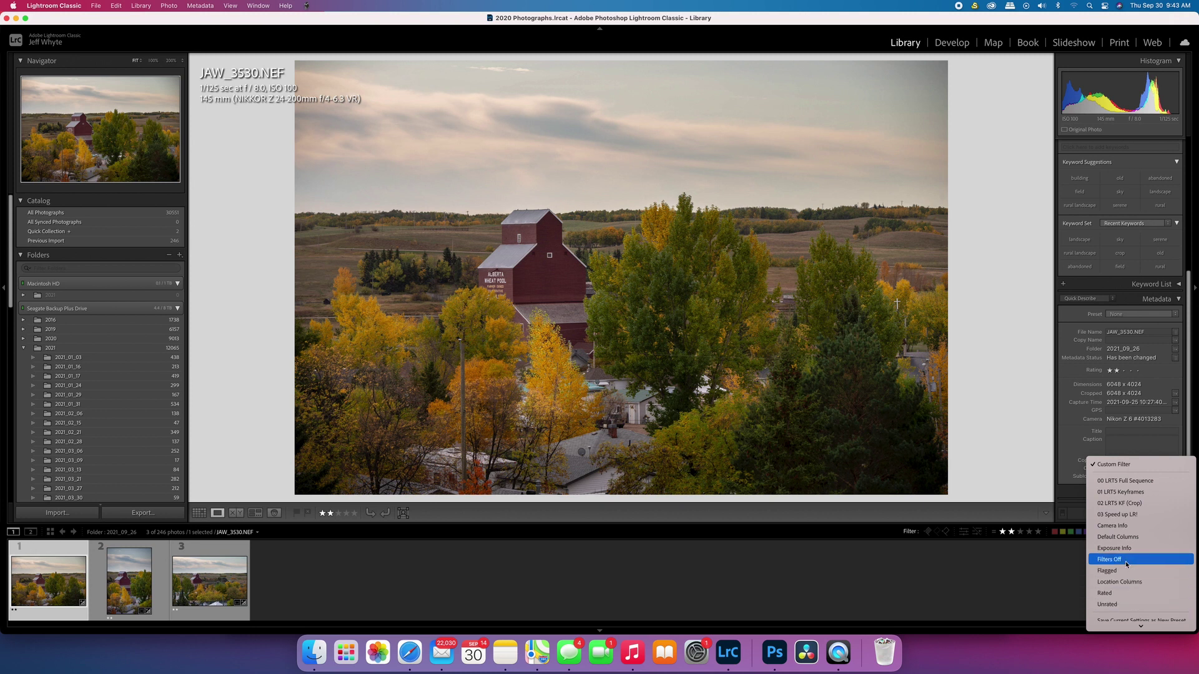
left_click(681, 582)
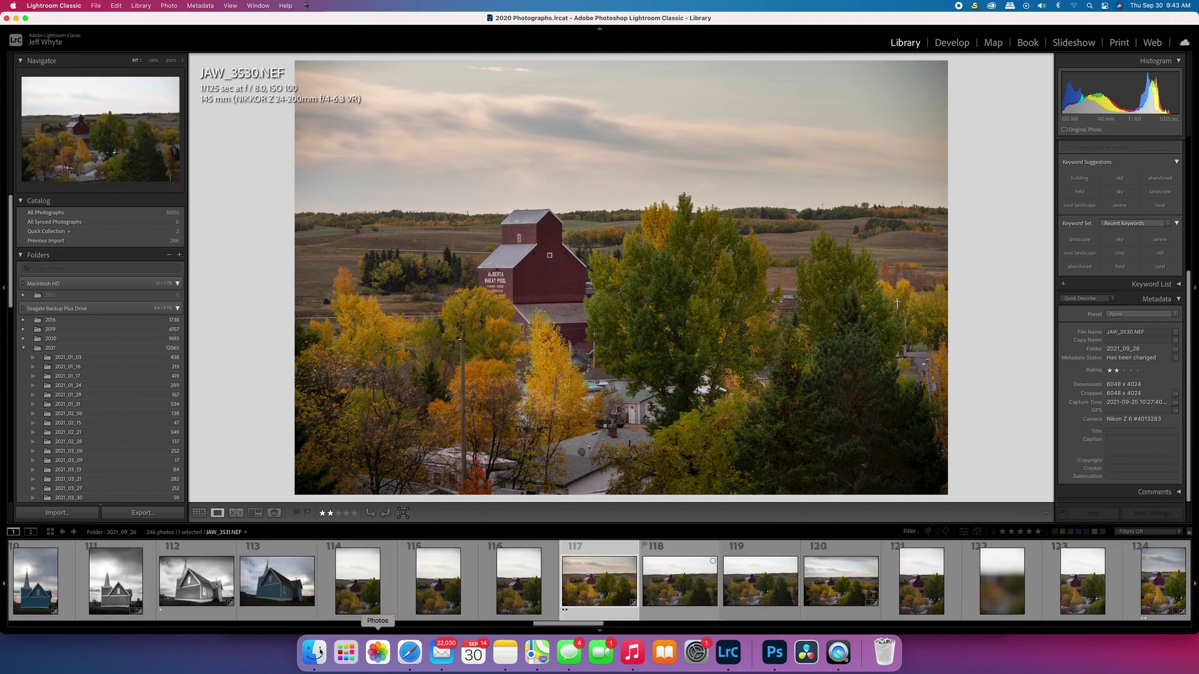
left_click_drag(579, 625, 615, 627)
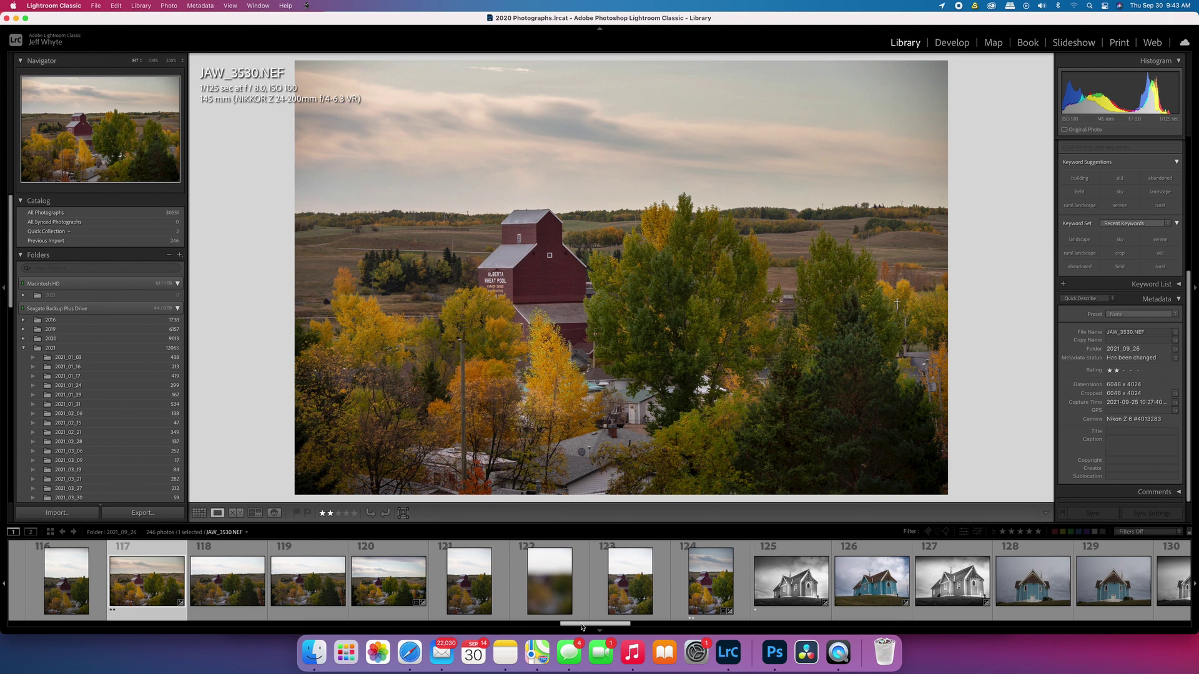
scroll(686, 581, "right", 1)
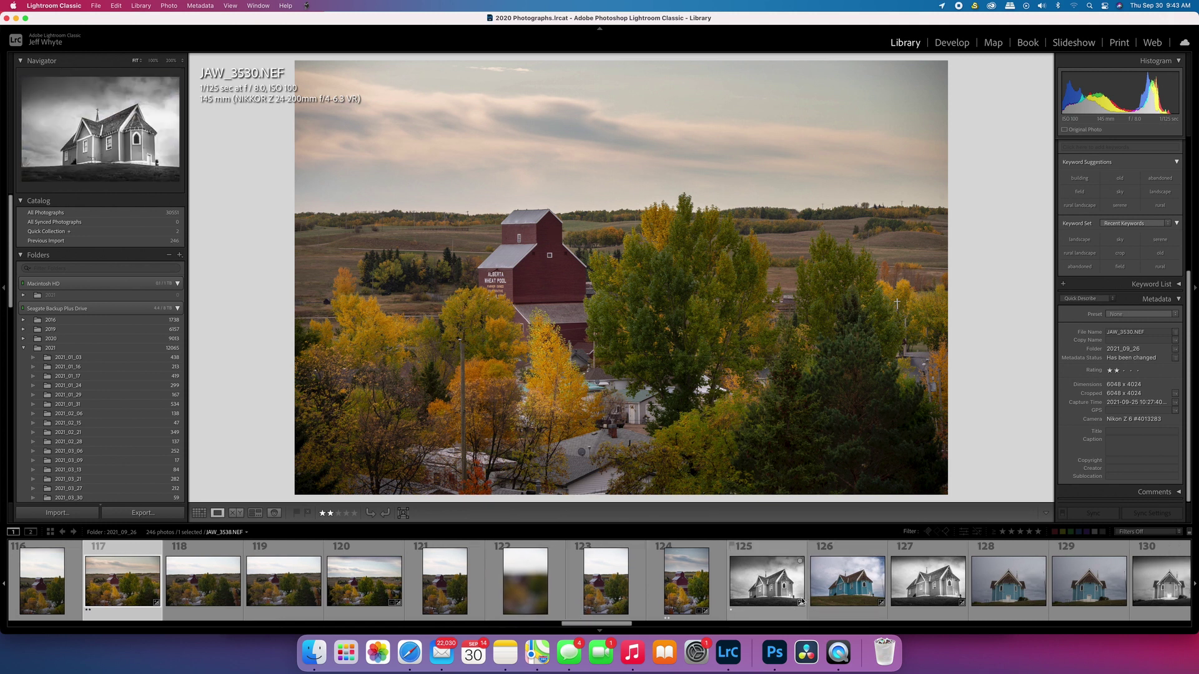
left_click(774, 597)
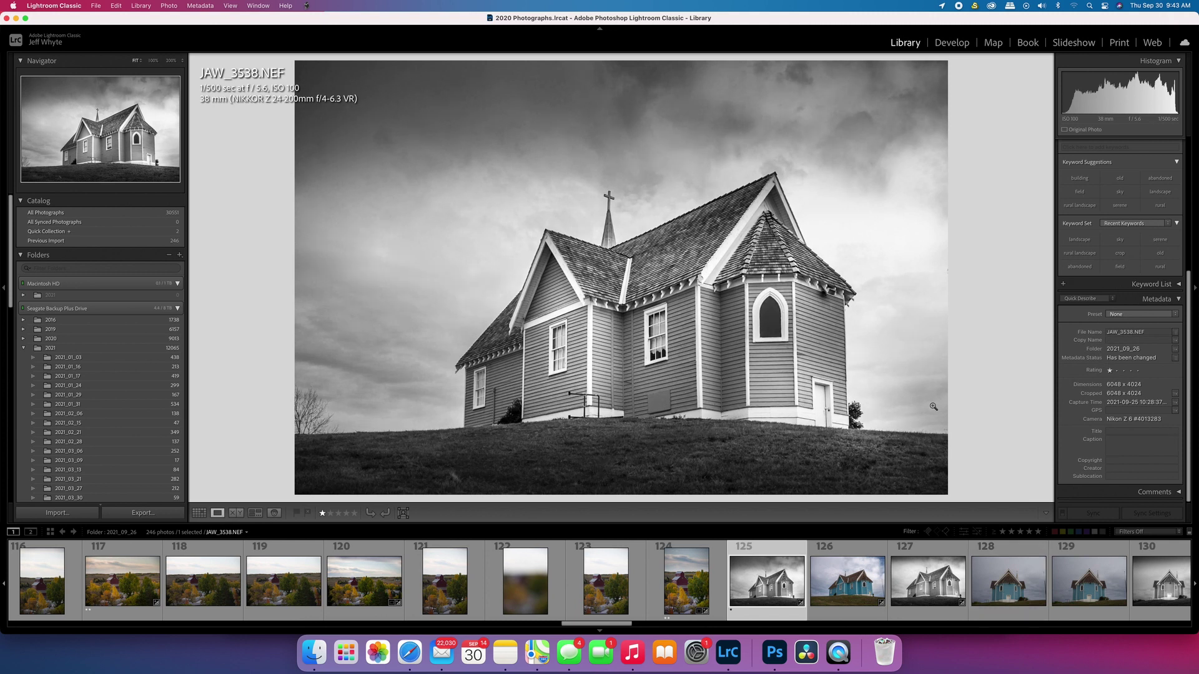
Step: Switch to Safari and bring up the Shutterstock keyword tool to view the abandoned barn keywords
left_click(414, 655)
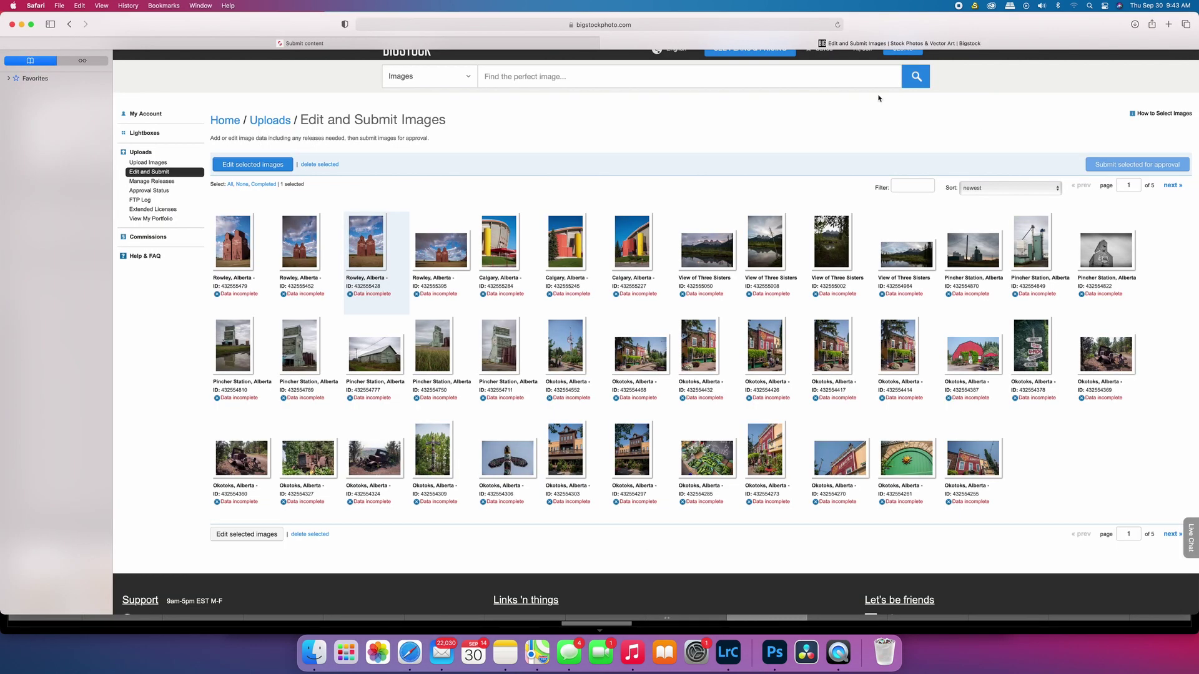
scroll(812, 75, "up", 1)
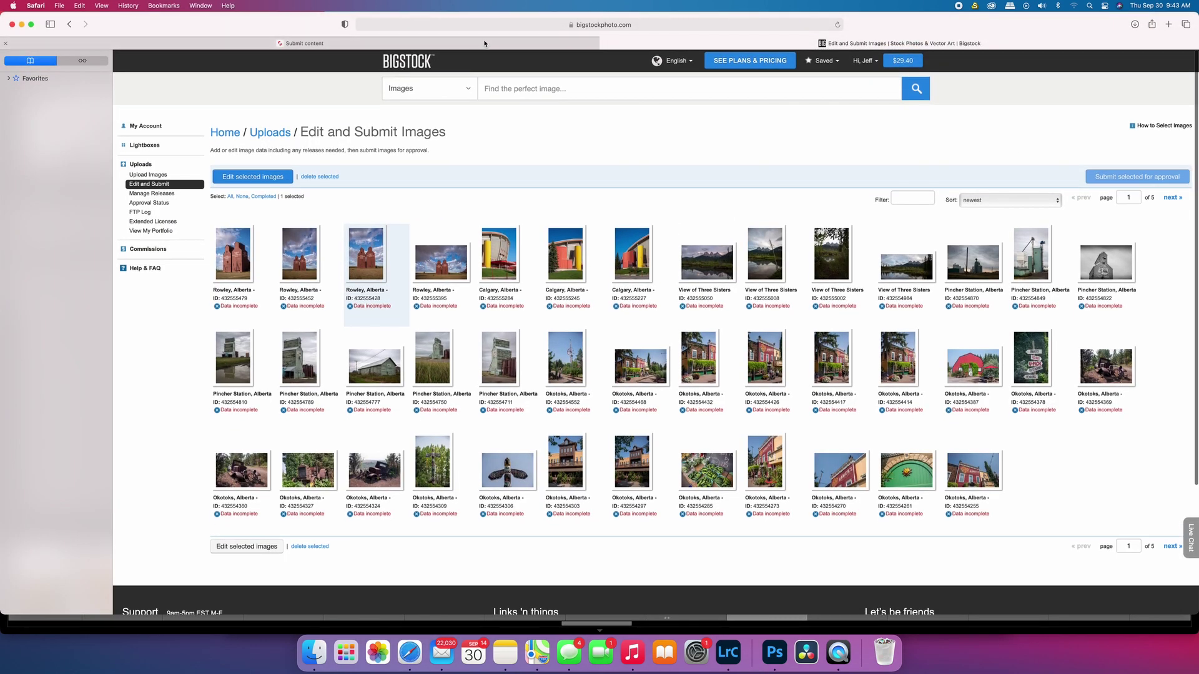
left_click(587, 43)
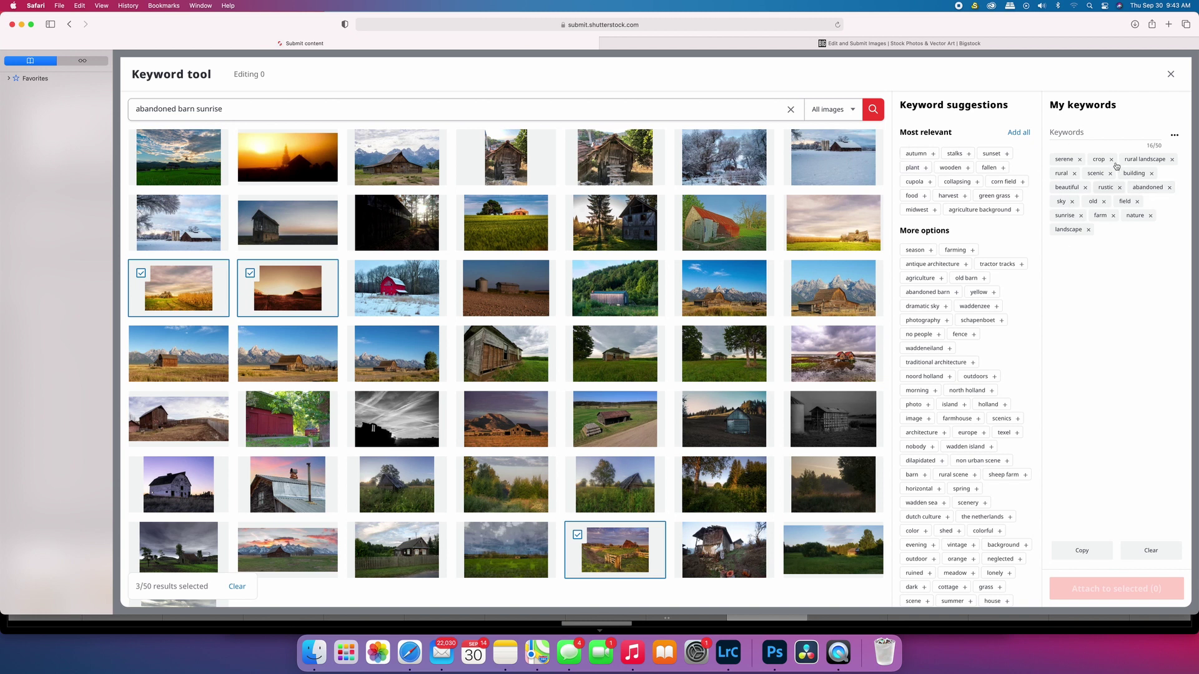
Step: Search Bigstock images for "waikiki beach sunset" and open the purple sunset photo of the Honolulu skyline
left_click(774, 43)
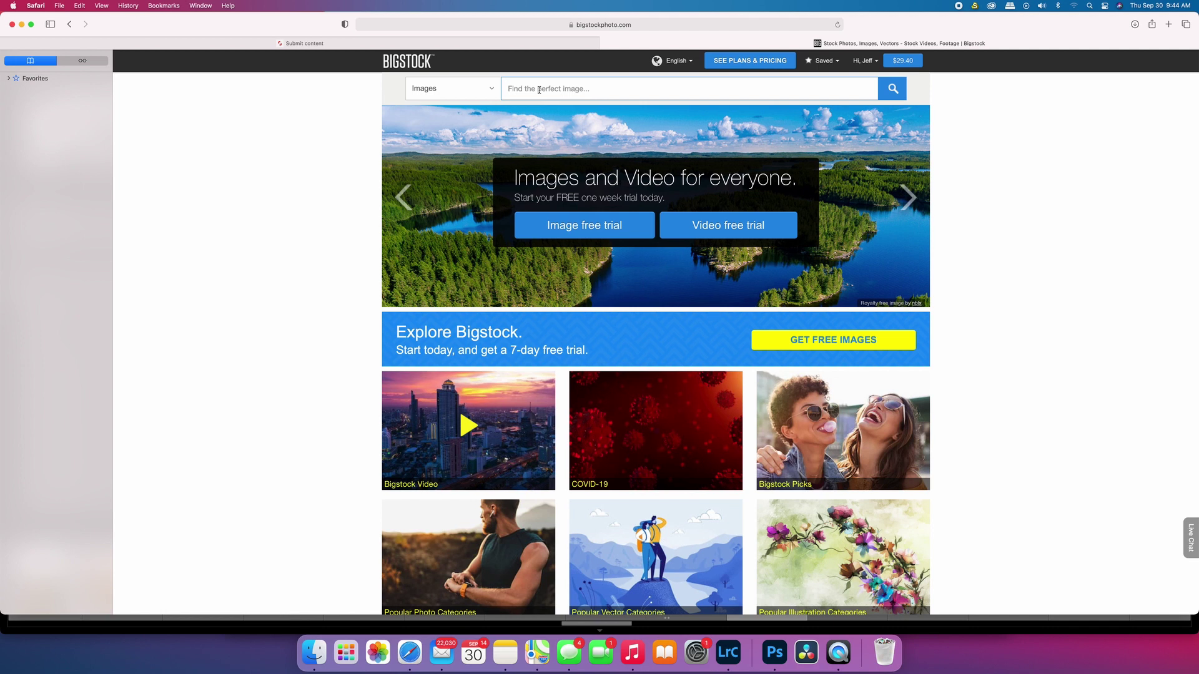
type("wai")
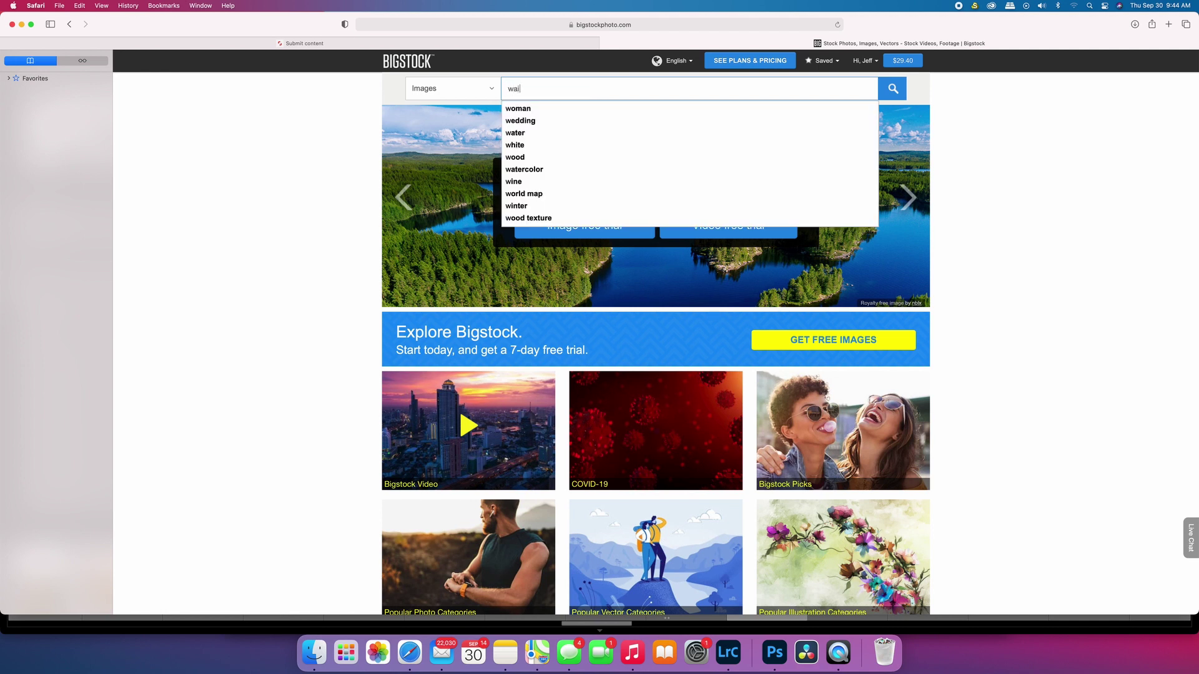
type("kiki beach sunset")
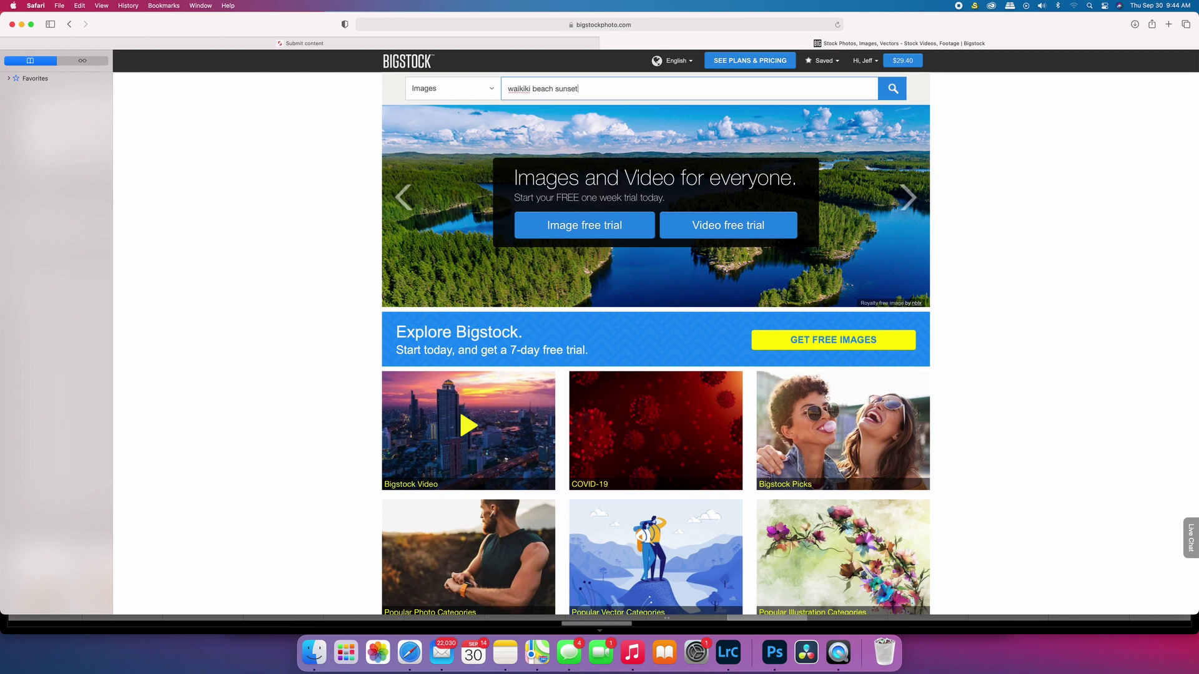
key("Return")
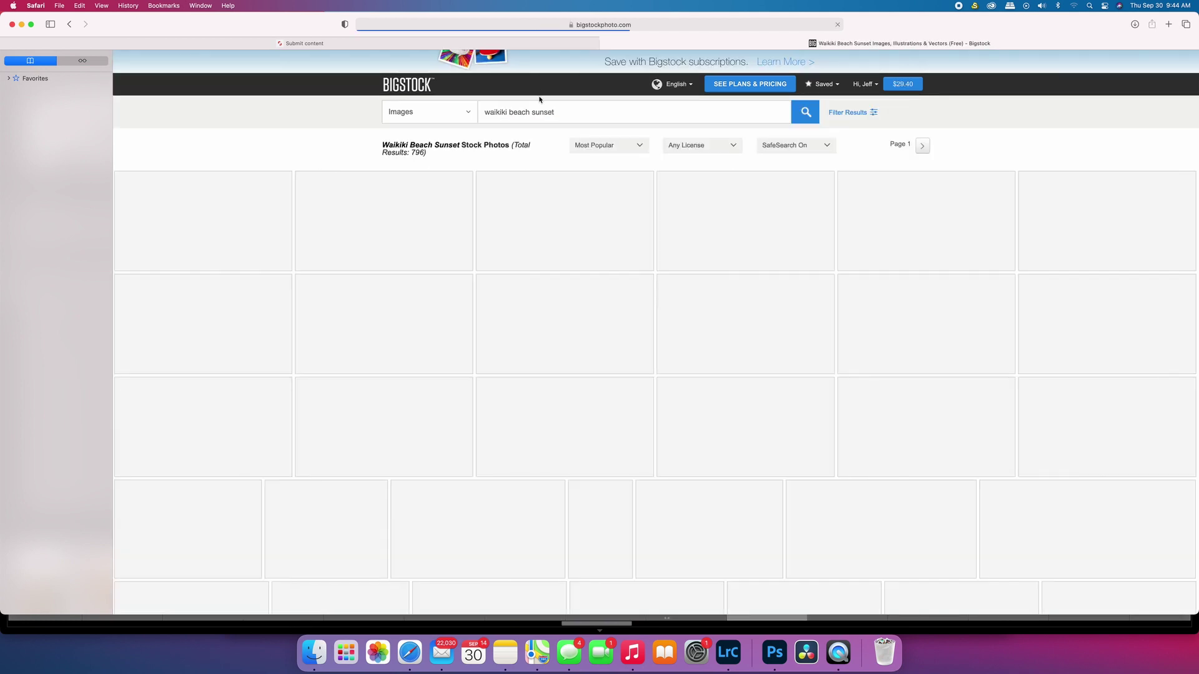
scroll(556, 313, "down", 6)
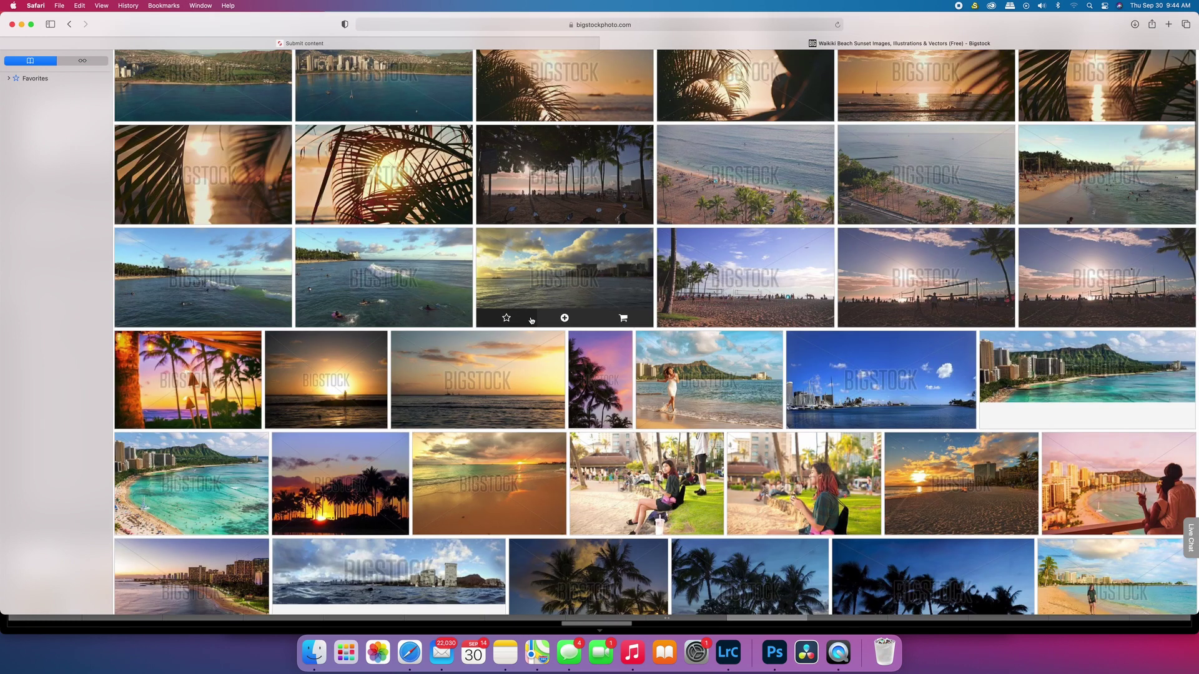
scroll(526, 320, "down", 7)
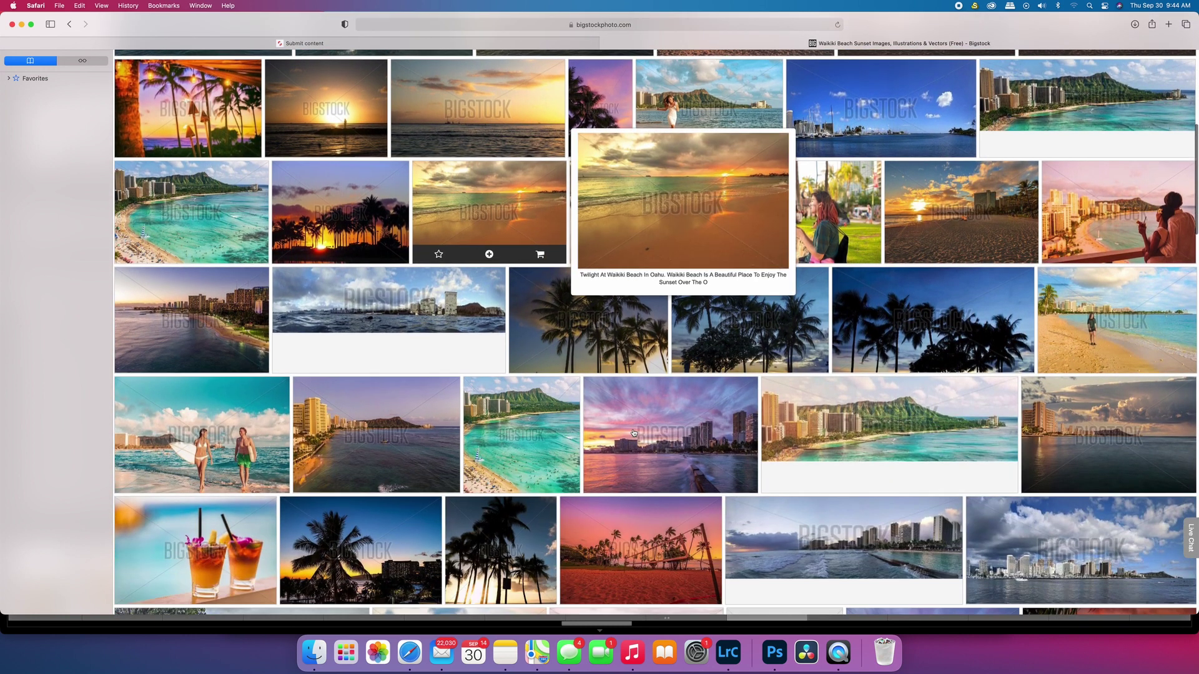
left_click(668, 422)
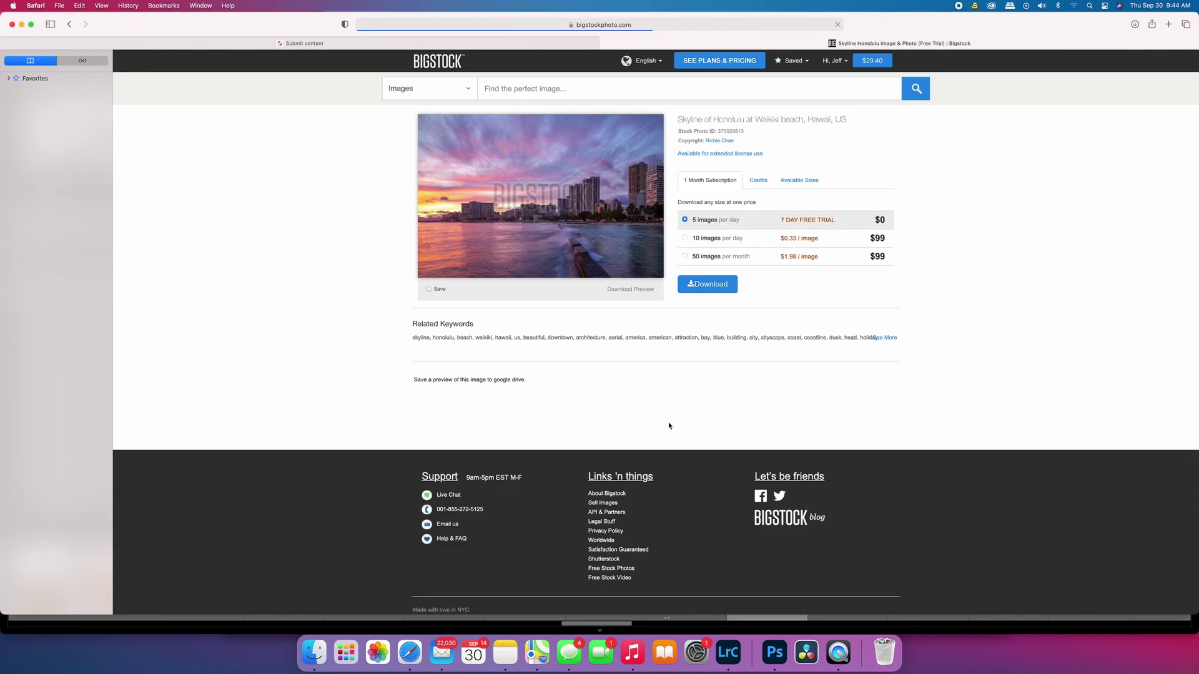
Step: Copy the title "Skyline of Honolulu at Waikiki beach, Hawaii, US" and expand the photo's full list of related keywords
left_click_drag(677, 120, 849, 121)
right_click(810, 122)
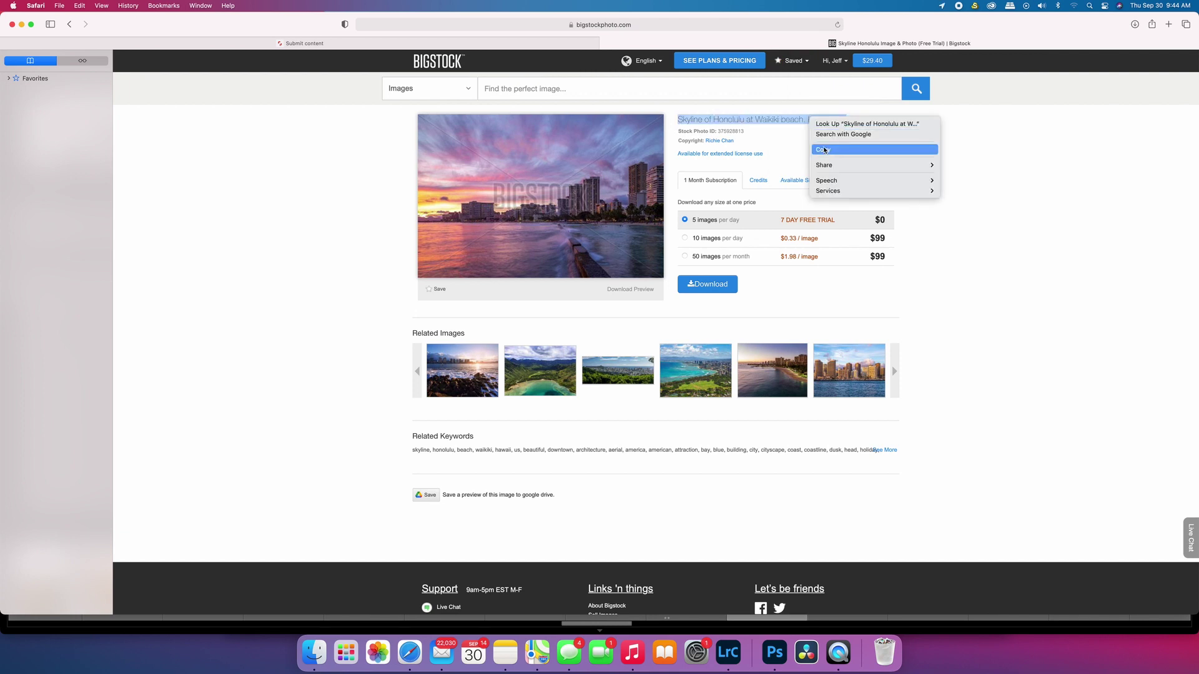
left_click(825, 150)
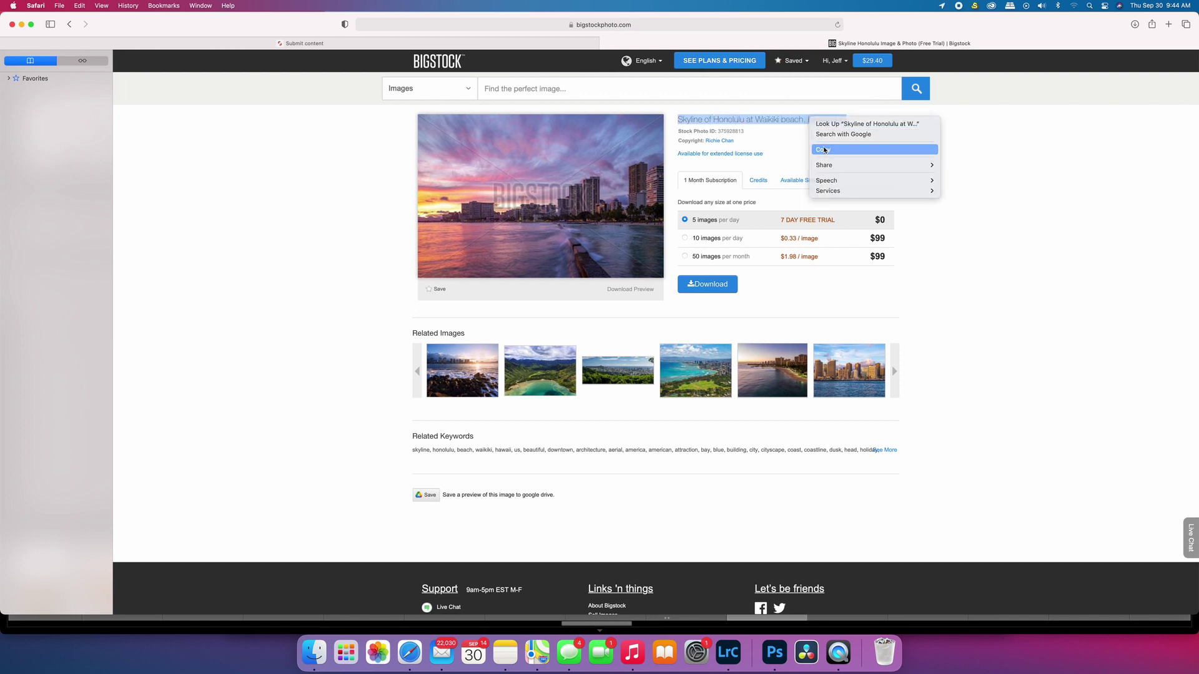
left_click(886, 451)
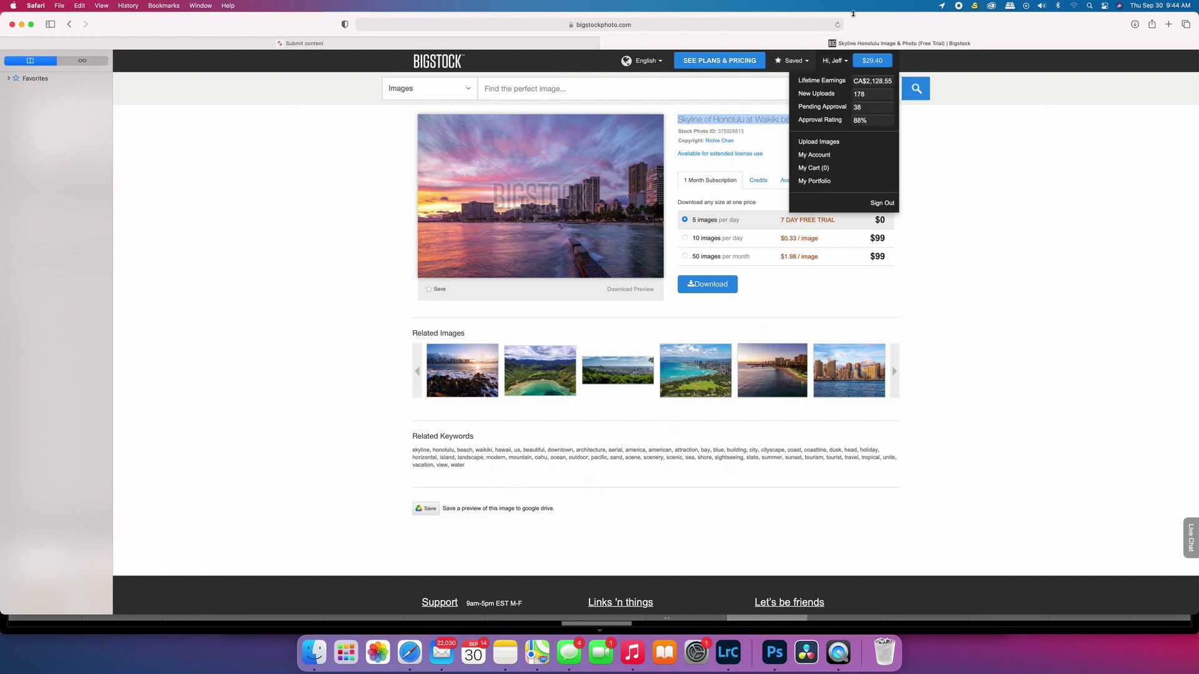
Step: Switch back to Lightroom Classic, rechecking the Bigstock skyline photo page in Safari once before returning
left_click(728, 652)
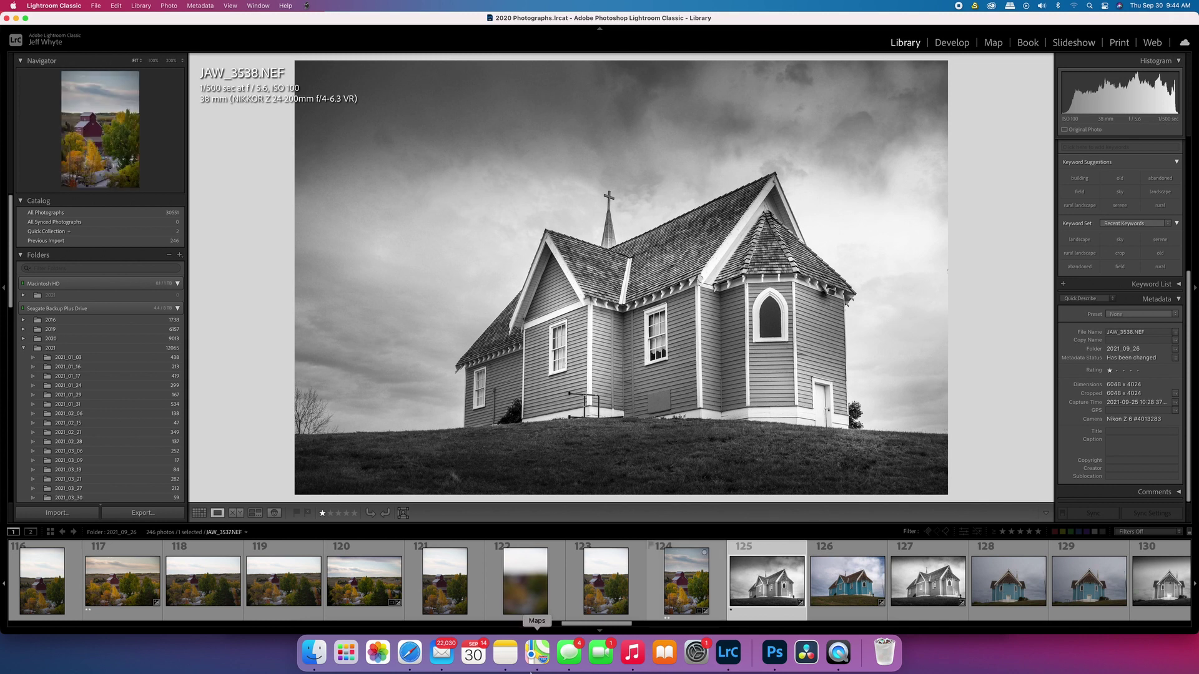
left_click(413, 660)
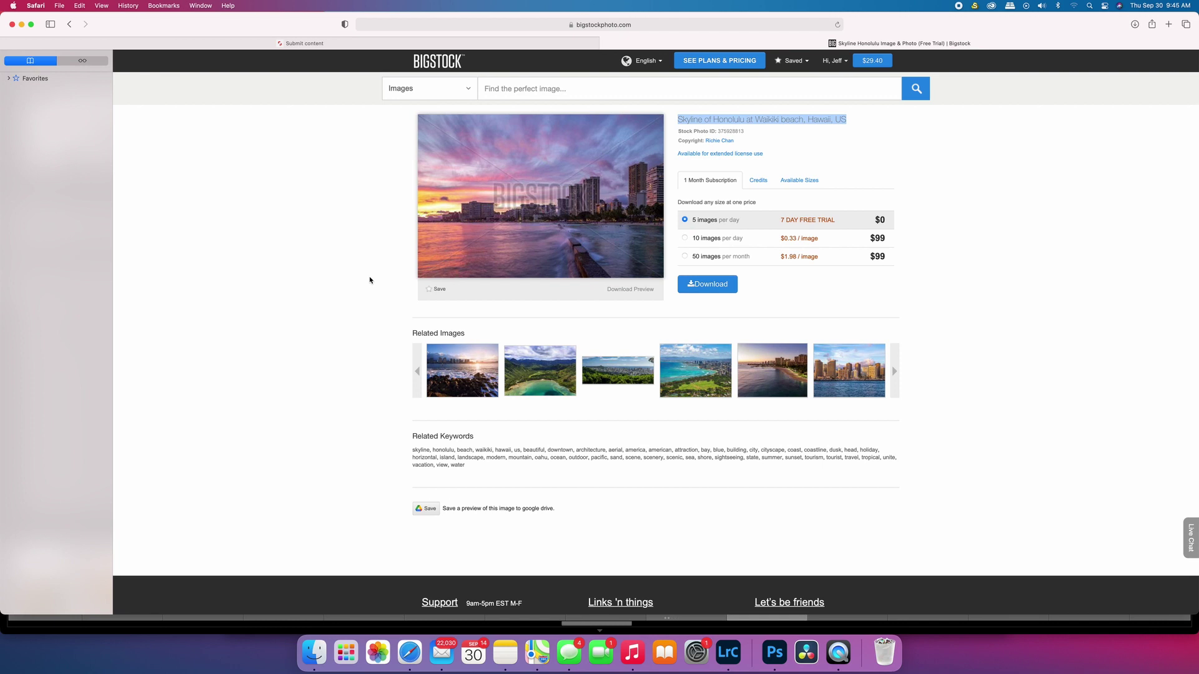
left_click(728, 653)
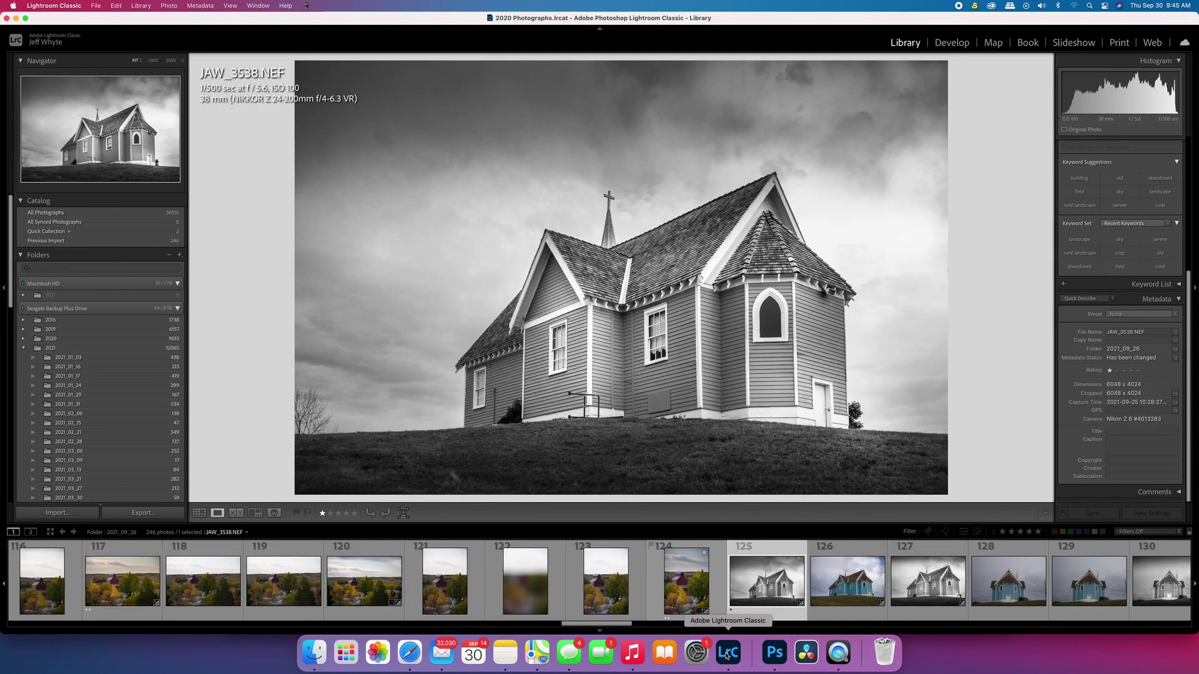